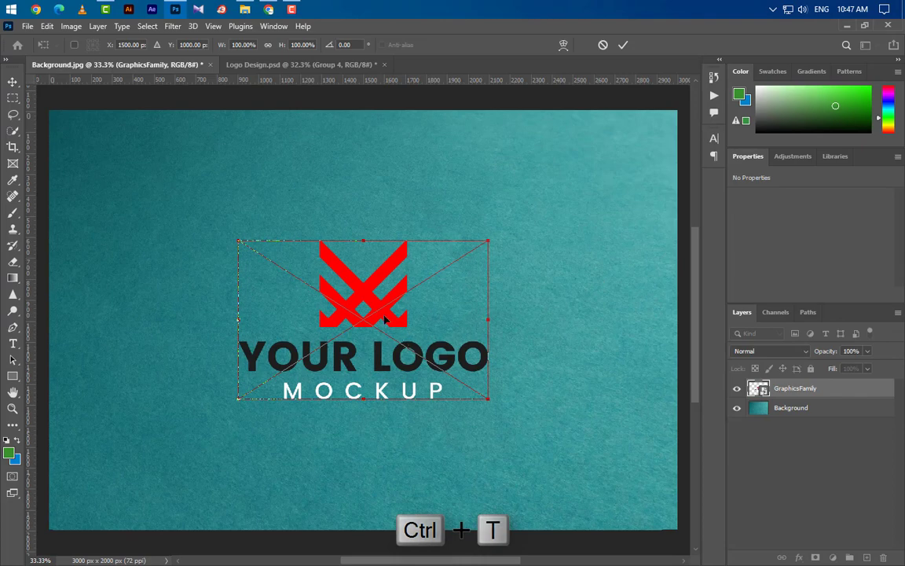
- Distort the logo smart object by its four corners so it lies tilted in perspective on the teal paper background
{"action": "right_click", "coordinate": [384, 317]}
{"action": "left_click", "coordinate": [416, 395]}
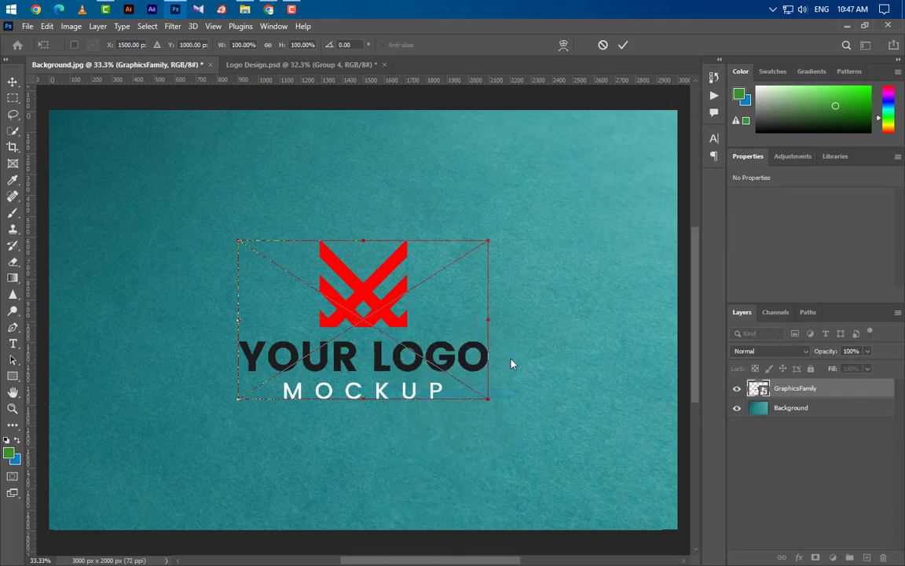
{"action": "left_click_drag", "start_coordinate": [488, 243], "coordinate": [577, 279]}
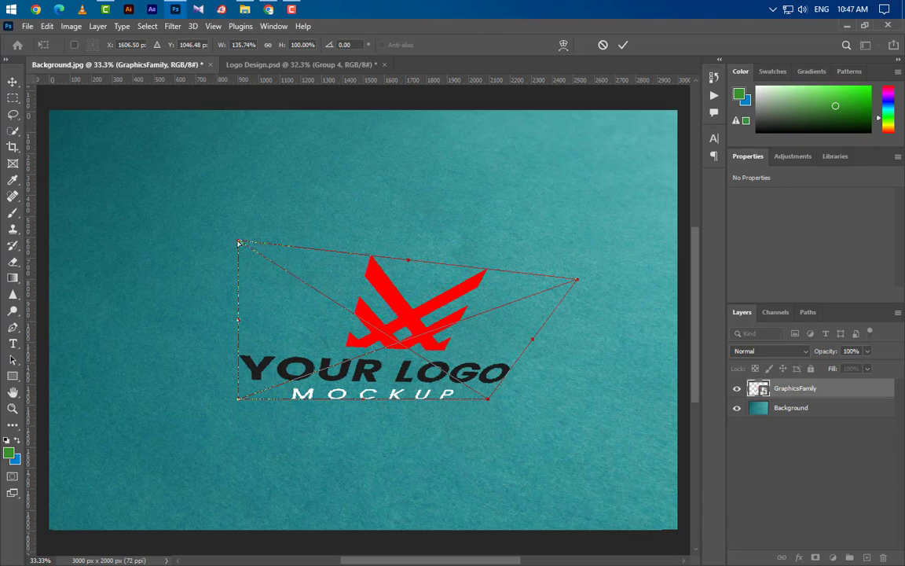
{"action": "left_click_drag", "start_coordinate": [239, 243], "coordinate": [289, 192]}
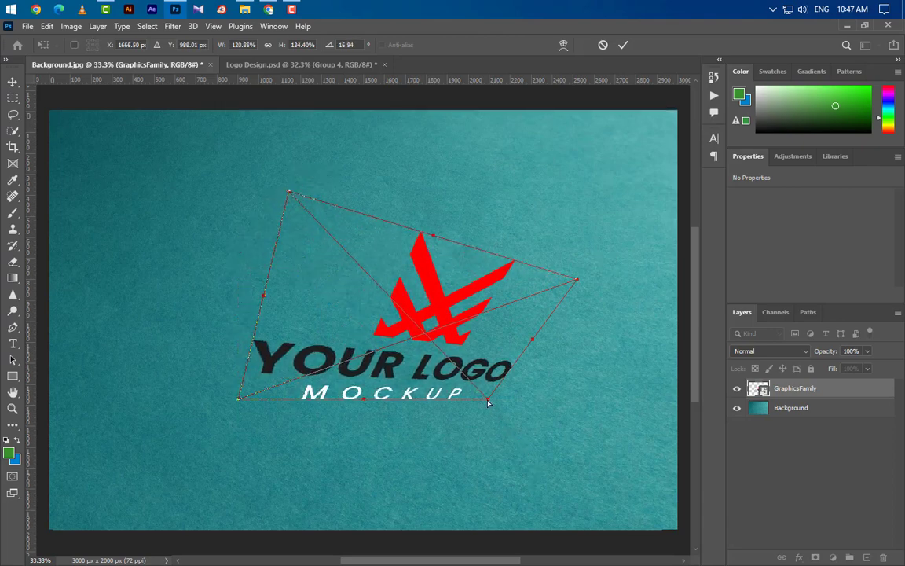
{"action": "left_click_drag", "start_coordinate": [488, 402], "coordinate": [483, 442]}
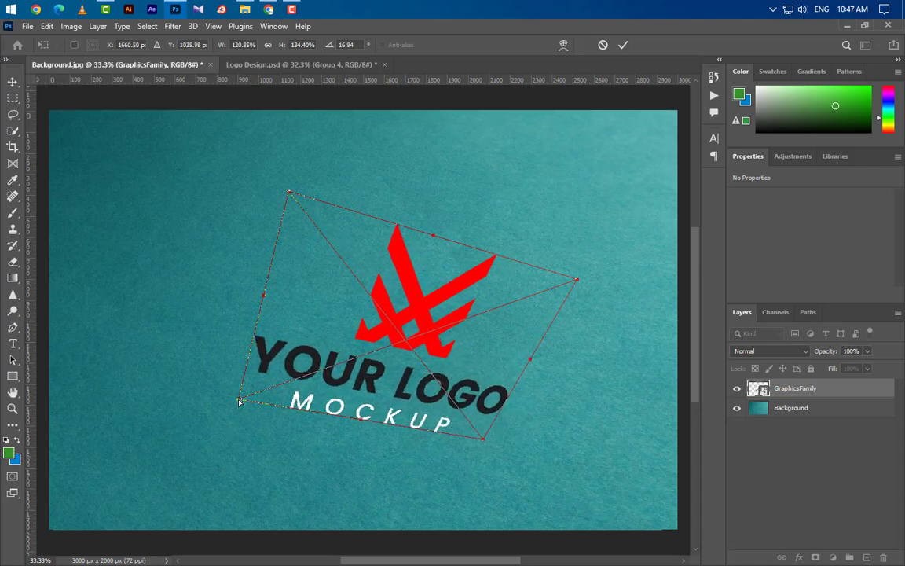
{"action": "left_click_drag", "start_coordinate": [240, 402], "coordinate": [185, 347]}
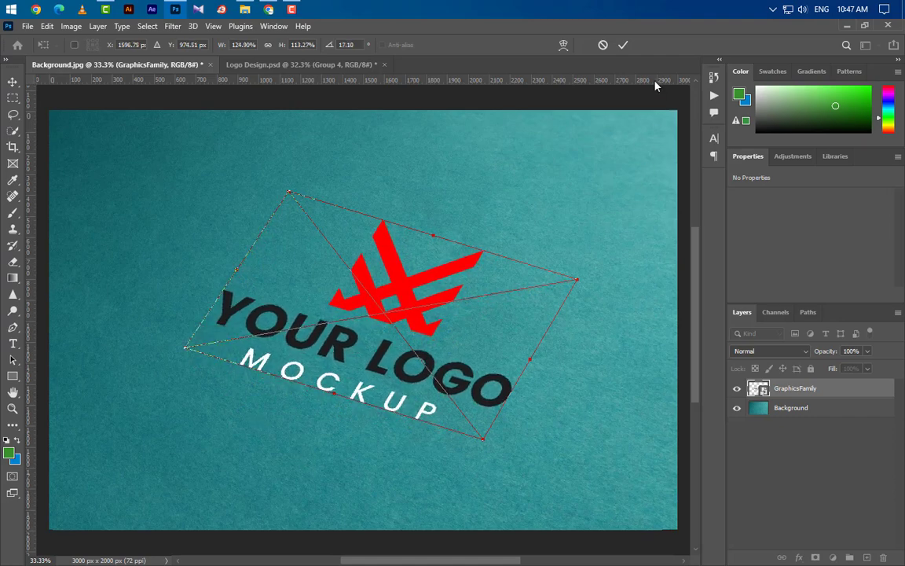
{"action": "left_click", "coordinate": [623, 45]}
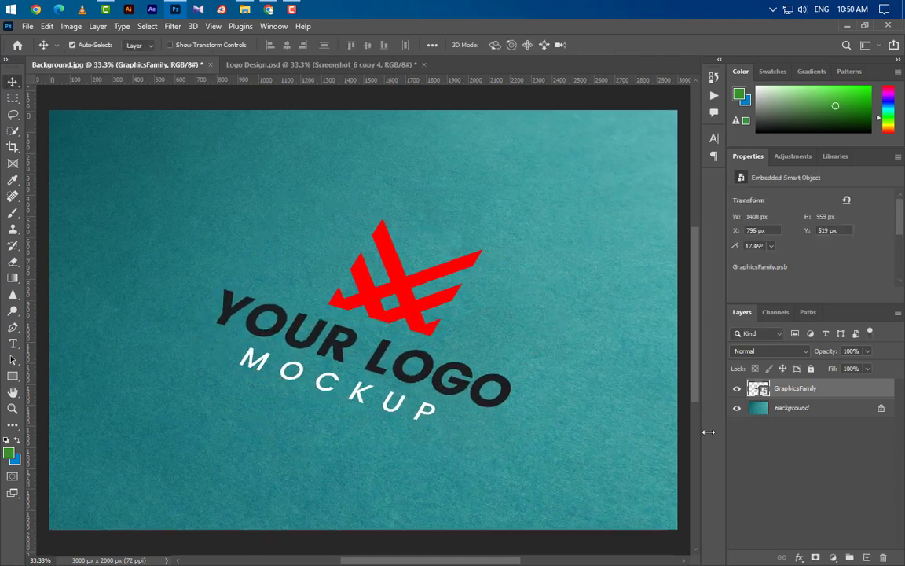
- Add a black (000000) Color Overlay at 100% opacity to the GraphicsFamily layer and set the layer opacity to 20%
{"action": "right_click", "coordinate": [853, 393]}
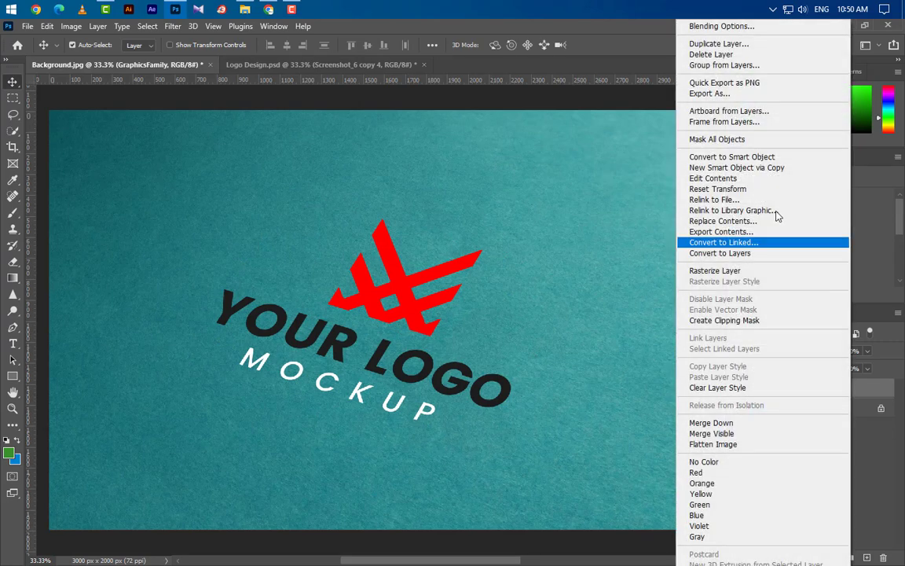
{"action": "left_click", "coordinate": [756, 29]}
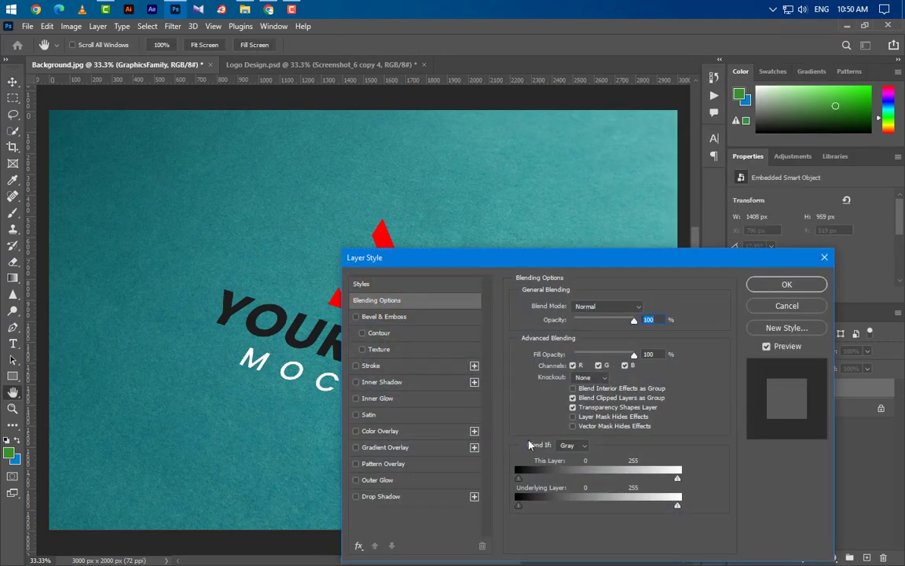
{"action": "left_click", "coordinate": [414, 433]}
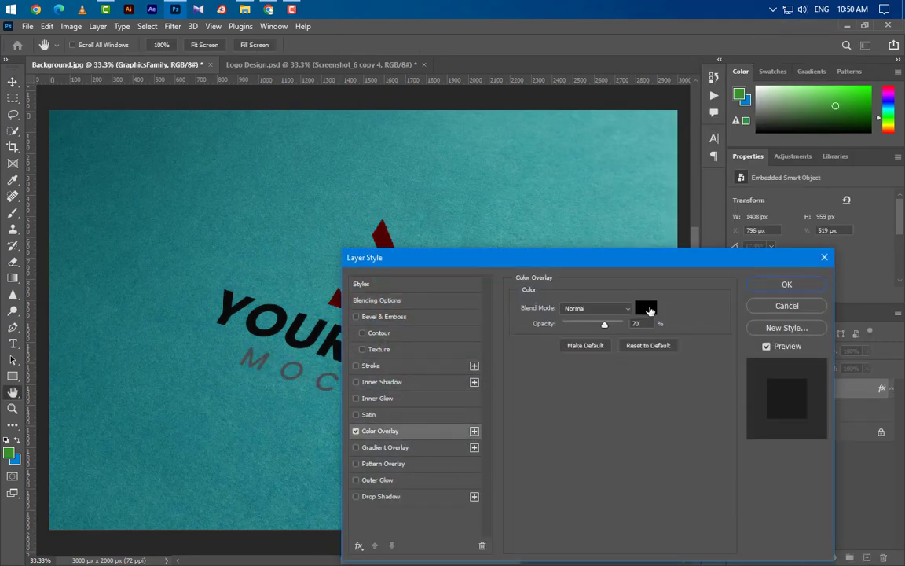
{"action": "left_click", "coordinate": [645, 307]}
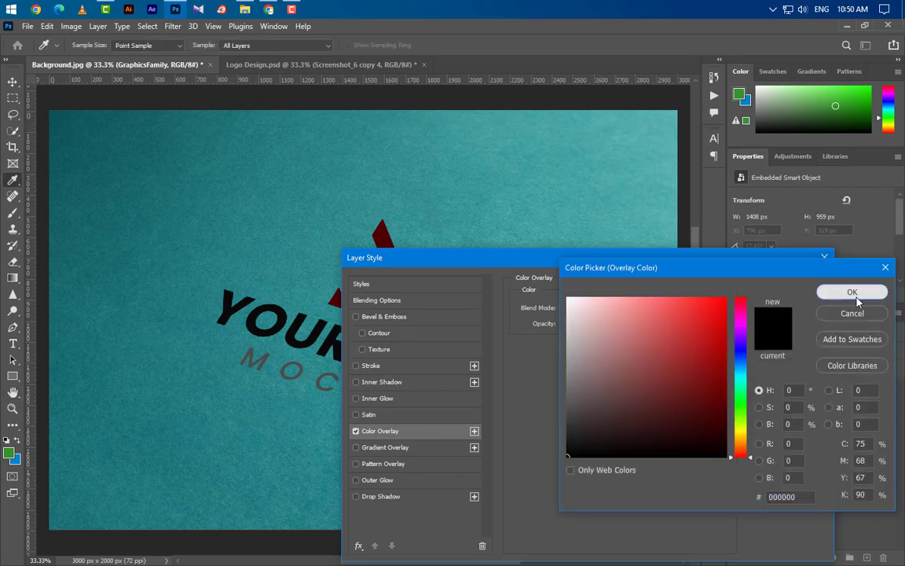
{"action": "left_click", "coordinate": [852, 291]}
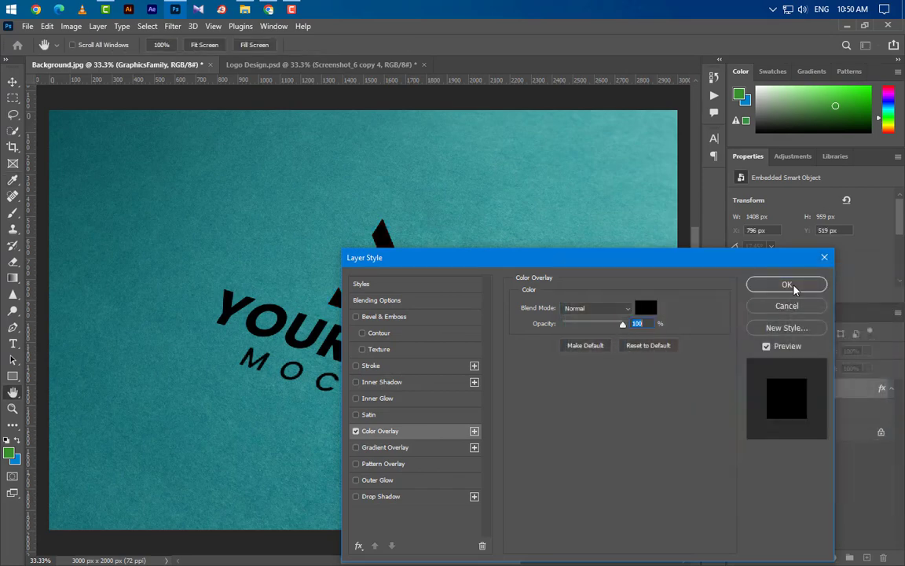
{"action": "left_click", "coordinate": [788, 286]}
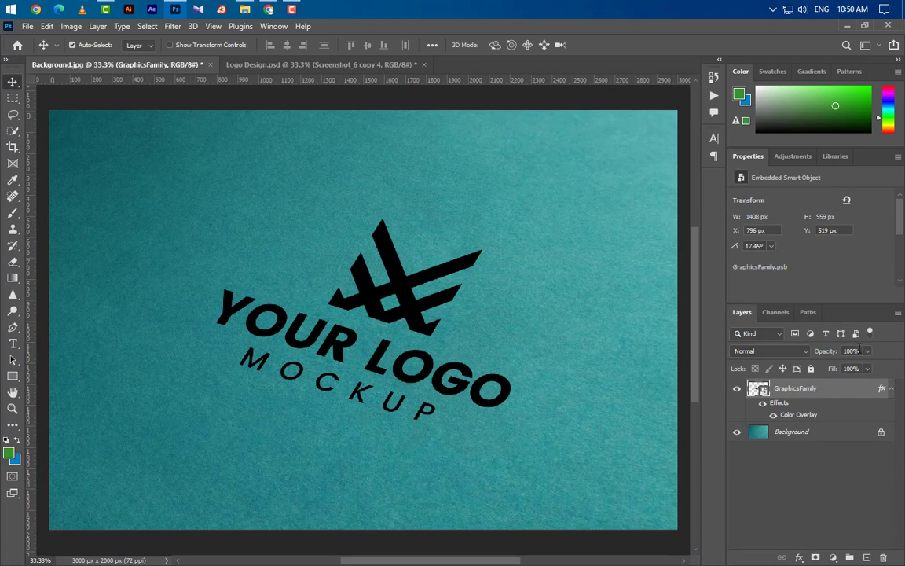
{"action": "type", "text": "20"}
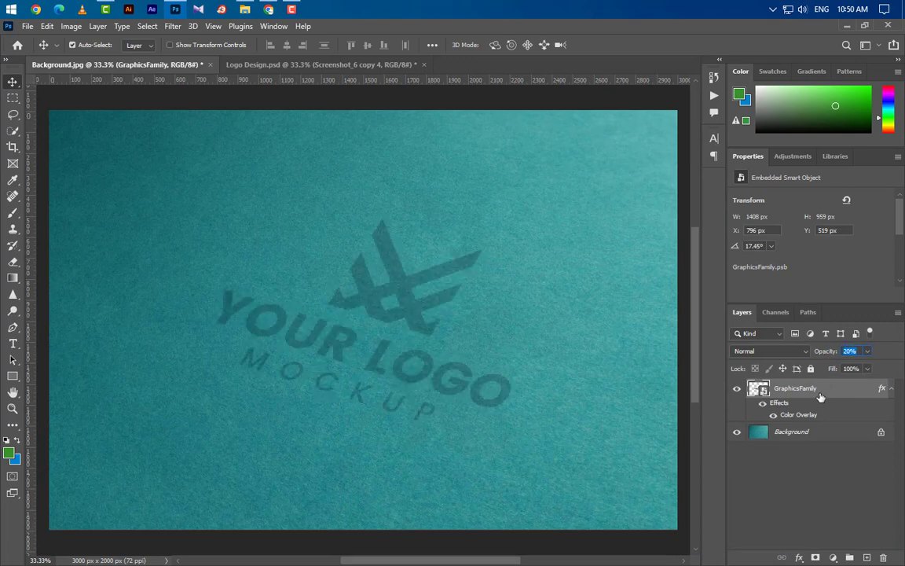
- Apply a Gaussian Blur with a 20-pixel radius to the GraphicsFamily layer
{"action": "left_click", "coordinate": [172, 26]}
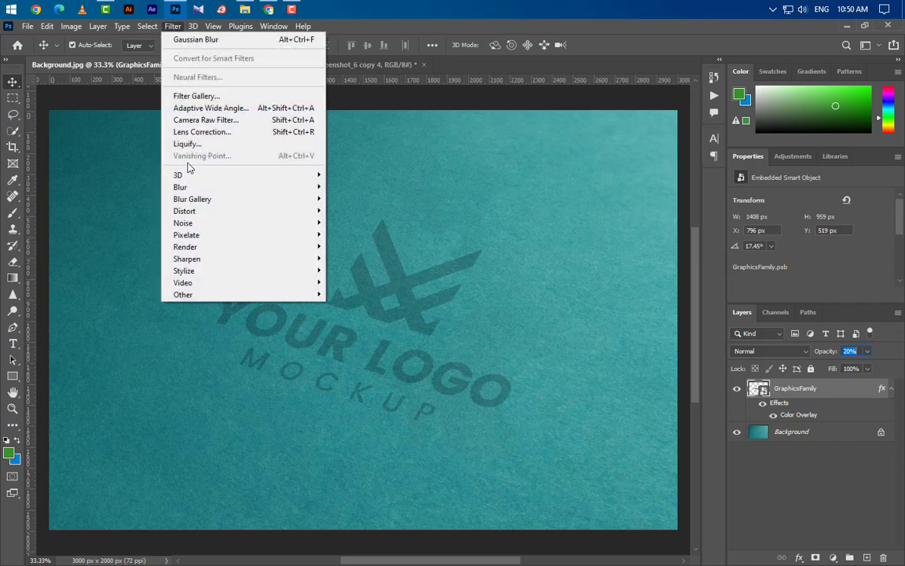
{"action": "mouse_move", "coordinate": [275, 187]}
{"action": "left_click", "coordinate": [359, 234]}
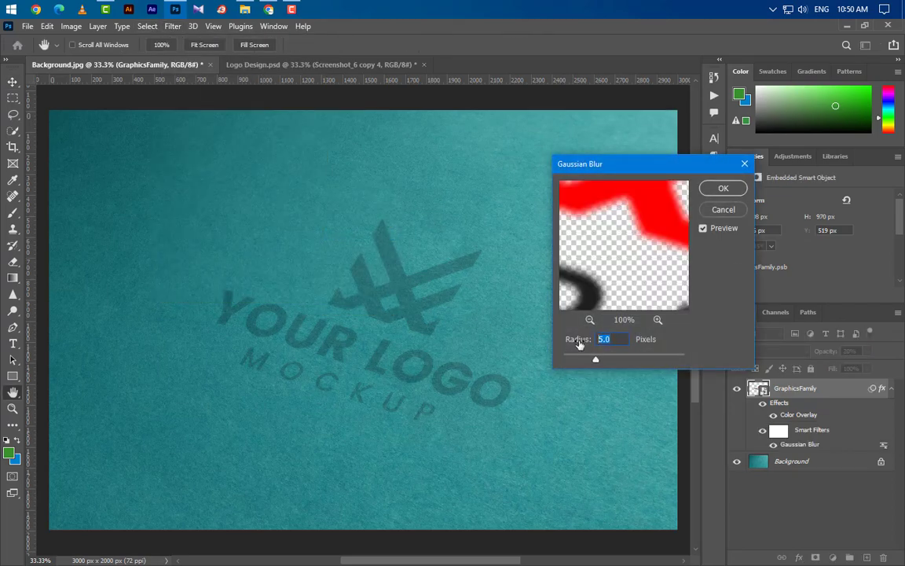
{"action": "type", "text": "20"}
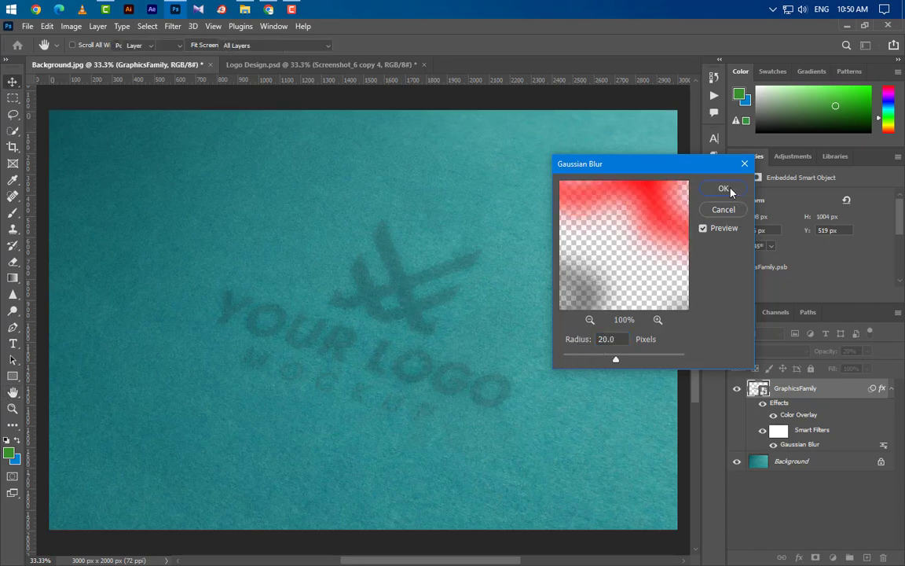
{"action": "left_click", "coordinate": [724, 189]}
- Apply a Motion Blur at a 45° angle with a distance of 150 pixels to the GraphicsFamily layer and collapse its effects list
{"action": "left_click", "coordinate": [173, 26]}
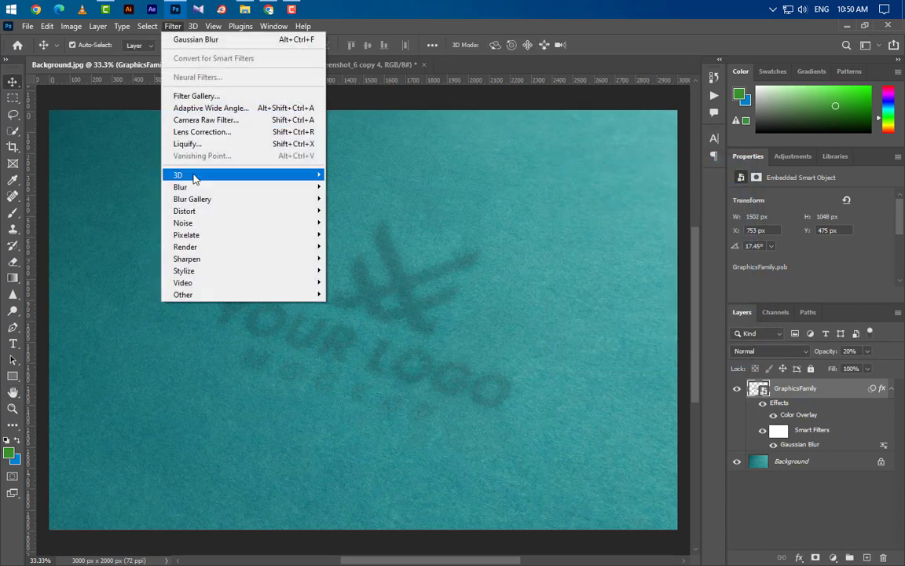
{"action": "mouse_move", "coordinate": [189, 187]}
{"action": "left_click", "coordinate": [350, 258]}
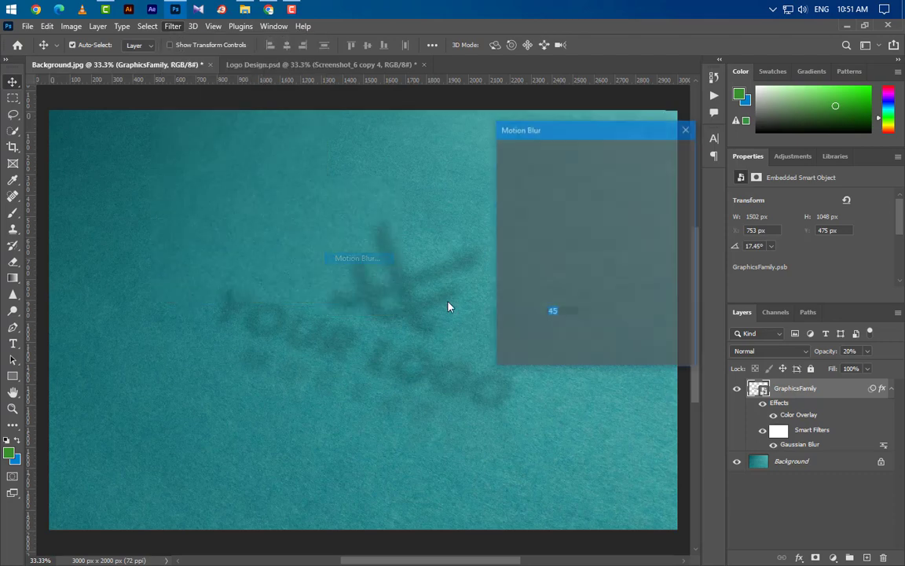
{"action": "left_click_drag", "start_coordinate": [604, 344], "coordinate": [571, 345]}
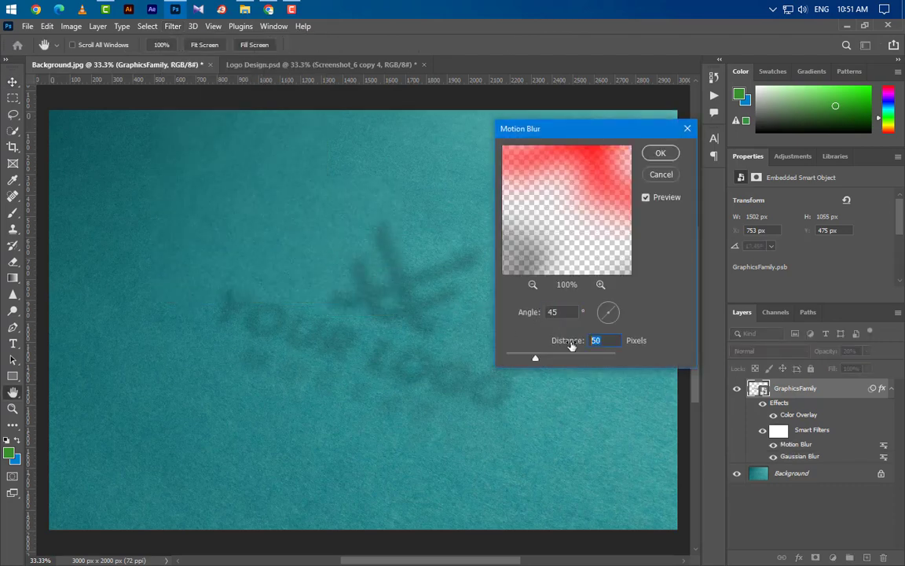
{"action": "type", "text": "150"}
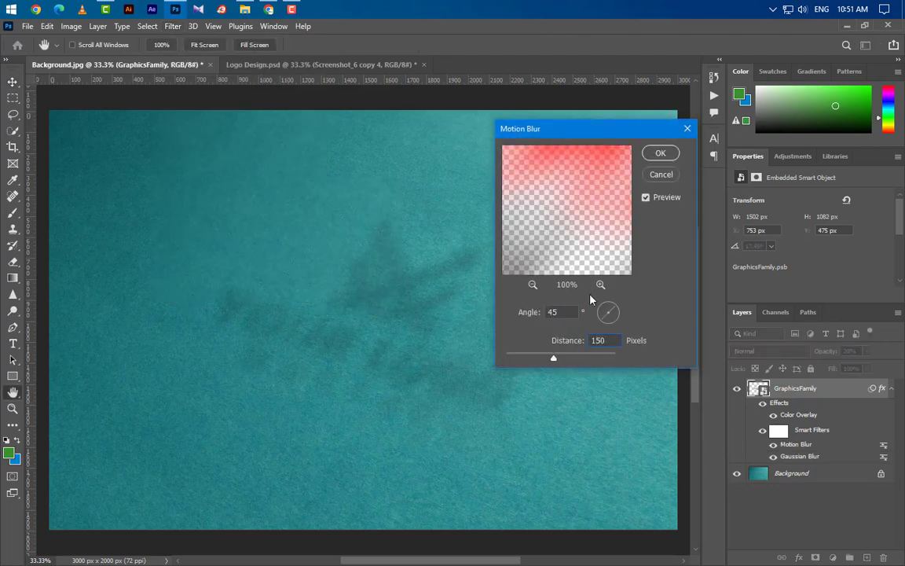
{"action": "left_click", "coordinate": [660, 154]}
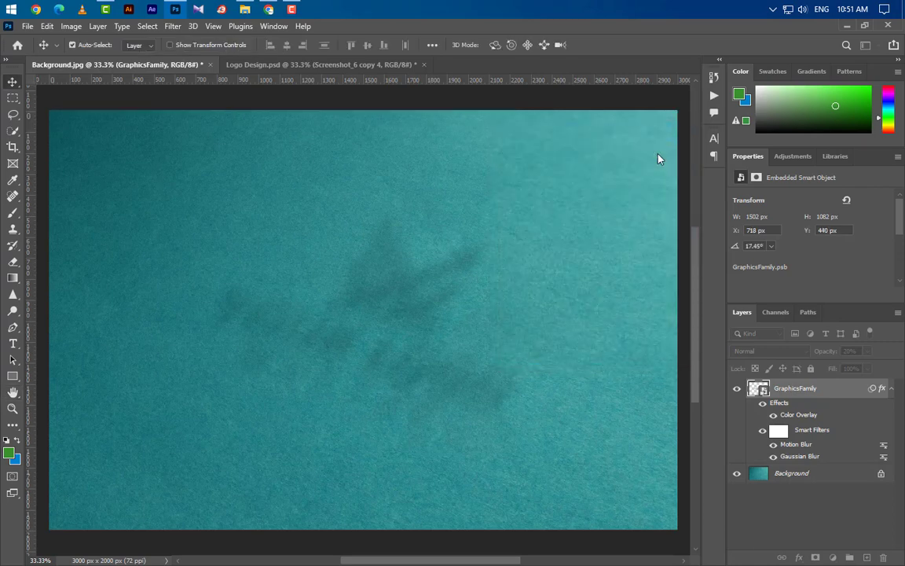
{"action": "left_click", "coordinate": [891, 388]}
- Duplicate the GraphicsFamily layer and set the copy's opacity to 10%
{"action": "right_click", "coordinate": [851, 396]}
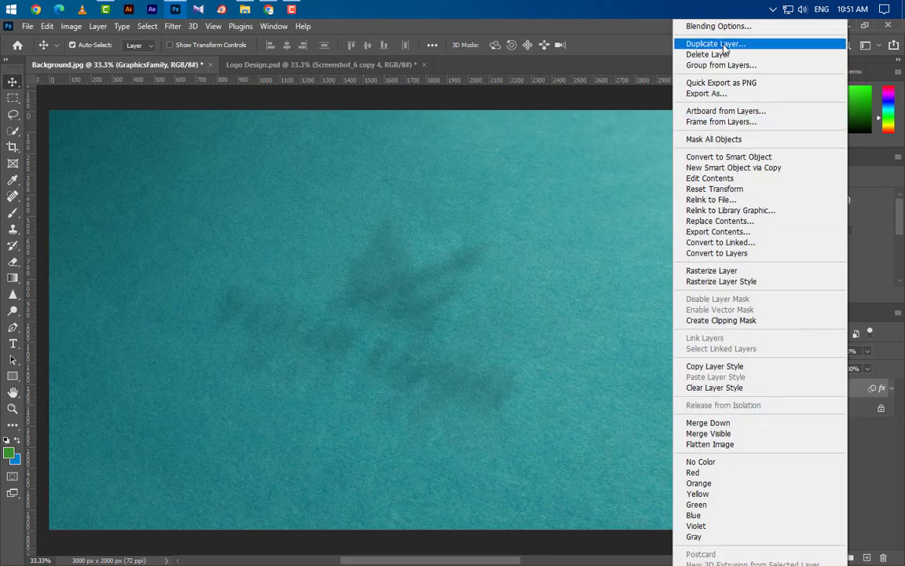
{"action": "left_click", "coordinate": [723, 45]}
{"action": "left_click", "coordinate": [565, 171]}
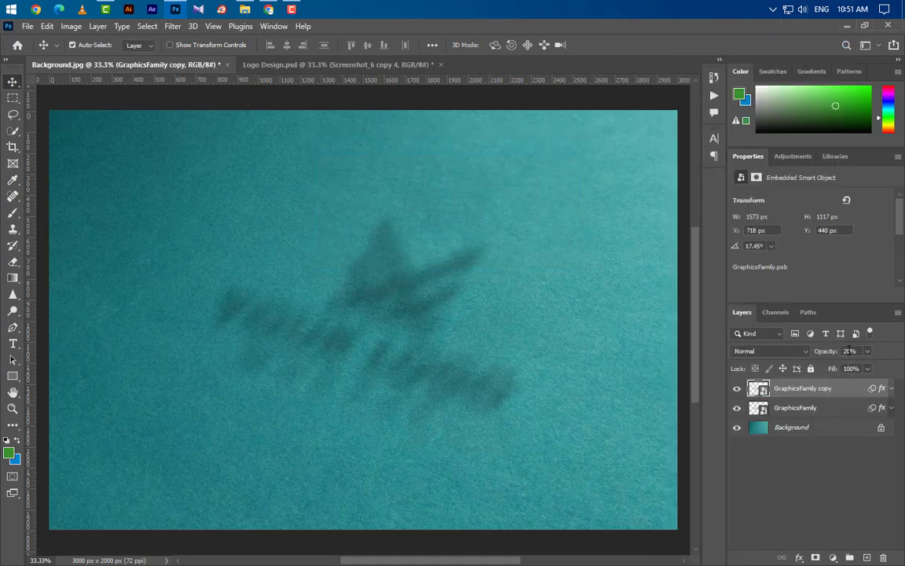
{"action": "type", "text": "10"}
{"action": "key", "text": "Return"}
- Set the Motion Blur distance of the GraphicsFamily copy layer to 50 pixels
{"action": "left_click", "coordinate": [891, 389]}
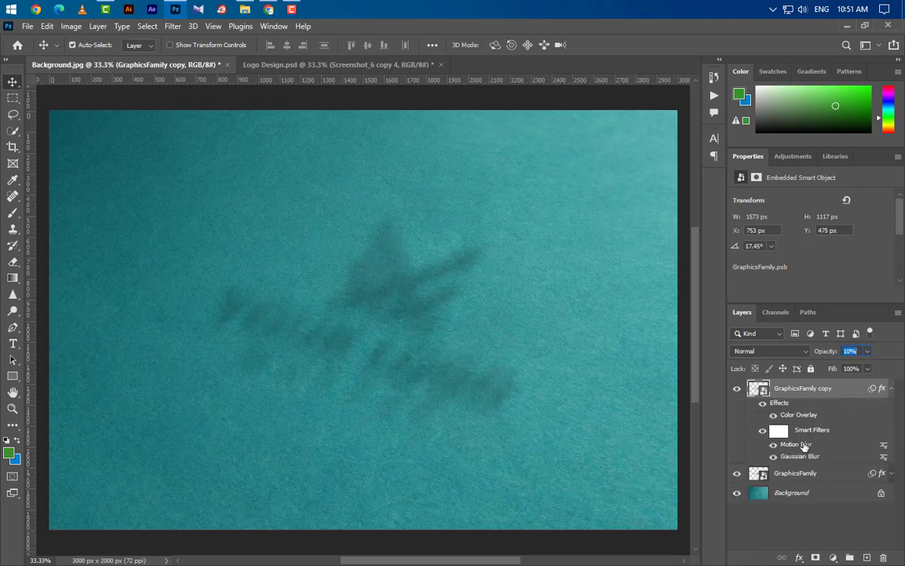
{"action": "double_click", "coordinate": [796, 445]}
{"action": "key", "text": "Tab"}
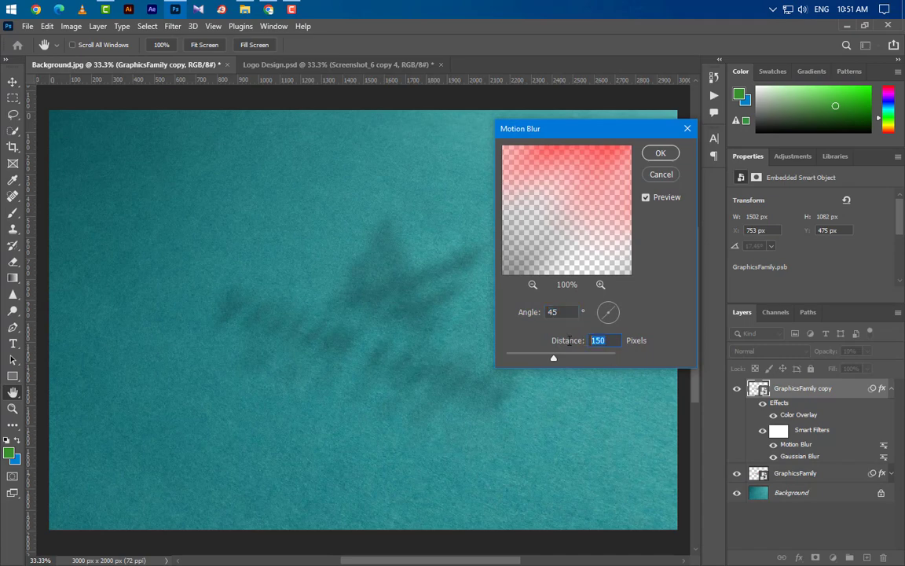
{"action": "type", "text": "50"}
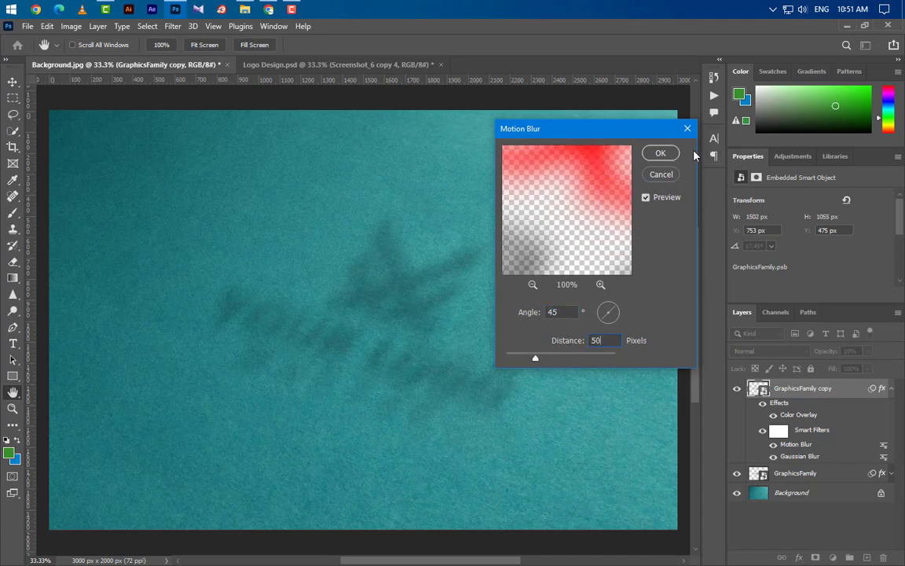
{"action": "left_click", "coordinate": [660, 152]}
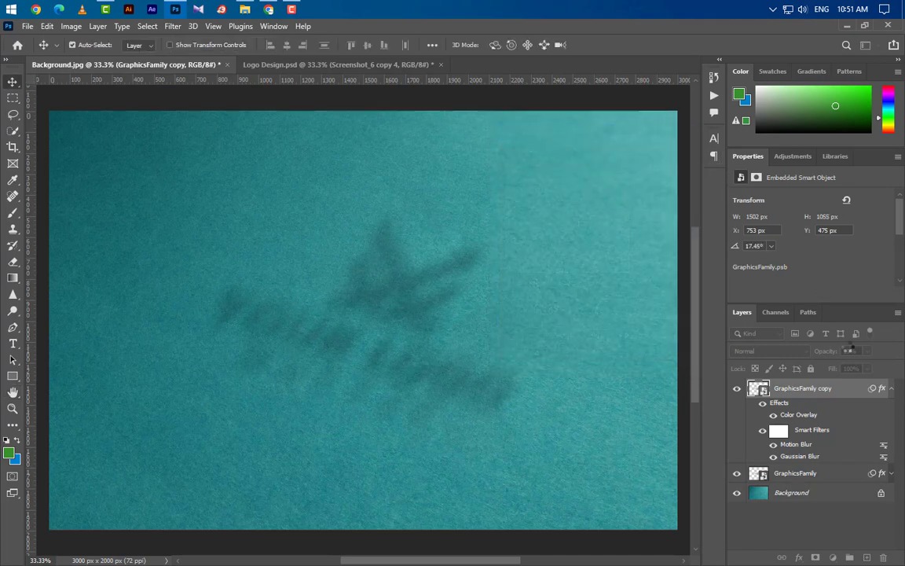
- Set the Gaussian Blur radius of the GraphicsFamily copy layer to 5 pixels and collapse its effects list
{"action": "double_click", "coordinate": [798, 457]}
{"action": "left_click", "coordinate": [470, 241]}
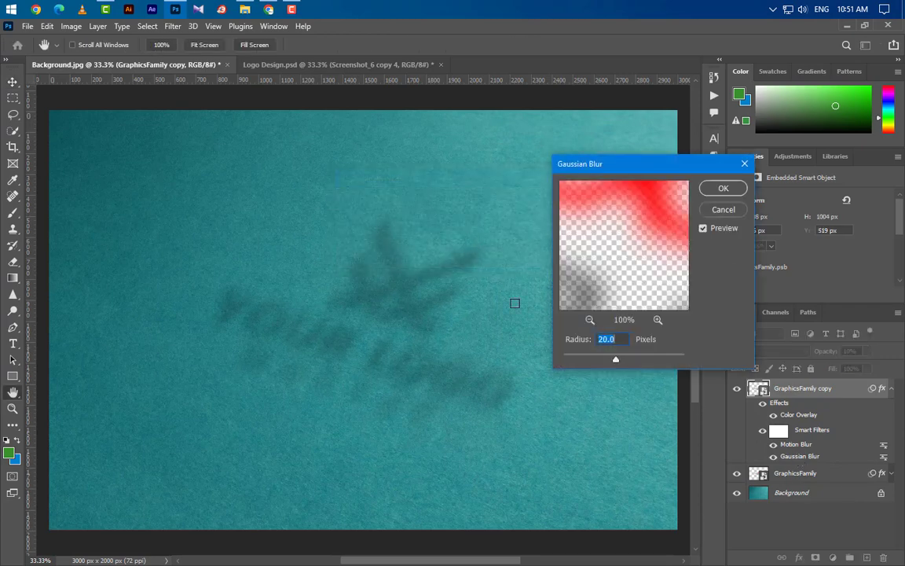
{"action": "type", "text": "5"}
{"action": "left_click", "coordinate": [722, 190]}
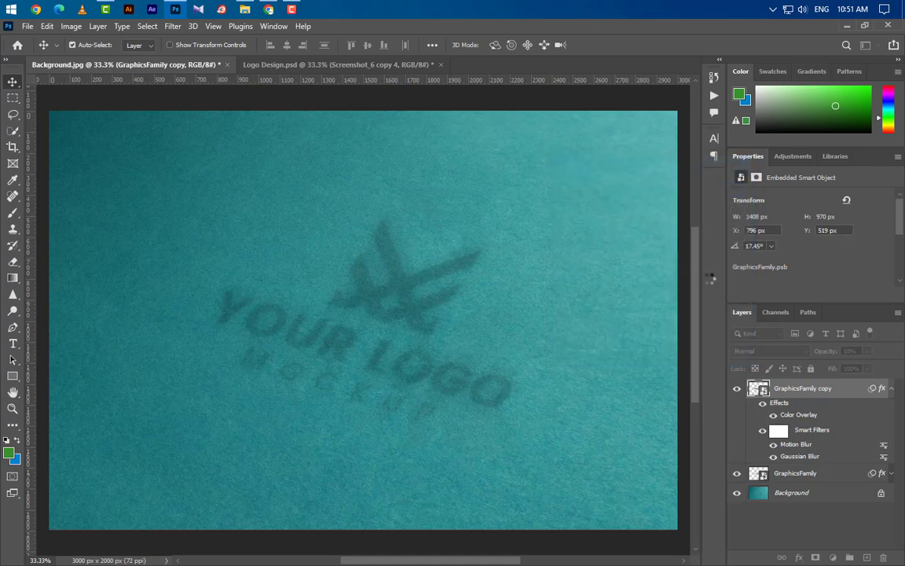
{"action": "left_click", "coordinate": [892, 389]}
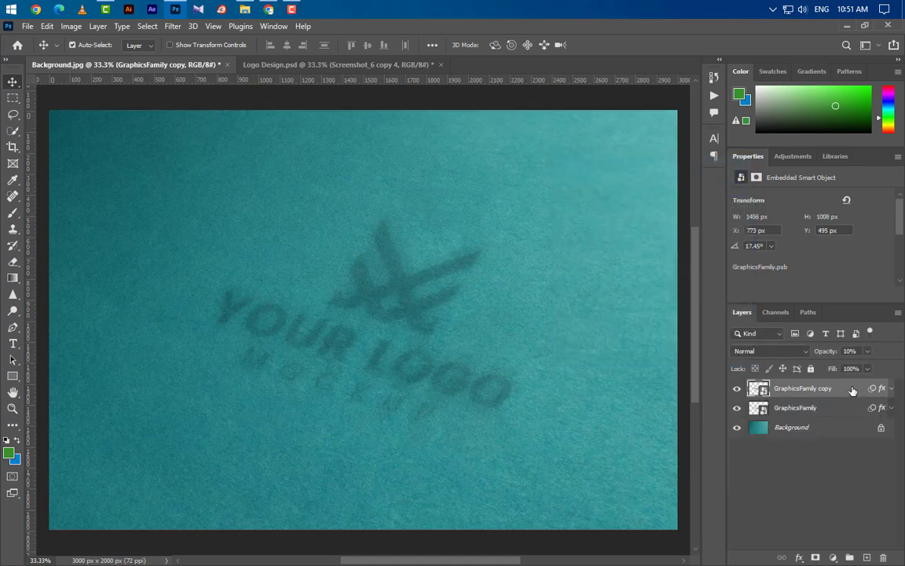
- Duplicate the GraphicsFamily copy layer within the same document
{"action": "right_click", "coordinate": [853, 391]}
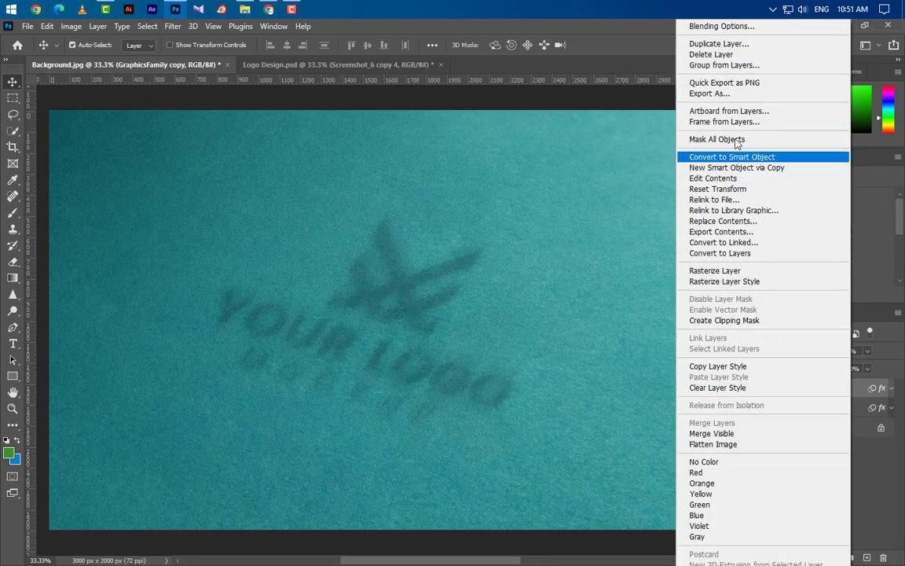
{"action": "left_click", "coordinate": [719, 43]}
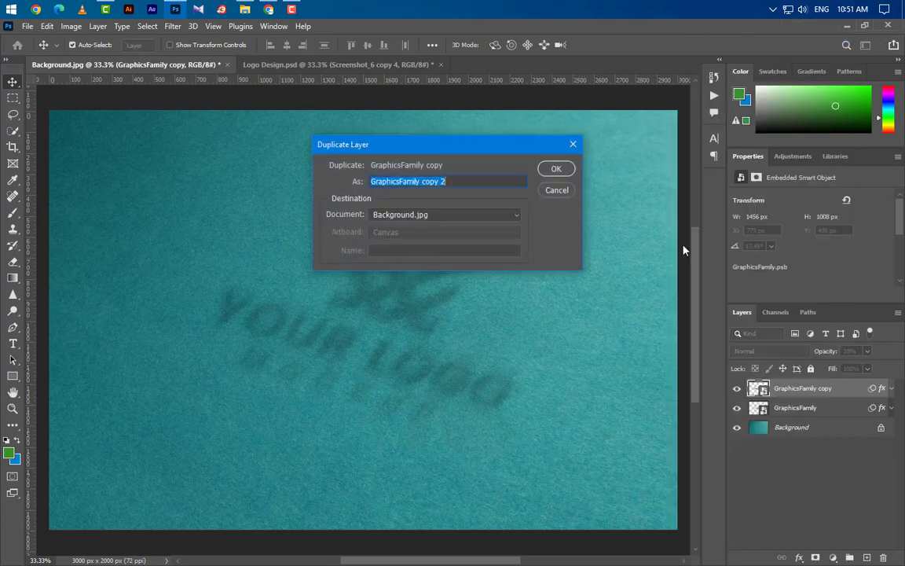
{"action": "left_click", "coordinate": [557, 171]}
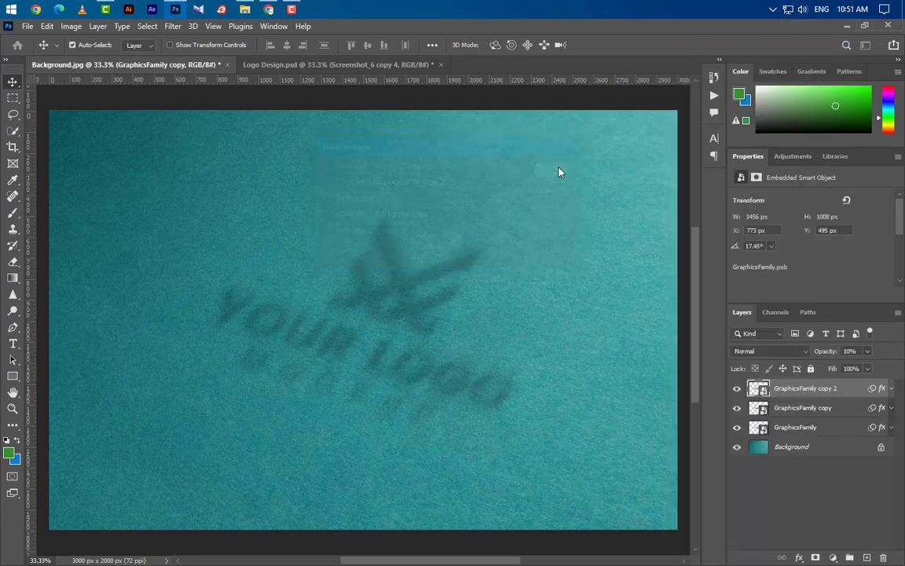
- Group the GraphicsFamily and GraphicsFamily copy layers, and select the GraphicsFamily copy 2 layer above the group
{"action": "left_click", "coordinate": [842, 436], "text": "shift"}
{"action": "key", "text": "ctrl+g"}
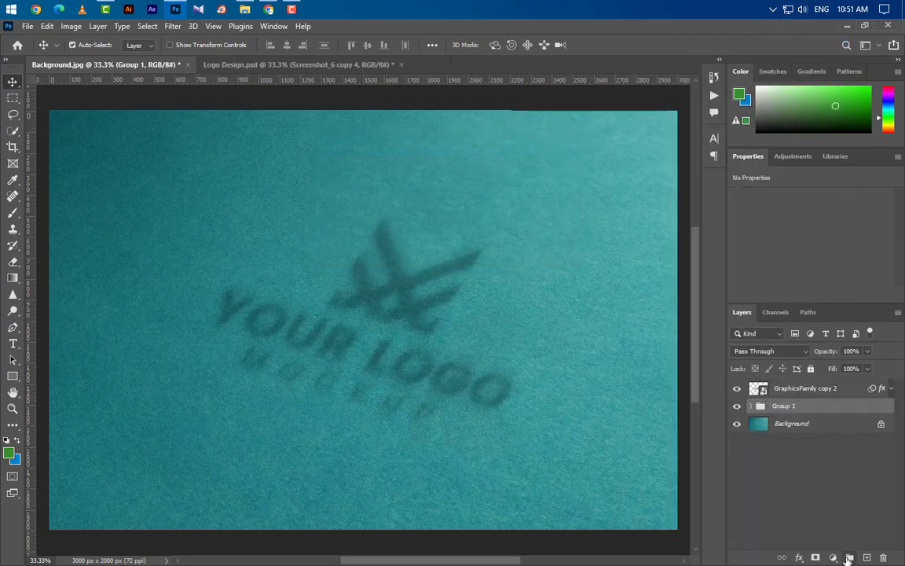
{"action": "left_click", "coordinate": [851, 390]}
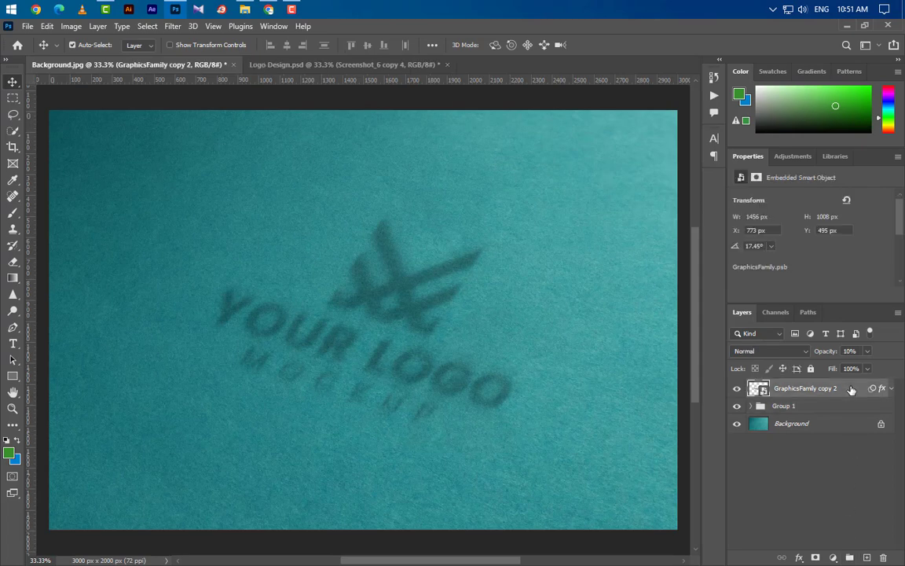
- Delete the smart filters from the GraphicsFamily copy 2 layer and clear its layer style
{"action": "left_click_drag", "start_coordinate": [874, 390], "coordinate": [883, 556]}
{"action": "right_click", "coordinate": [864, 396]}
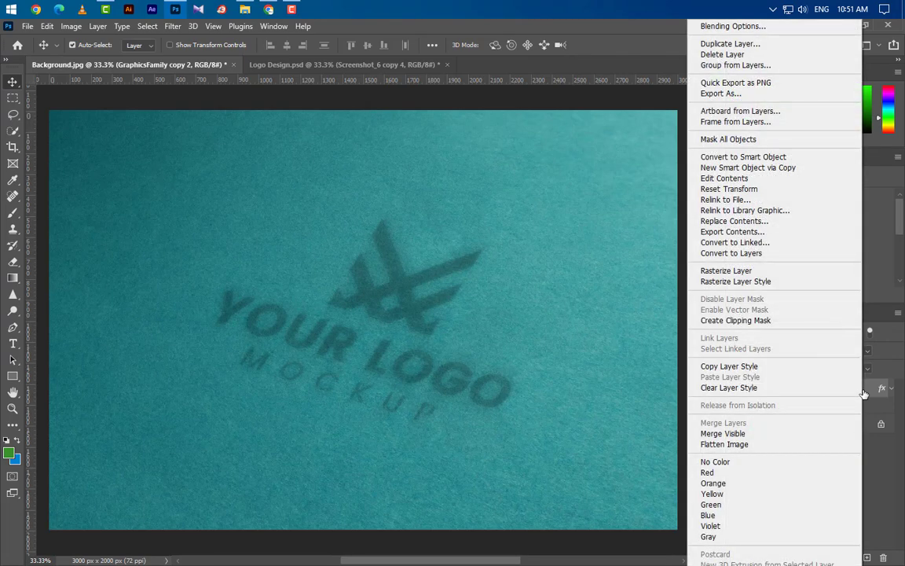
{"action": "left_click", "coordinate": [778, 392]}
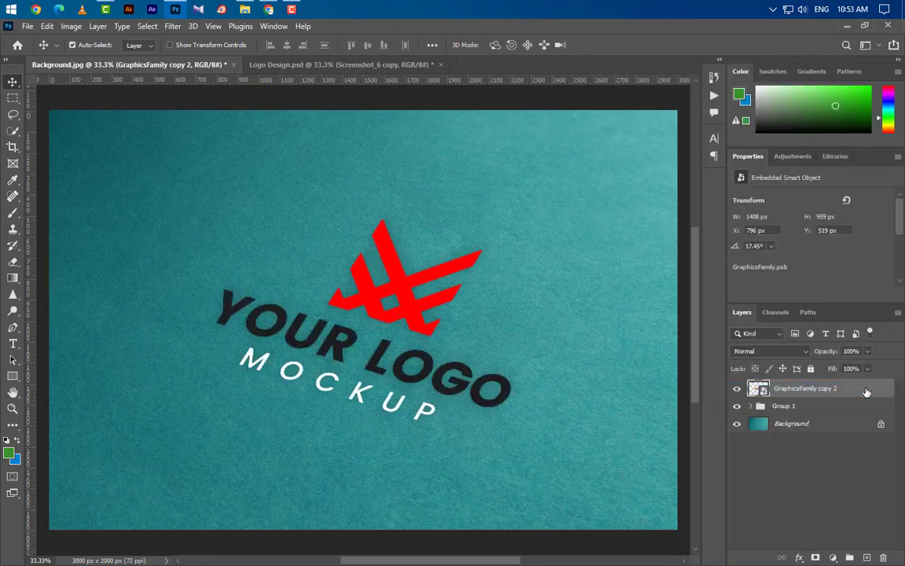
- Apply a High Pass filter with a 3.6-pixel radius to the GraphicsFamily copy 2 layer
{"action": "left_click", "coordinate": [170, 26]}
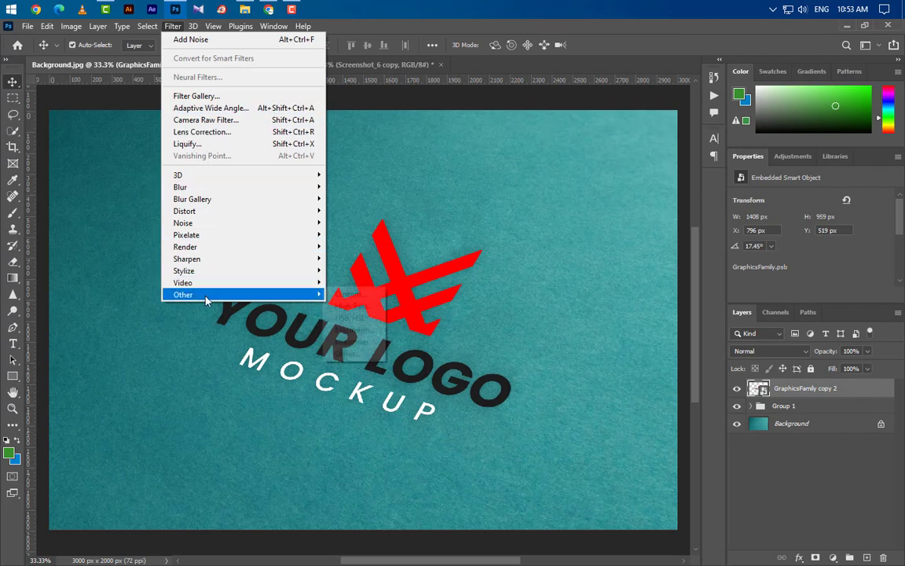
{"action": "mouse_move", "coordinate": [306, 294]}
{"action": "left_click", "coordinate": [349, 305]}
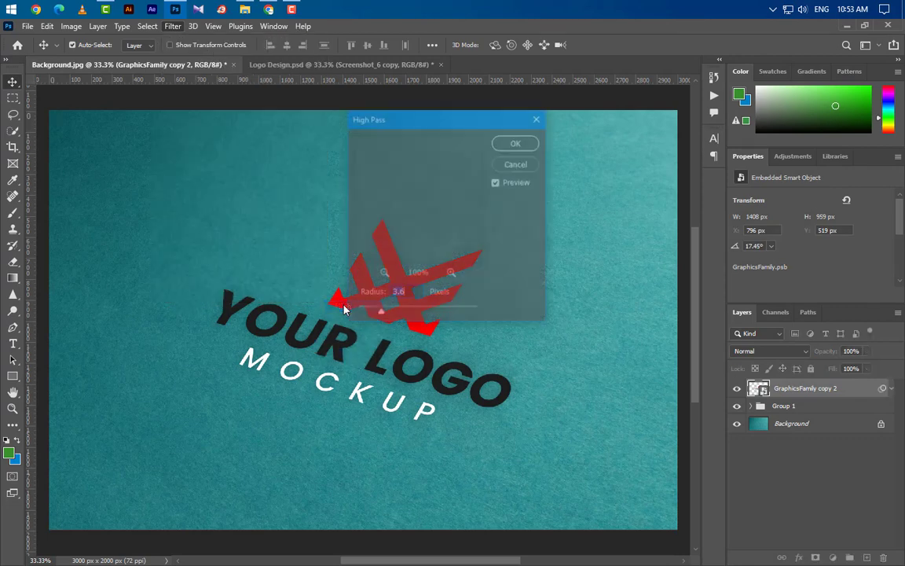
{"action": "left_click", "coordinate": [530, 146]}
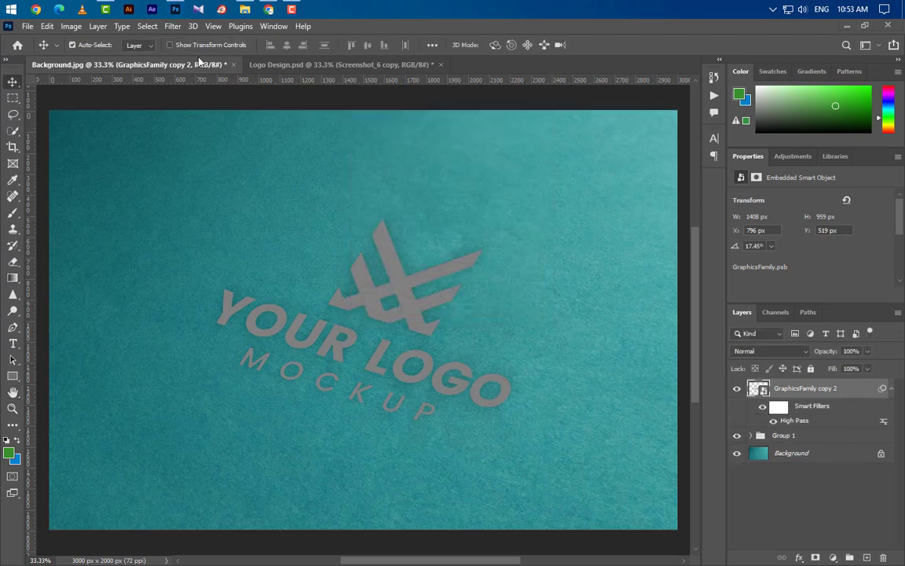
- Apply an Add Noise filter to GraphicsFamily copy 2 with a 4% amount and Gaussian distribution, not monochromatic
{"action": "left_click", "coordinate": [172, 26]}
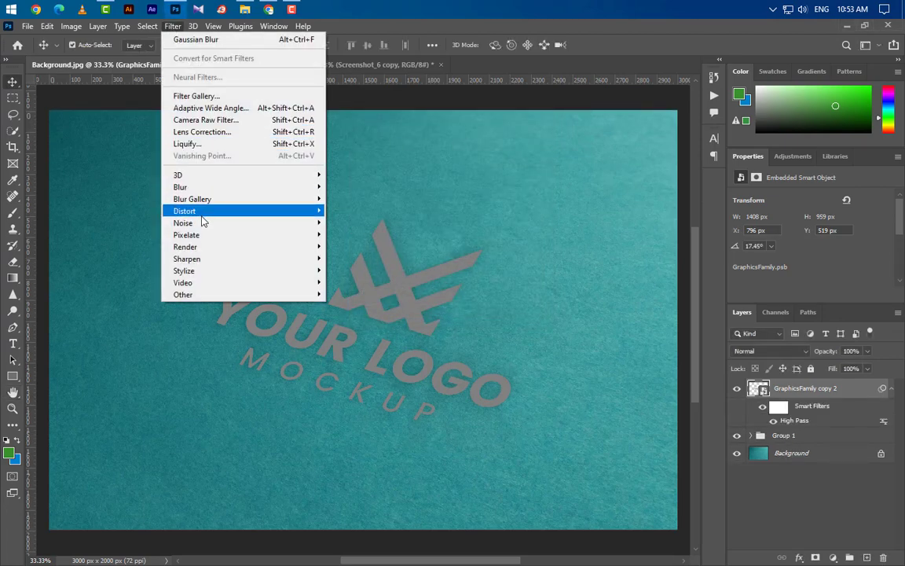
{"action": "mouse_move", "coordinate": [202, 222]}
{"action": "left_click", "coordinate": [351, 223]}
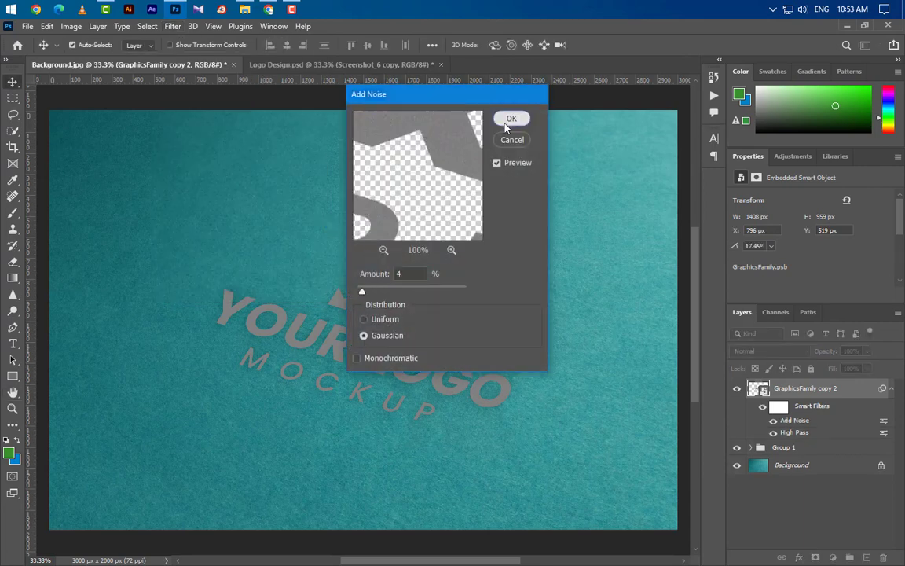
{"action": "left_click", "coordinate": [506, 120]}
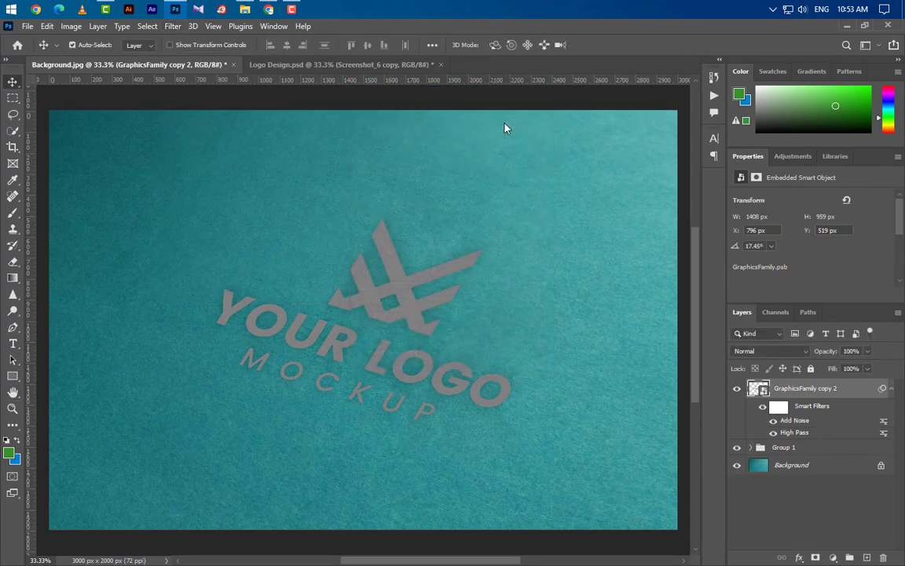
- Apply a Gaussian Blur with a 0.5-pixel radius to the GraphicsFamily copy 2 layer
{"action": "left_click", "coordinate": [173, 26]}
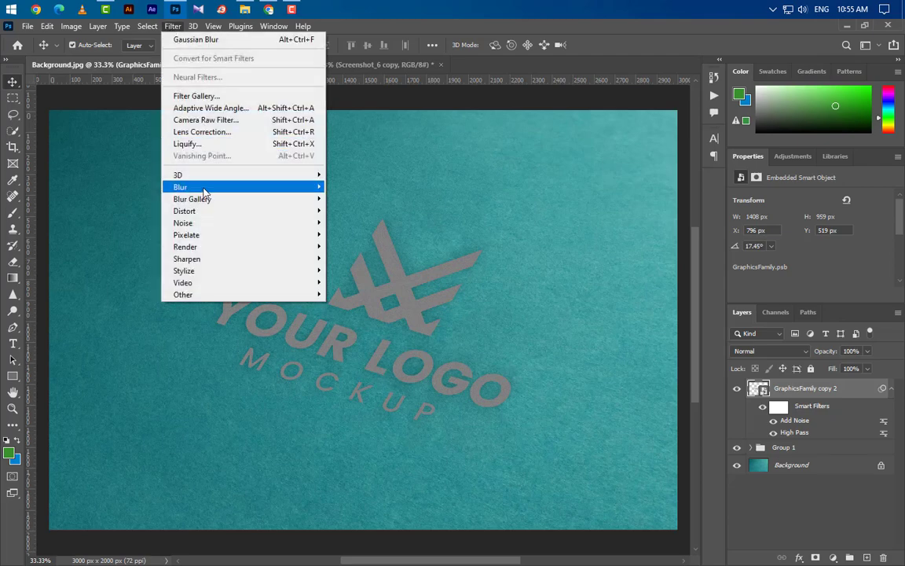
{"action": "mouse_move", "coordinate": [184, 186]}
{"action": "left_click", "coordinate": [360, 234]}
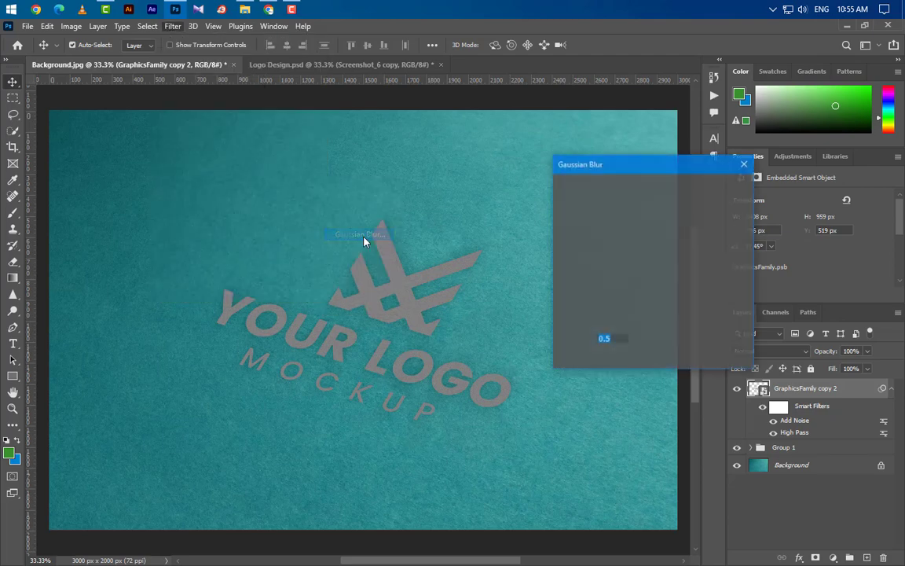
{"action": "double_click", "coordinate": [612, 339]}
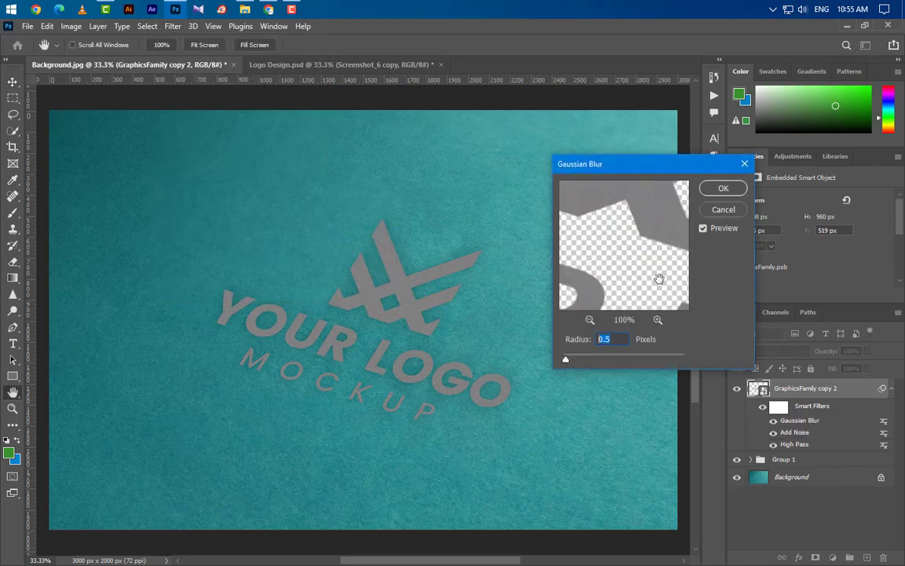
{"action": "left_click", "coordinate": [722, 190]}
- Apply a Ripple distortion to GraphicsFamily copy 2 with an amount of -15% and size Small
{"action": "left_click", "coordinate": [172, 26]}
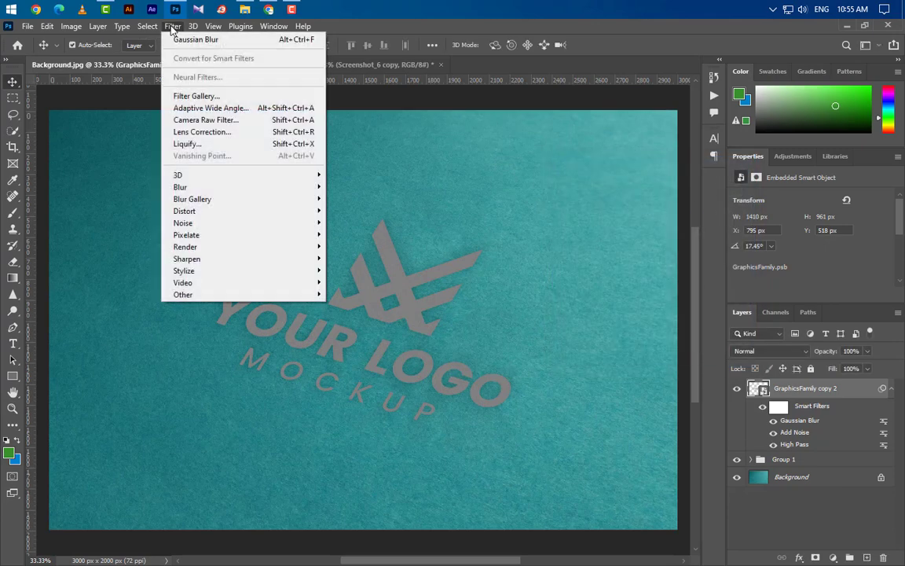
{"action": "mouse_move", "coordinate": [248, 215]}
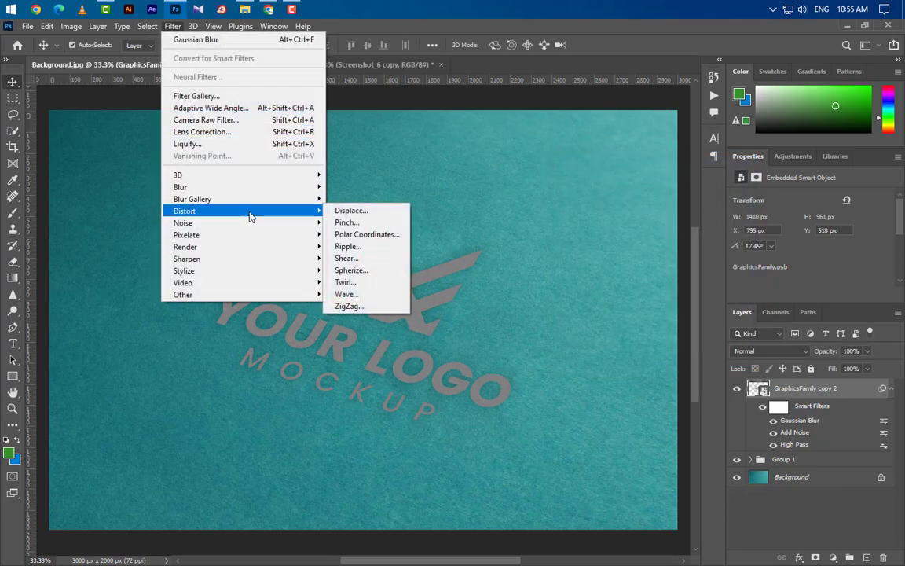
{"action": "left_click", "coordinate": [355, 246]}
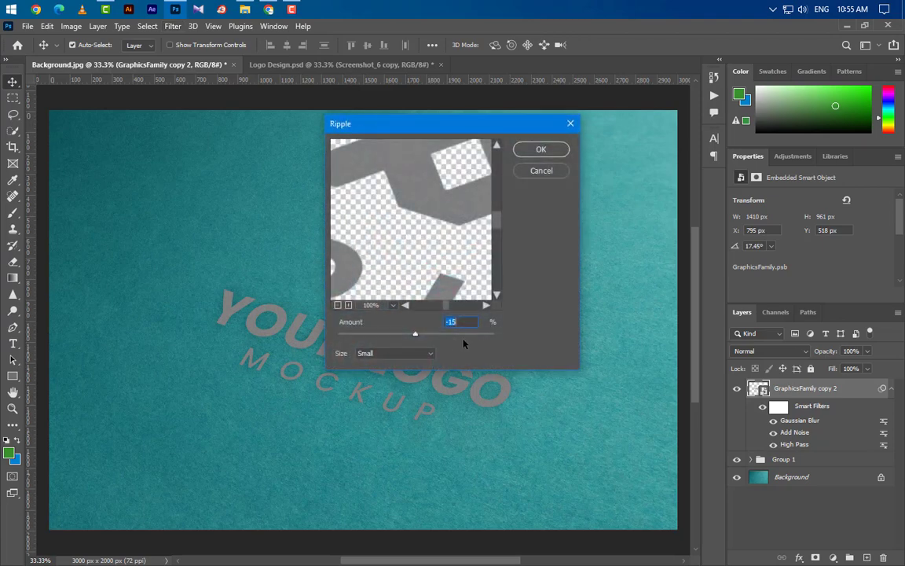
{"action": "left_click", "coordinate": [397, 353]}
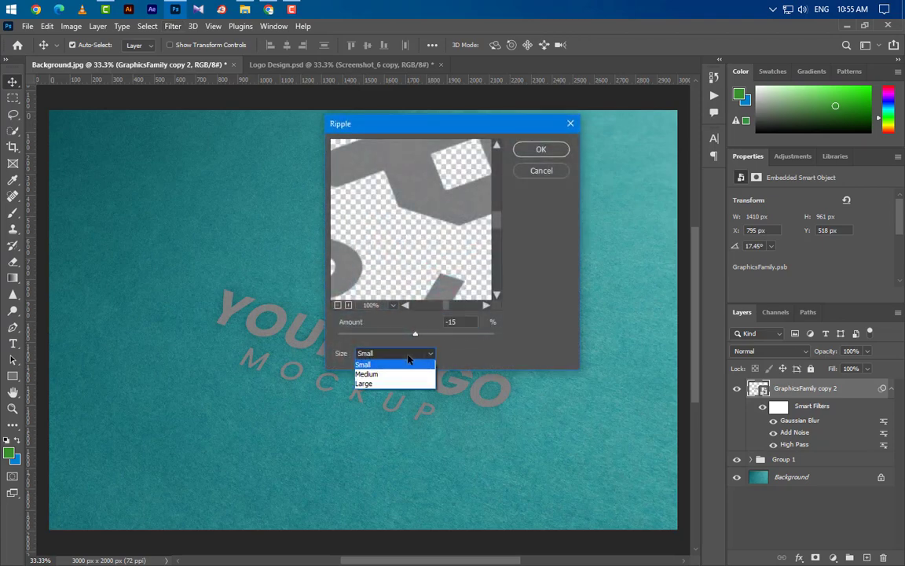
{"action": "left_click", "coordinate": [397, 355]}
{"action": "left_click", "coordinate": [541, 148]}
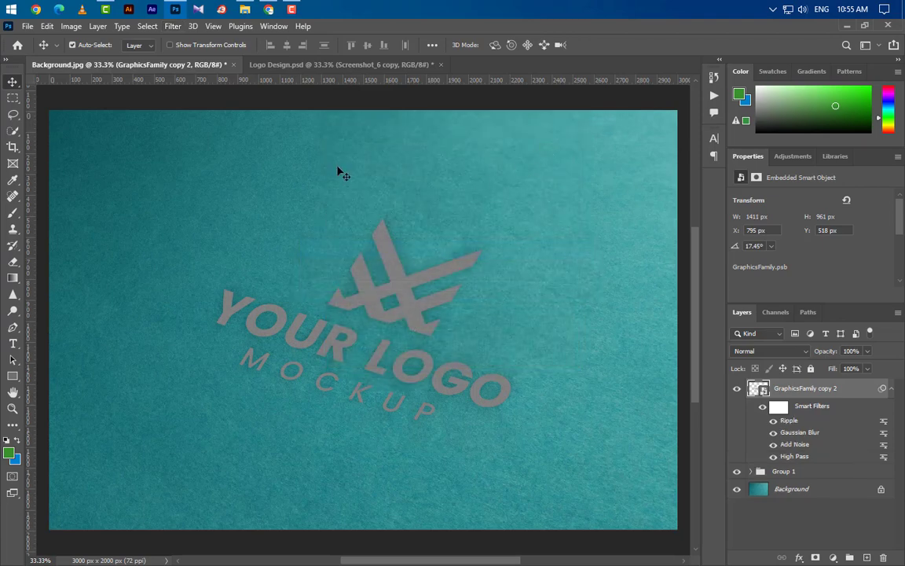
- Add a second Gaussian Blur with a 0.5-pixel radius on top of the Ripple filter on GraphicsFamily copy 2
{"action": "left_click", "coordinate": [172, 26]}
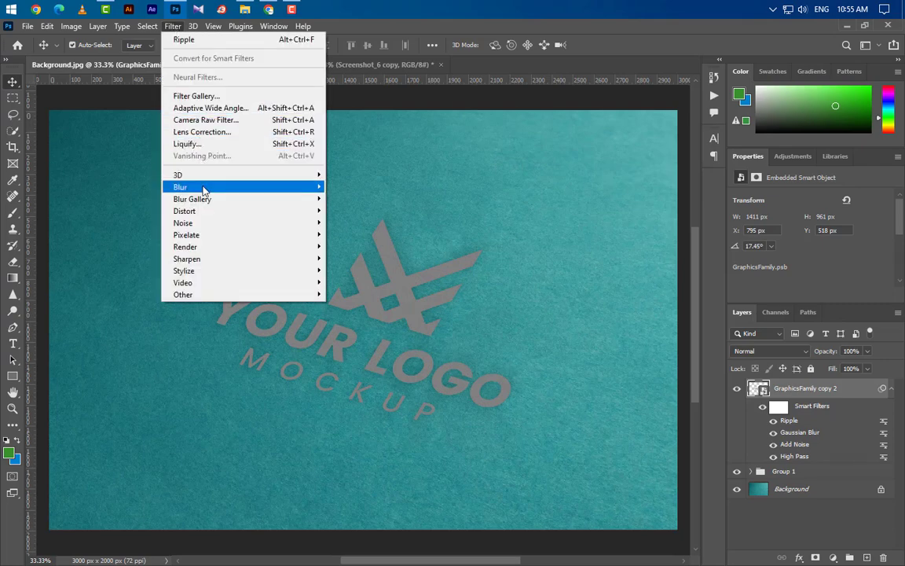
{"action": "mouse_move", "coordinate": [309, 190]}
{"action": "left_click", "coordinate": [359, 235]}
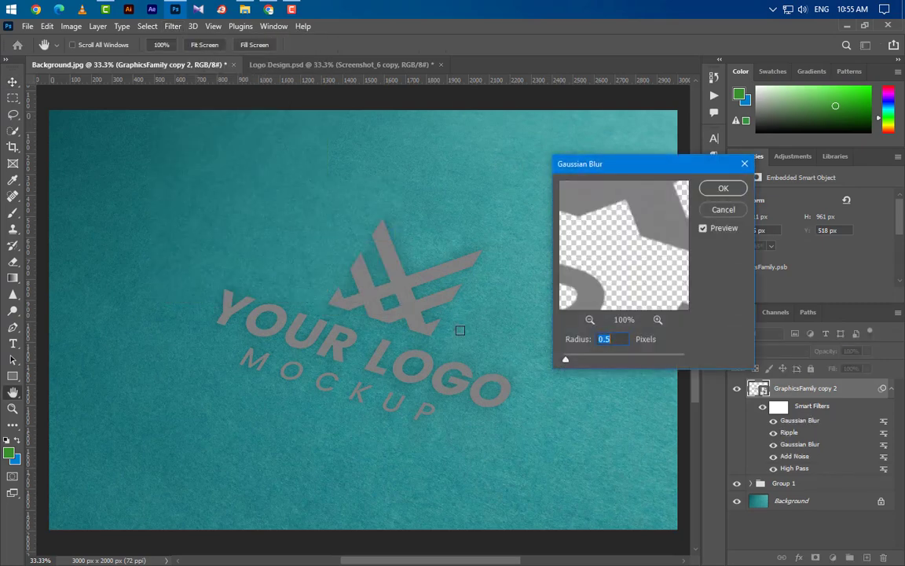
{"action": "double_click", "coordinate": [613, 339]}
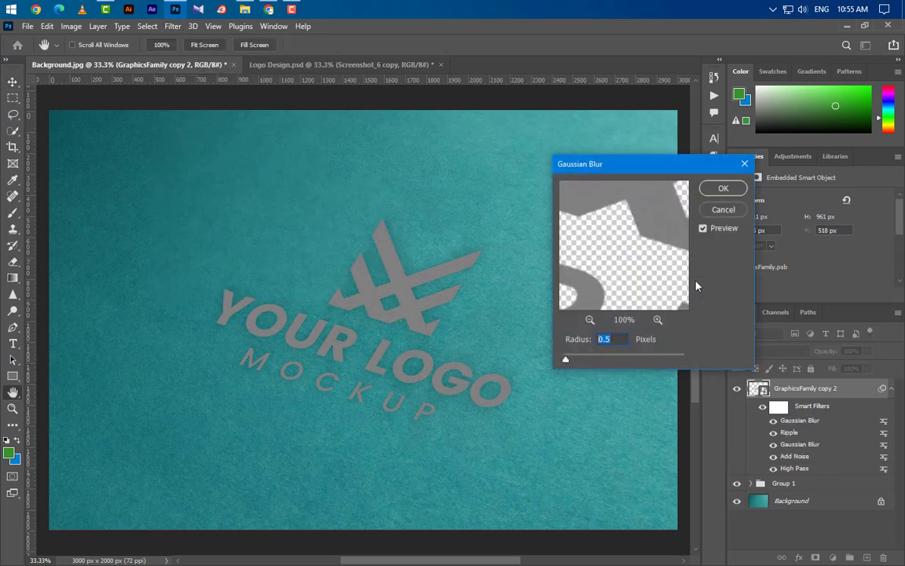
{"action": "left_click", "coordinate": [722, 190]}
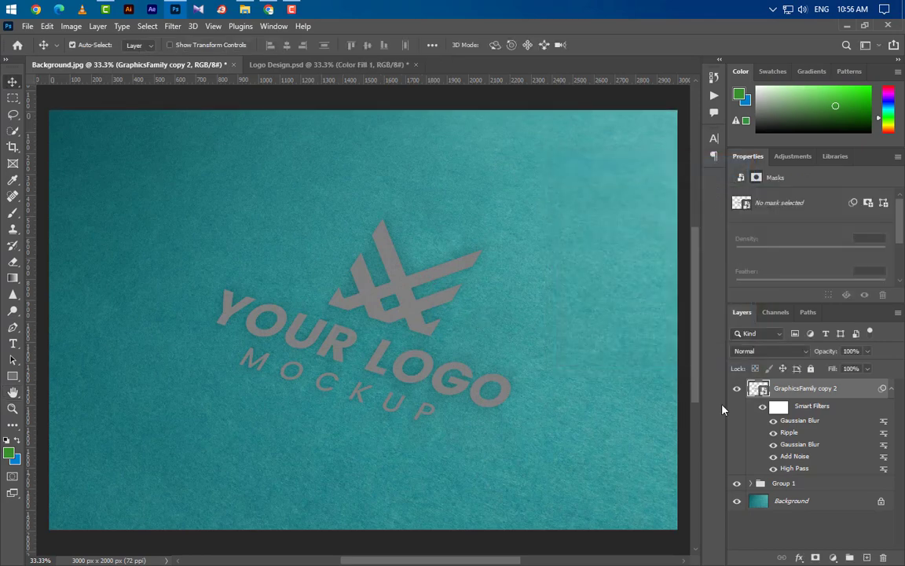
- Duplicate the GraphicsFamily copy 2 layer within Background.jpg and hide the duplicate
{"action": "right_click", "coordinate": [857, 393]}
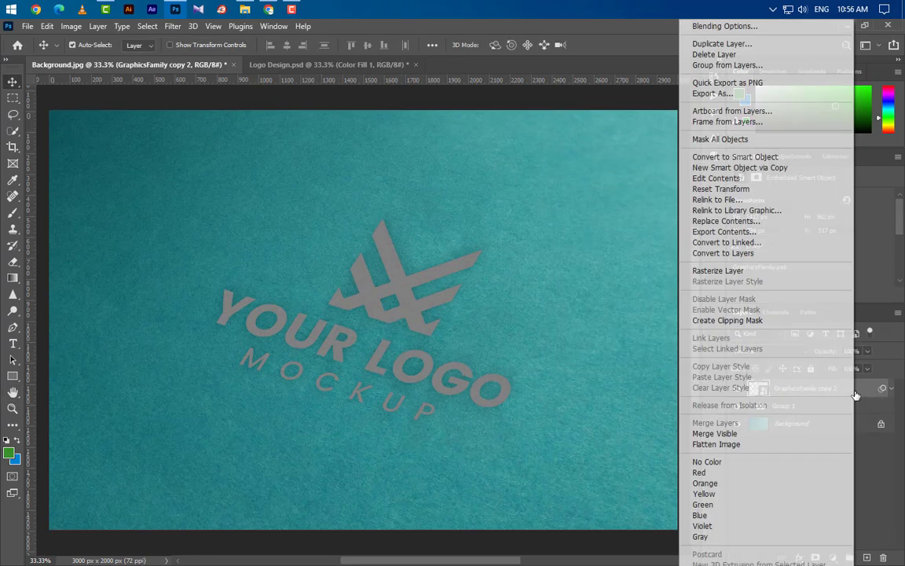
{"action": "left_click", "coordinate": [722, 44]}
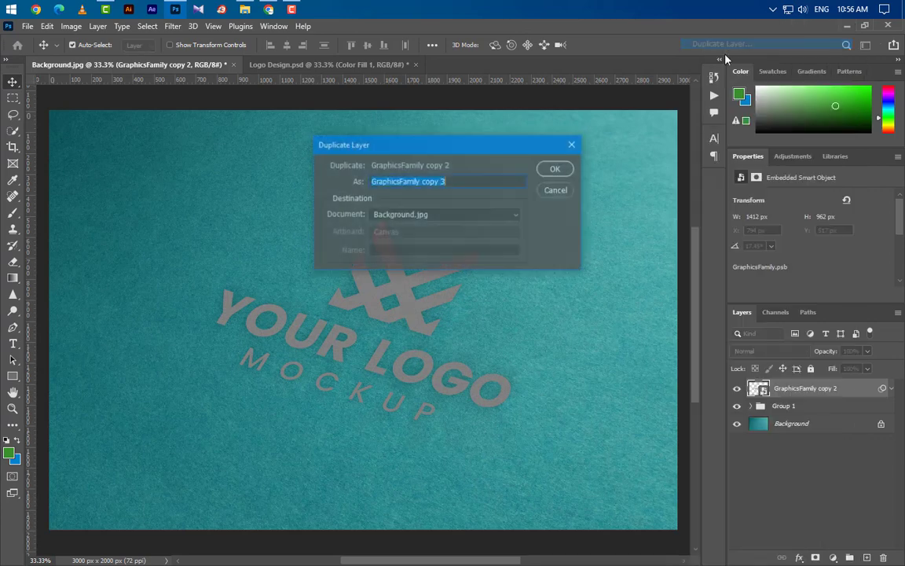
{"action": "left_click", "coordinate": [559, 171]}
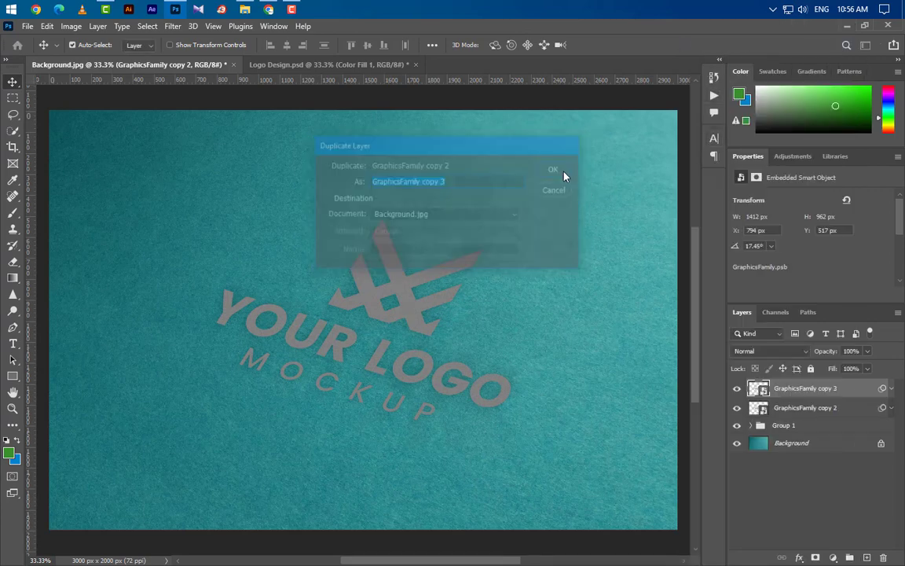
{"action": "left_click", "coordinate": [737, 388]}
- Add a Solid Color fill layer with hex color a7410f directly above the GraphicsFamily copy 2 layer
{"action": "left_click", "coordinate": [839, 409]}
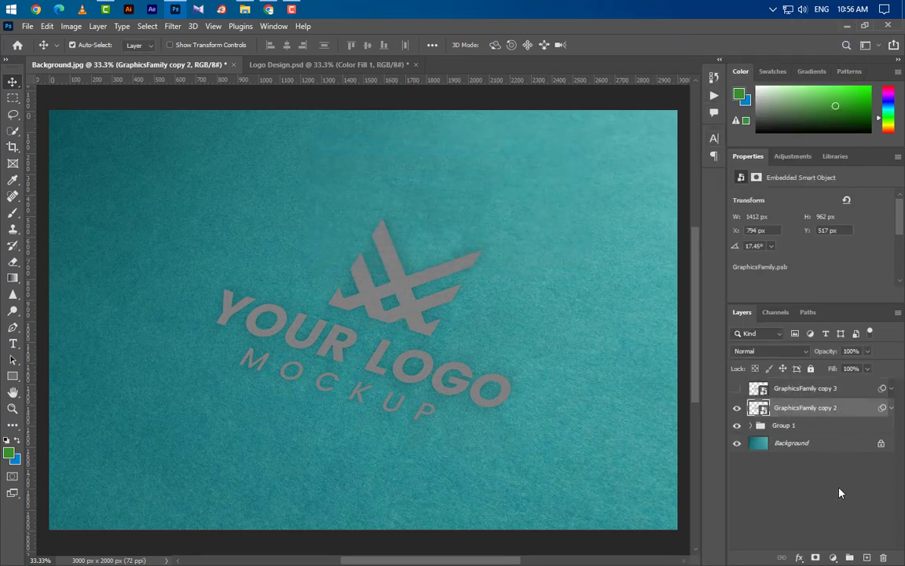
{"action": "left_click", "coordinate": [833, 557]}
{"action": "left_click", "coordinate": [832, 338]}
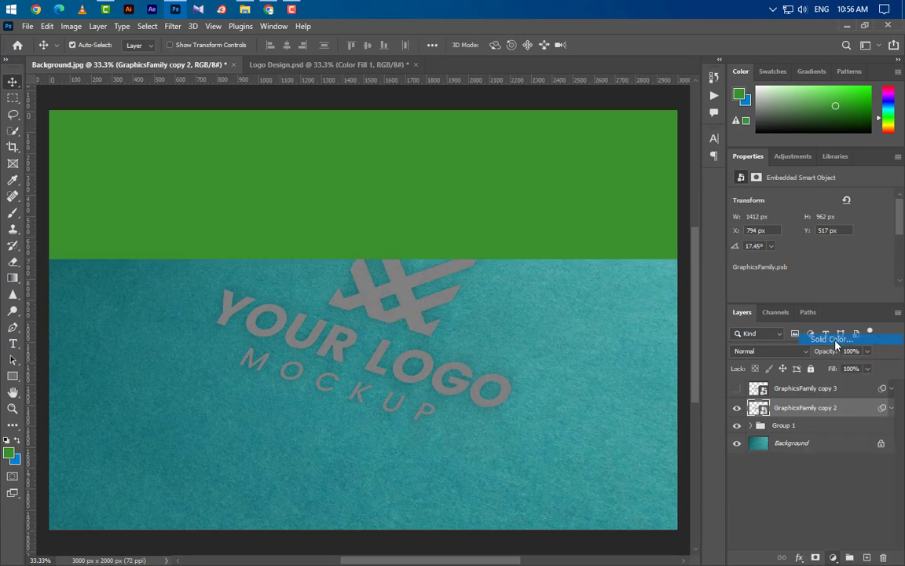
{"action": "key", "text": "ctrl+v"}
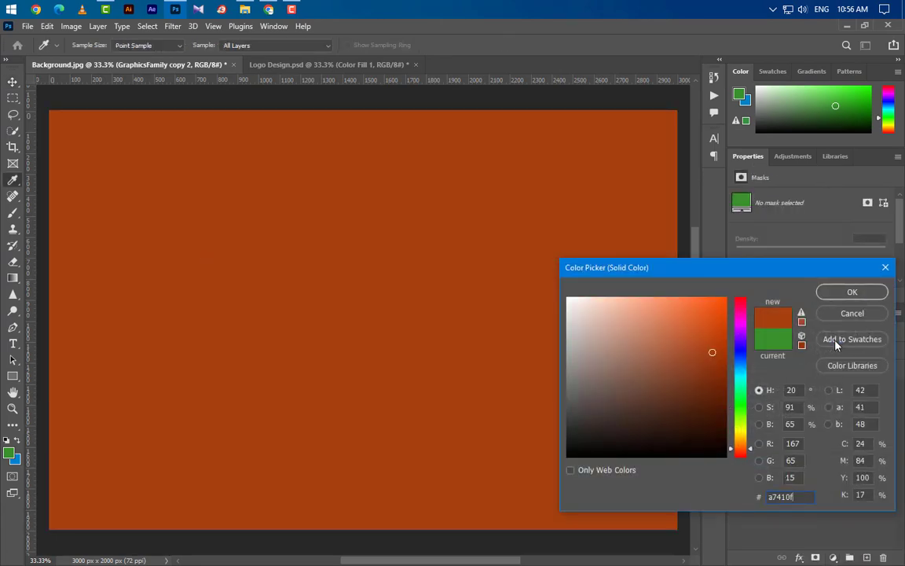
{"action": "left_click", "coordinate": [827, 292]}
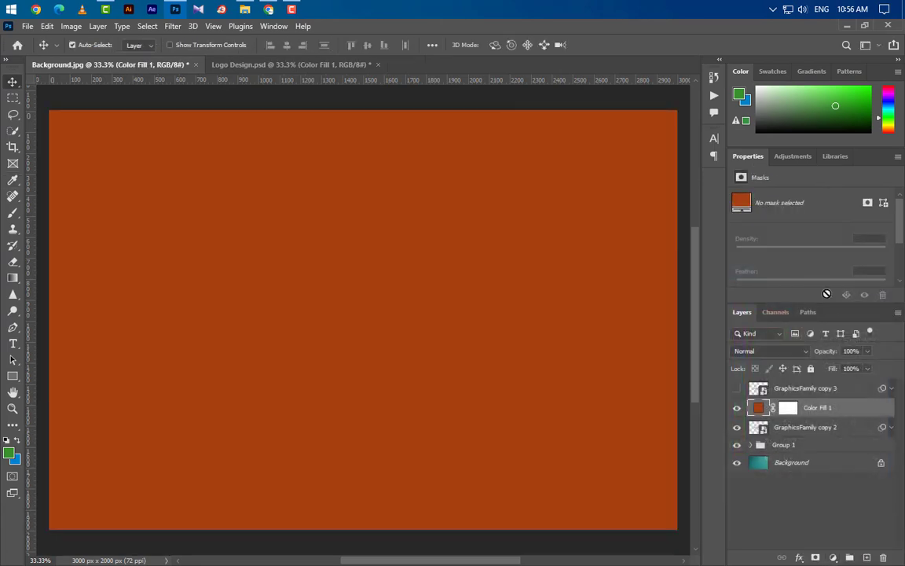
- Clip the color fill layer to GraphicsFamily copy 2 and set its blend mode to Color Dodge
{"action": "right_click", "coordinate": [855, 410]}
{"action": "left_click", "coordinate": [742, 276]}
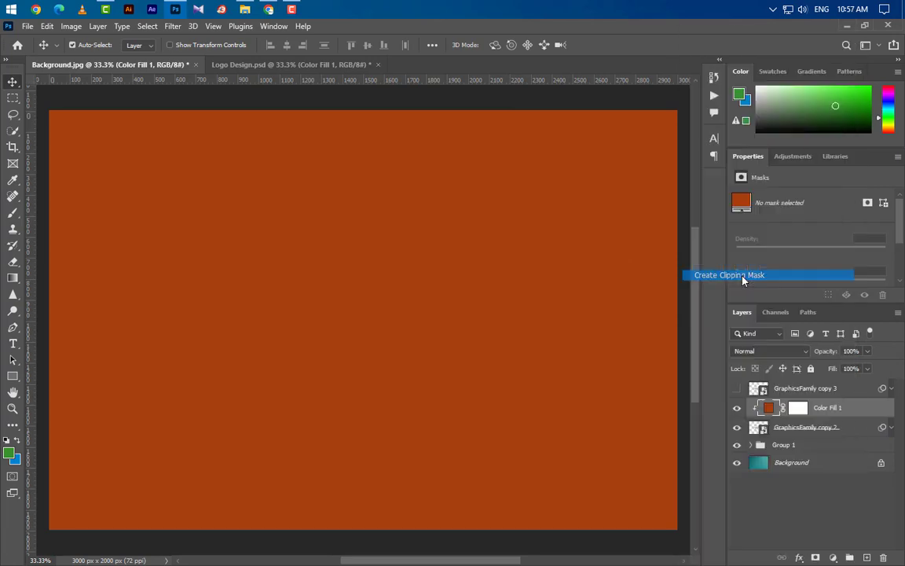
{"action": "left_click", "coordinate": [769, 354]}
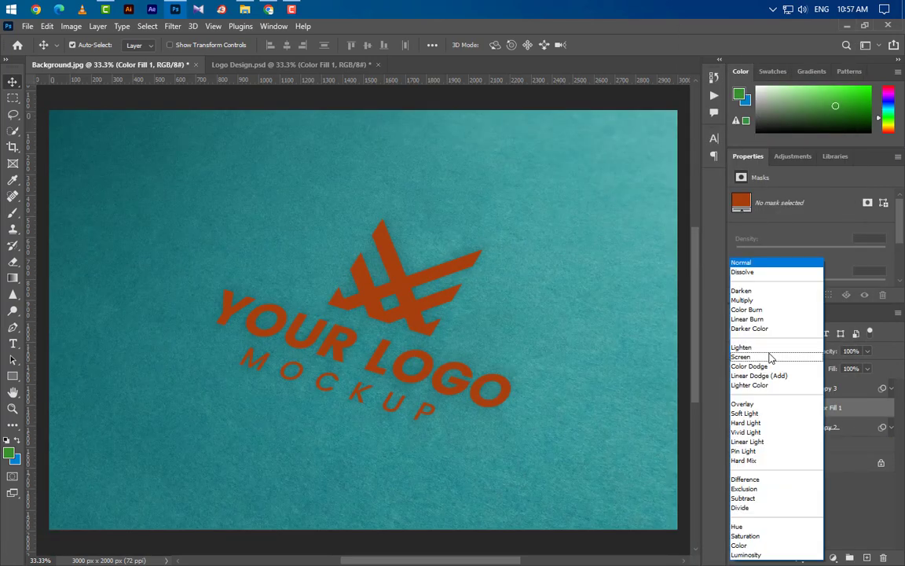
{"action": "left_click", "coordinate": [773, 368]}
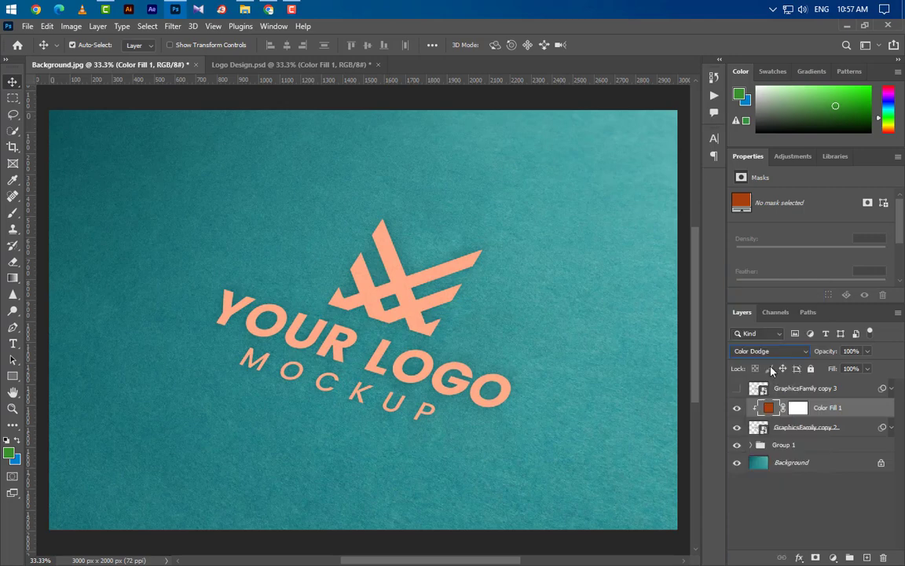
- Group the color fill layer with GraphicsFamily copy 2, and make the GraphicsFamily copy 3 layer visible and selected
{"action": "left_click", "coordinate": [833, 434], "text": "ctrl"}
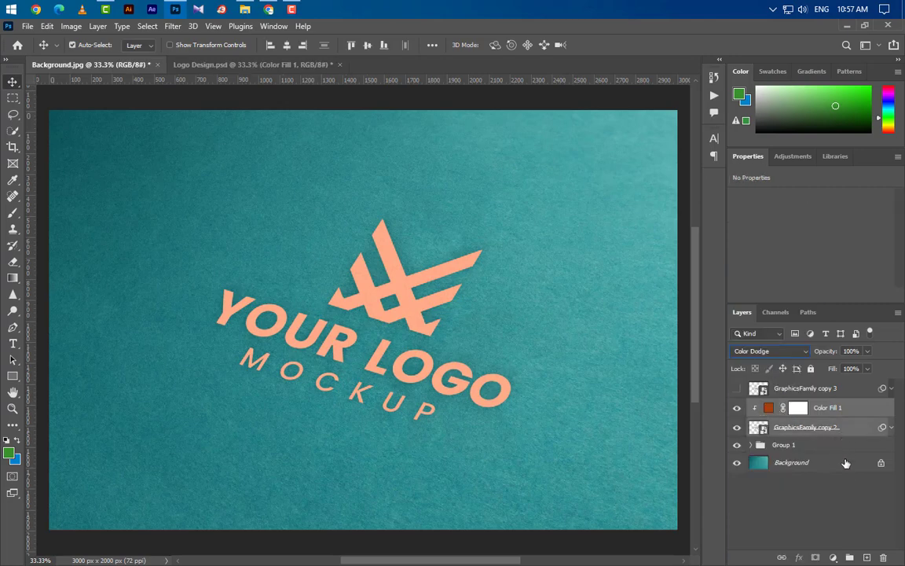
{"action": "left_click", "coordinate": [849, 558]}
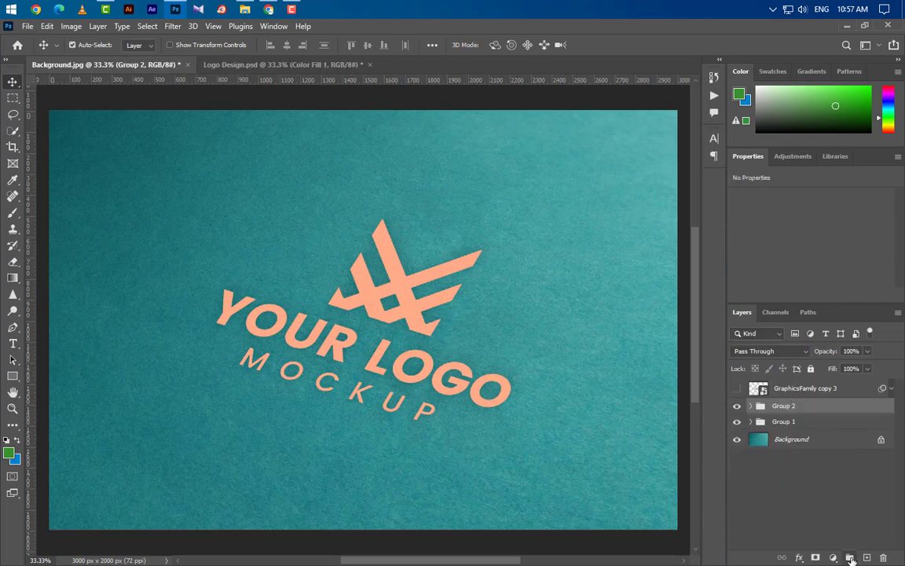
{"action": "left_click", "coordinate": [834, 393]}
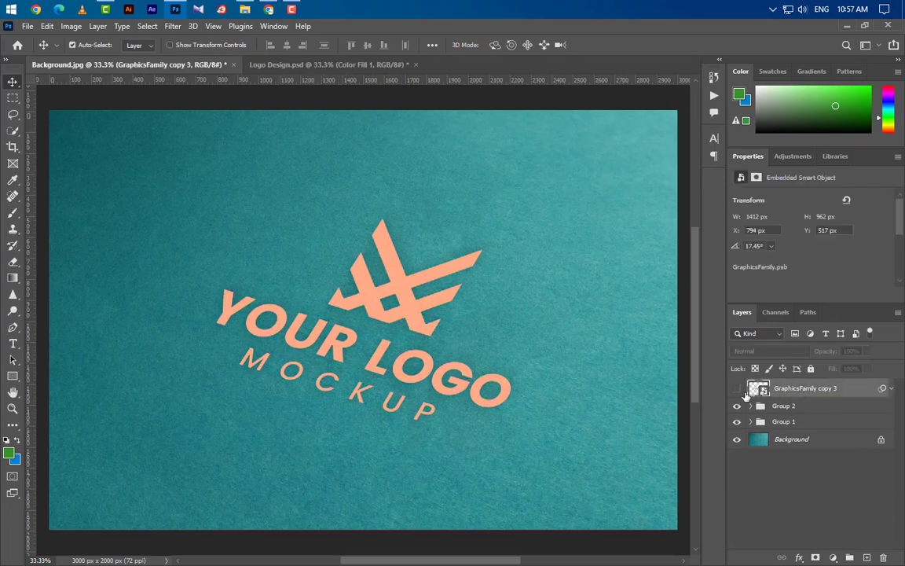
{"action": "left_click", "coordinate": [737, 389]}
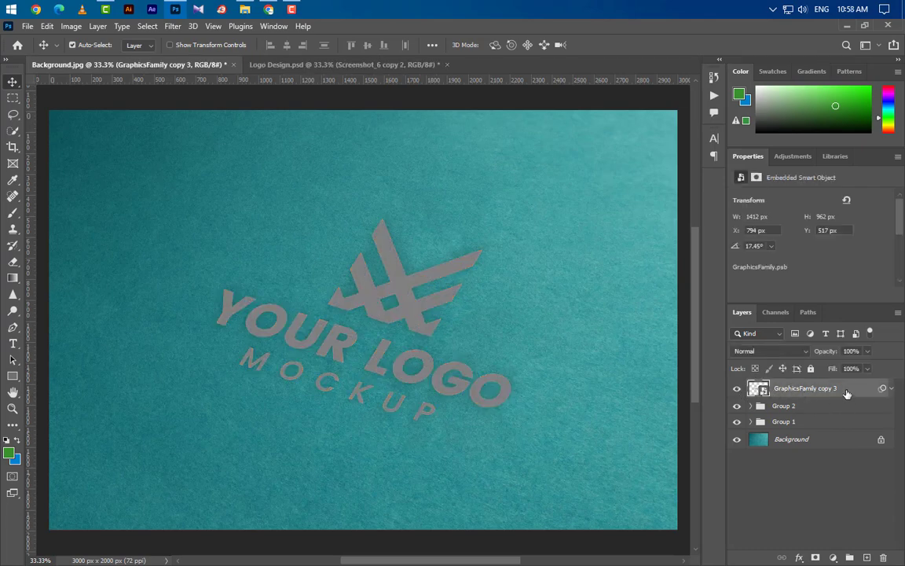
- Duplicate the GraphicsFamily copy 3 layer, hide the duplicate and reselect the original
{"action": "right_click", "coordinate": [847, 394]}
{"action": "left_click", "coordinate": [712, 44]}
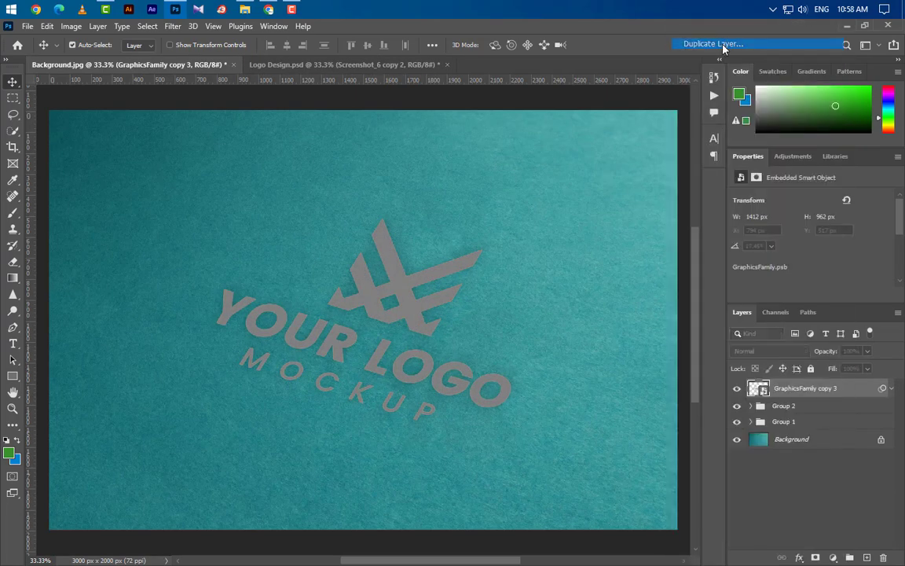
{"action": "left_click", "coordinate": [556, 169]}
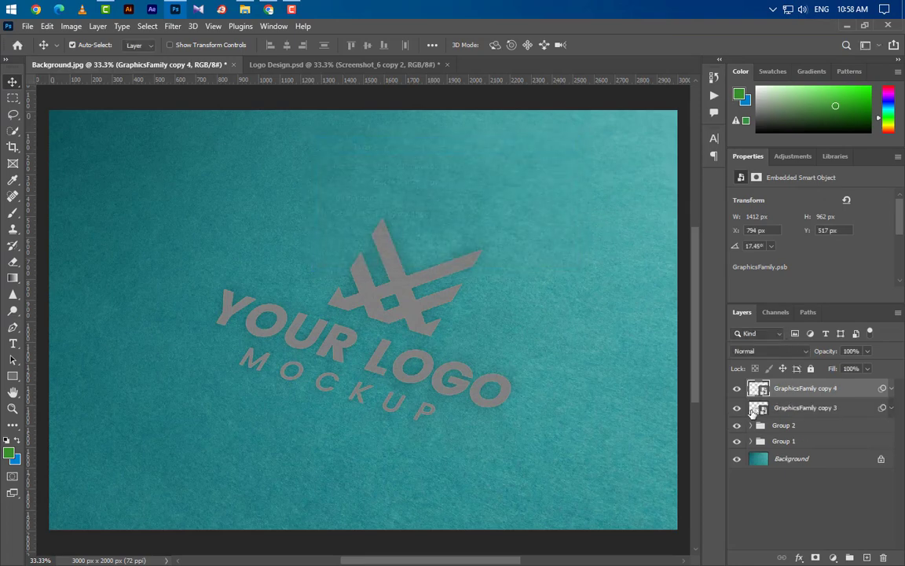
{"action": "left_click", "coordinate": [737, 389]}
{"action": "left_click", "coordinate": [861, 408]}
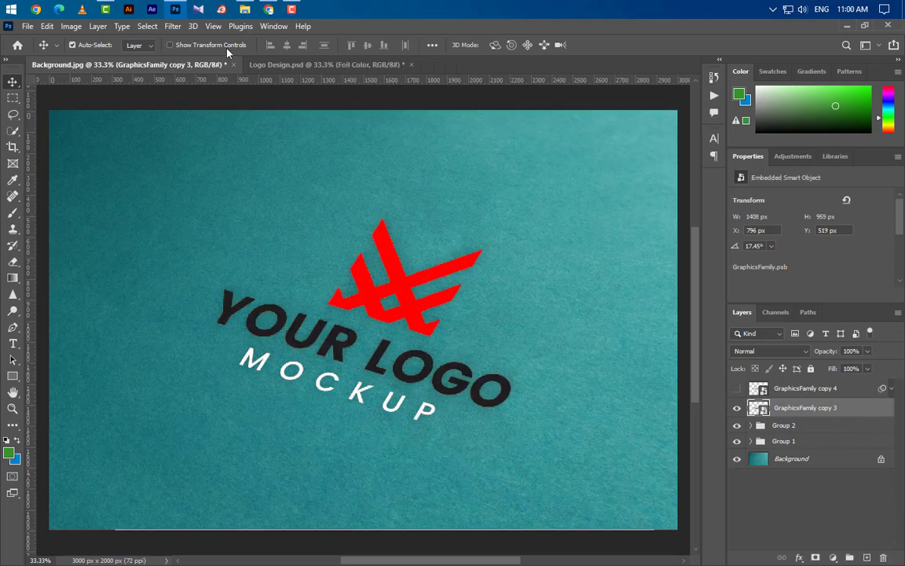
- Place the Foil Paper image above GraphicsFamily copy 3 and scale it to about 331% so it spans most of the canvas
{"action": "left_click", "coordinate": [245, 9]}
{"action": "left_click_drag", "start_coordinate": [346, 108], "coordinate": [355, 326]}
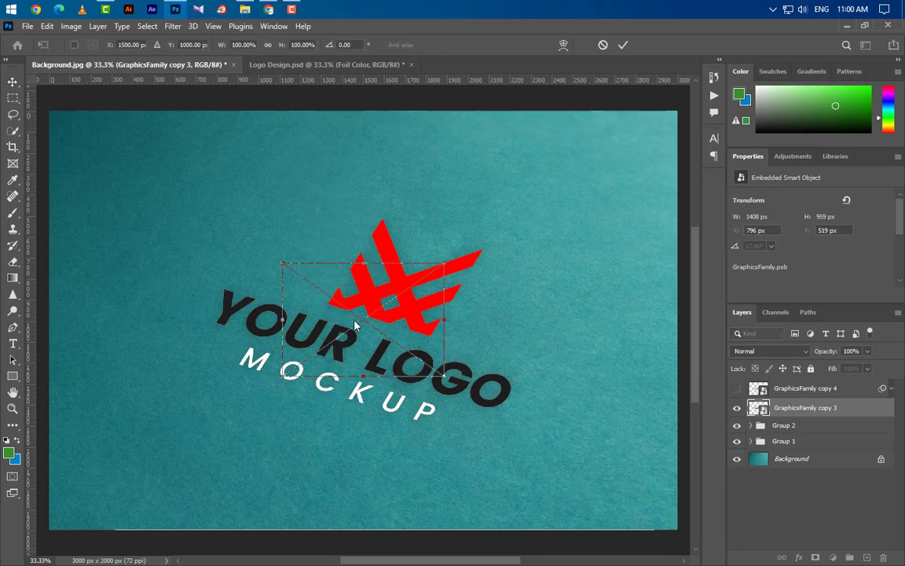
{"action": "left_click_drag", "start_coordinate": [445, 318], "coordinate": [630, 385]}
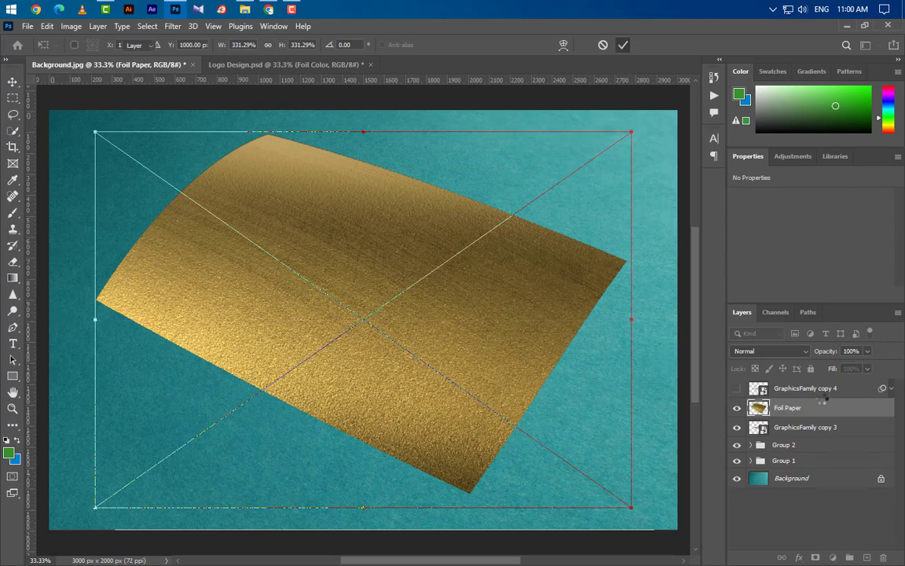
{"action": "left_click", "coordinate": [623, 45]}
- Reduce the Foil Paper layer's opacity to 61% and move the foil down and to the right over the whole logo
{"action": "left_click_drag", "start_coordinate": [851, 369], "coordinate": [845, 367]}
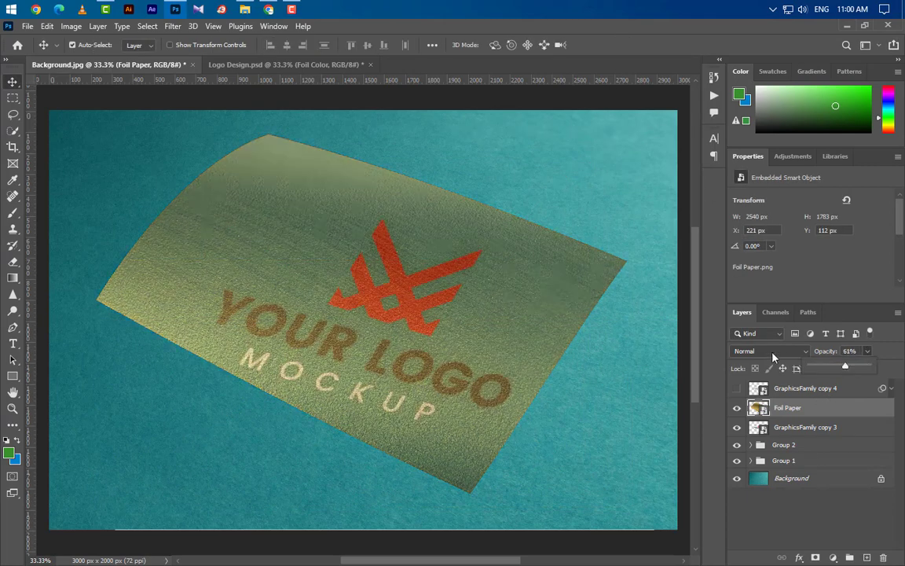
{"action": "key", "text": "ctrl+t"}
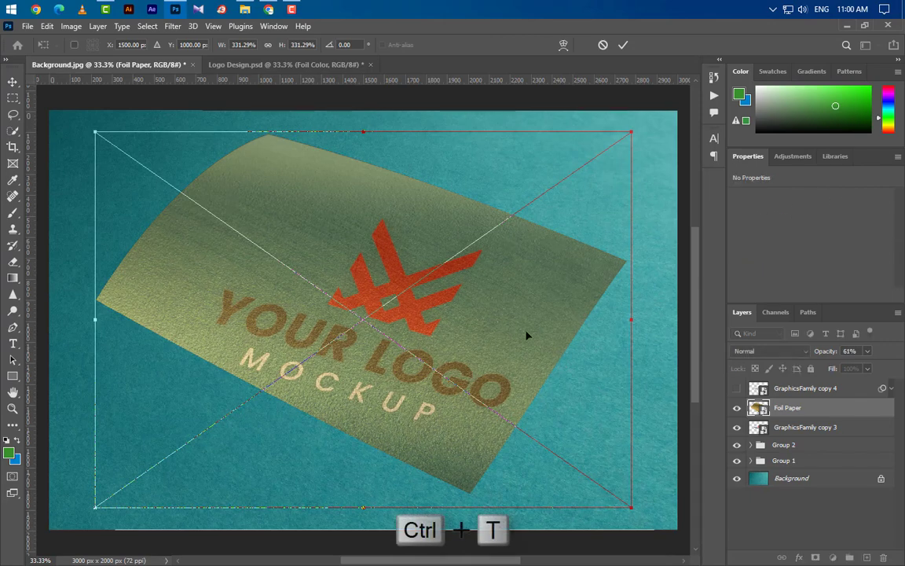
{"action": "left_click_drag", "start_coordinate": [527, 337], "coordinate": [542, 358]}
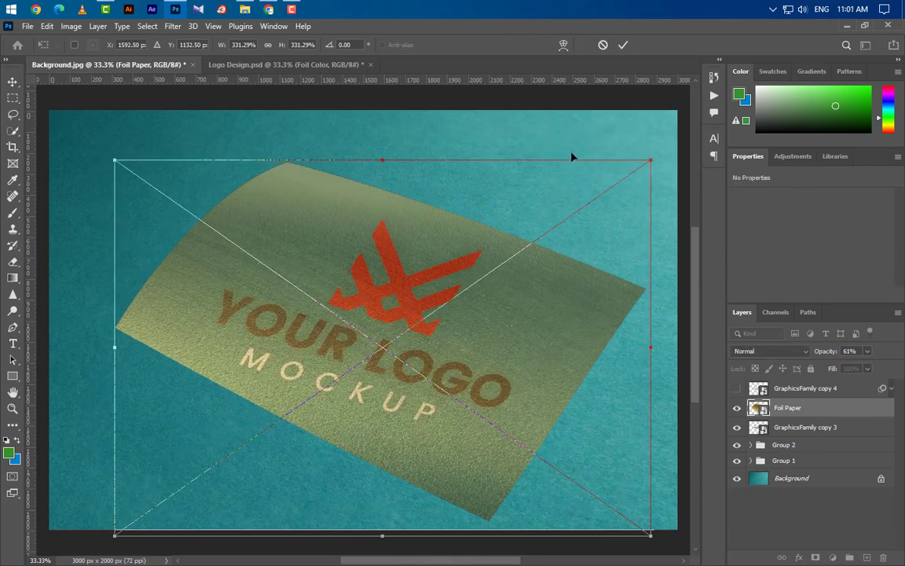
{"action": "left_click", "coordinate": [622, 45]}
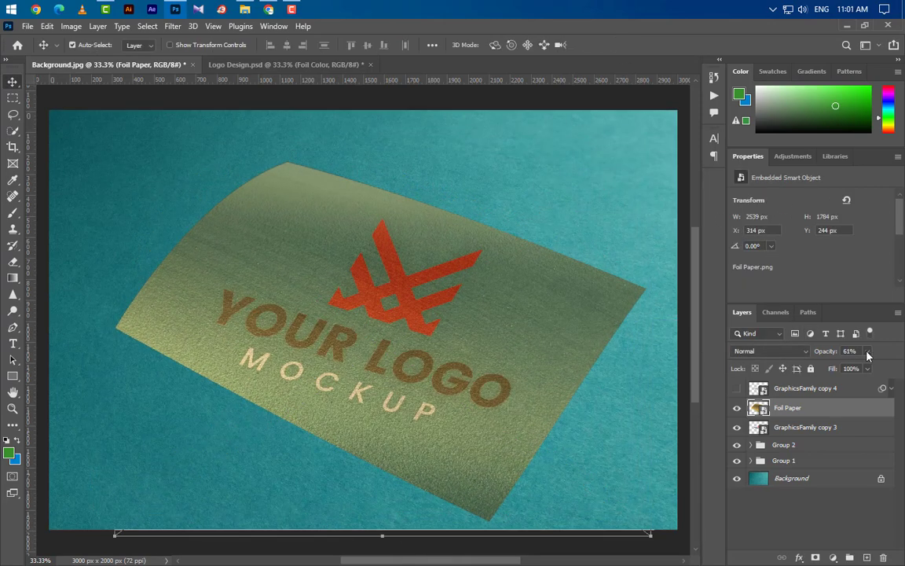
- Restore the Foil Paper layer's opacity to 100% and clip it to GraphicsFamily copy 3
{"action": "left_click", "coordinate": [867, 352]}
{"action": "left_click_drag", "start_coordinate": [868, 366], "coordinate": [896, 405]}
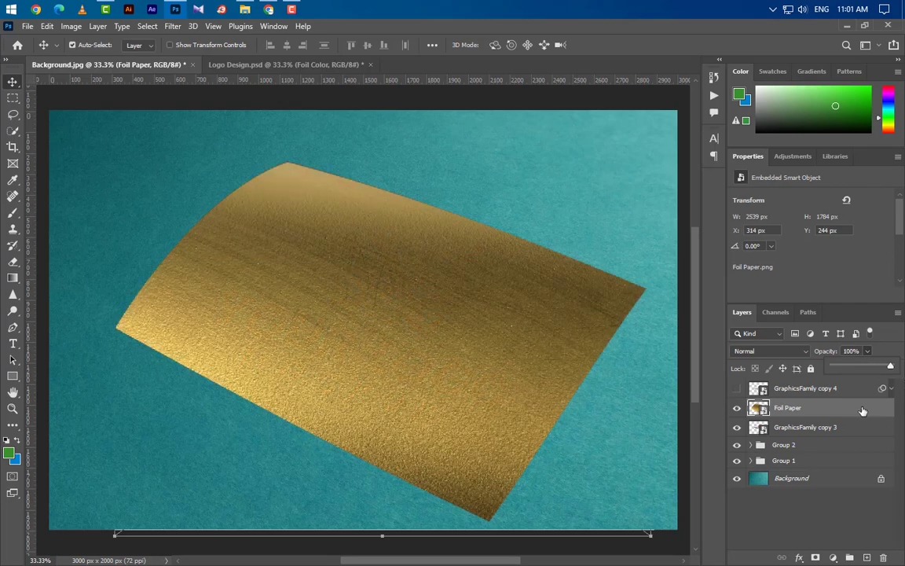
{"action": "right_click", "coordinate": [863, 410]}
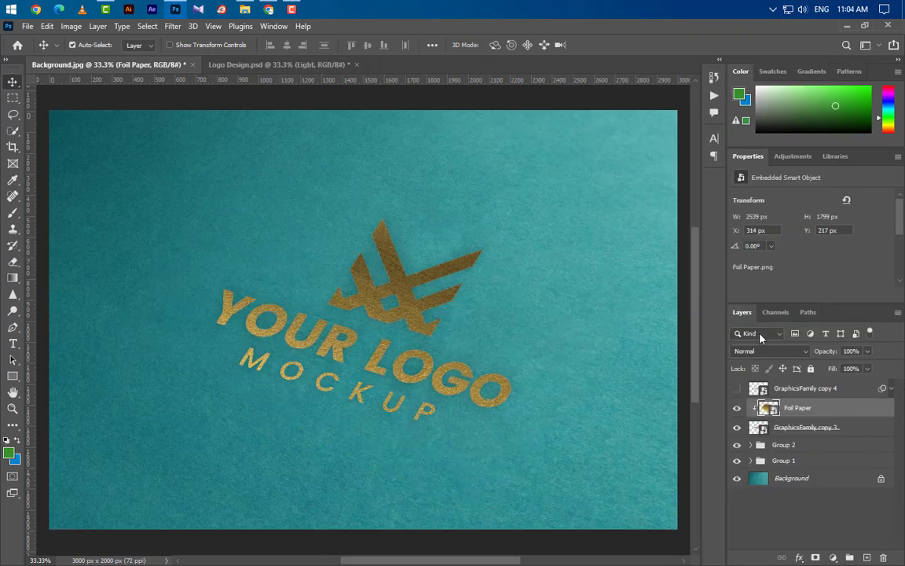
- Add a Solid Color fill layer with hex color 000000 directly above the Foil Paper layer
{"action": "left_click", "coordinate": [833, 556]}
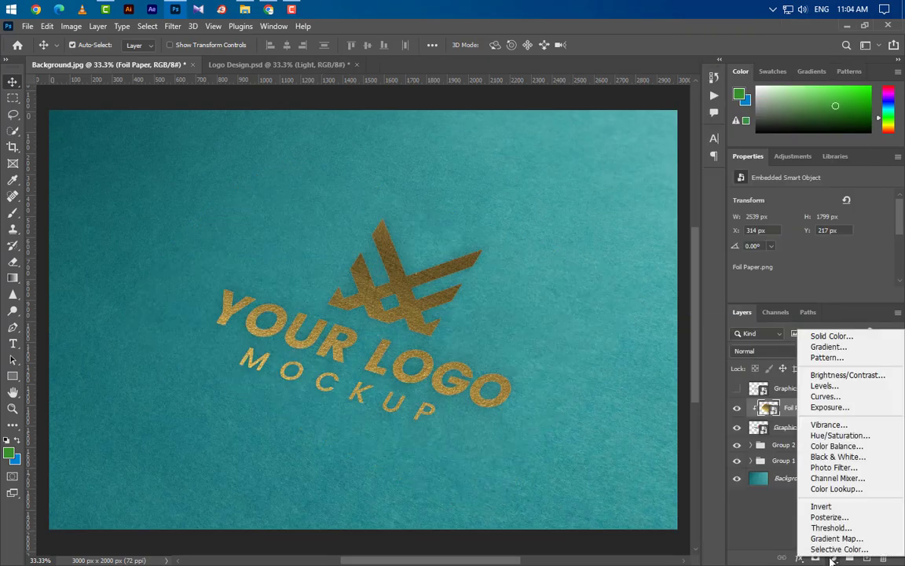
{"action": "left_click", "coordinate": [817, 336]}
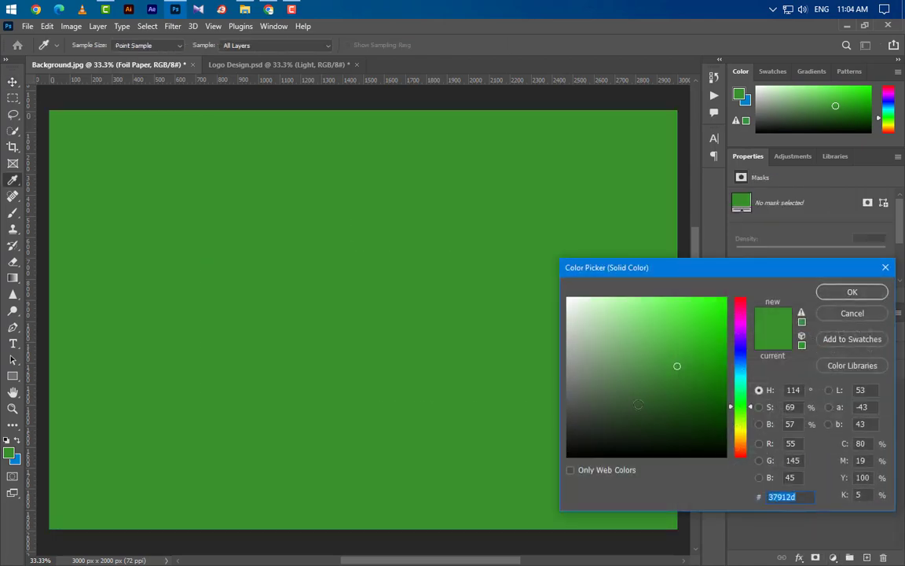
{"action": "type", "text": "000000"}
{"action": "left_click", "coordinate": [852, 291]}
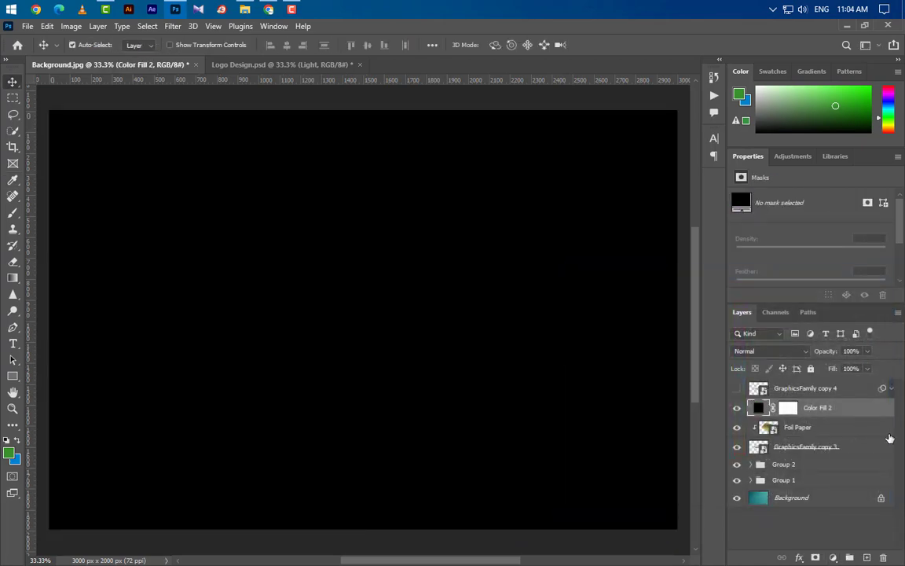
- Lower the black fill layer's opacity to 65% and rasterize the layer for painting with the Brush tool
{"action": "left_click", "coordinate": [868, 351]}
{"action": "left_click", "coordinate": [849, 371]}
{"action": "scroll", "coordinate": [471, 396], "scroll_direction": "down", "scroll_amount": 1}
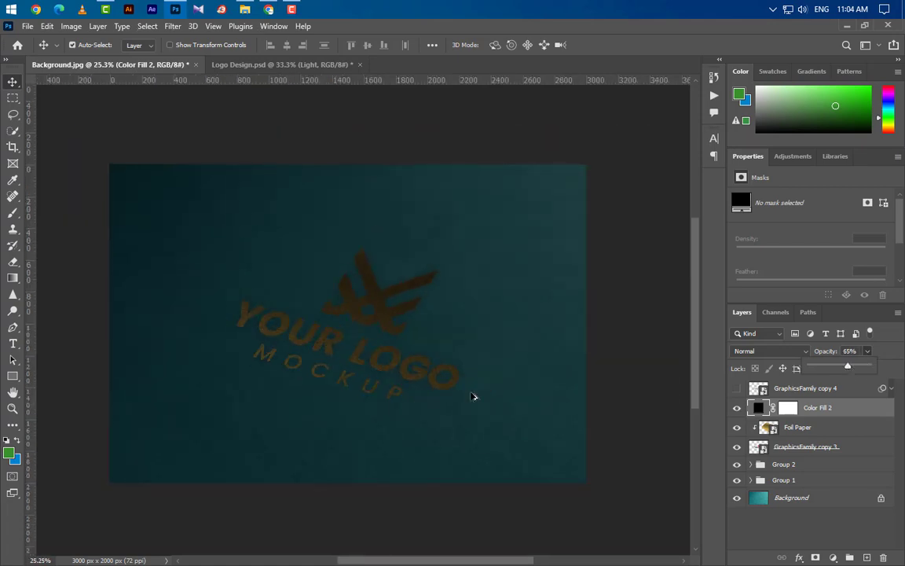
{"action": "left_click", "coordinate": [13, 213]}
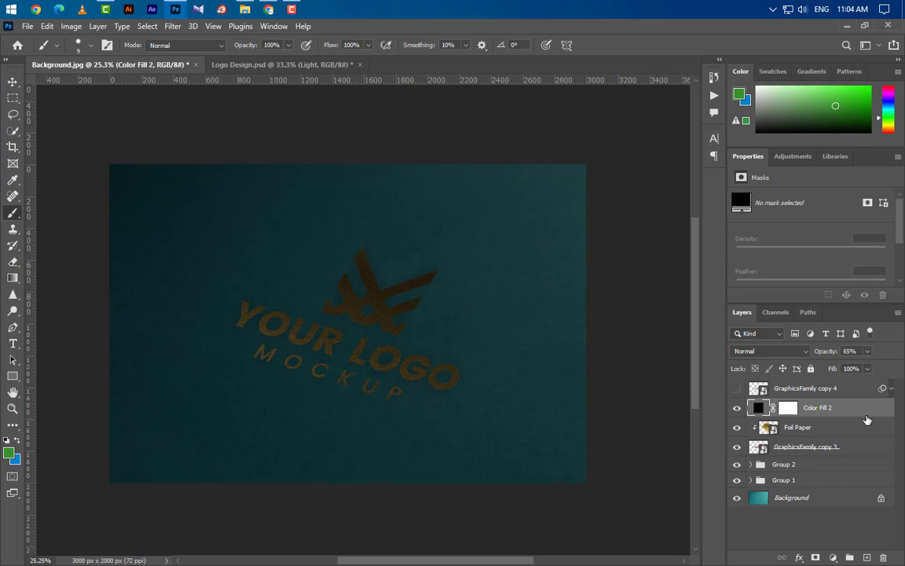
{"action": "right_click", "coordinate": [867, 420]}
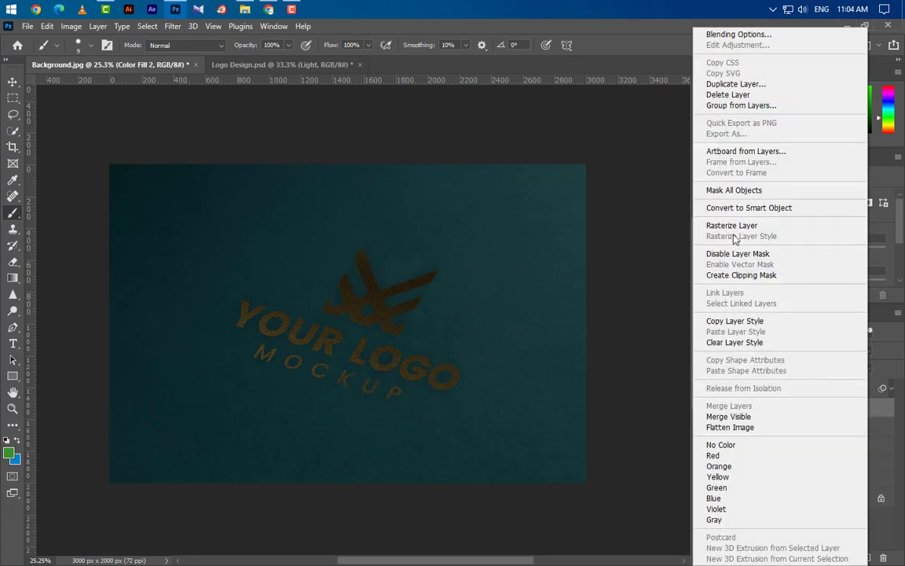
{"action": "left_click", "coordinate": [732, 226]}
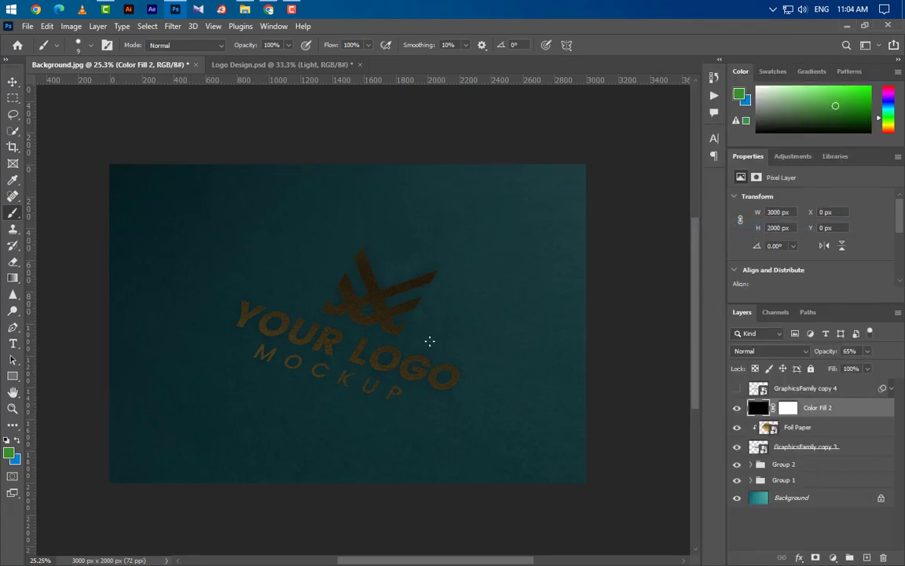
- Enlarge the hard round brush to 2200 px
{"action": "key", "text": "bracketright"}
{"action": "key", "text": "bracketright"}
{"action": "key", "text": "bracketright"}
{"action": "key", "text": "bracketright"}
{"action": "key", "text": "bracketright"}
{"action": "key", "text": "bracketright"}
{"action": "key", "text": "bracketright"}
{"action": "key", "text": "bracketright"}
{"action": "key", "text": "bracketright"}
{"action": "key", "text": "bracketright"}
{"action": "key", "text": "bracketright"}
{"action": "key", "text": "bracketright"}
{"action": "key", "text": "bracketright"}
{"action": "key", "text": "bracketright"}
{"action": "left_click", "coordinate": [89, 47]}
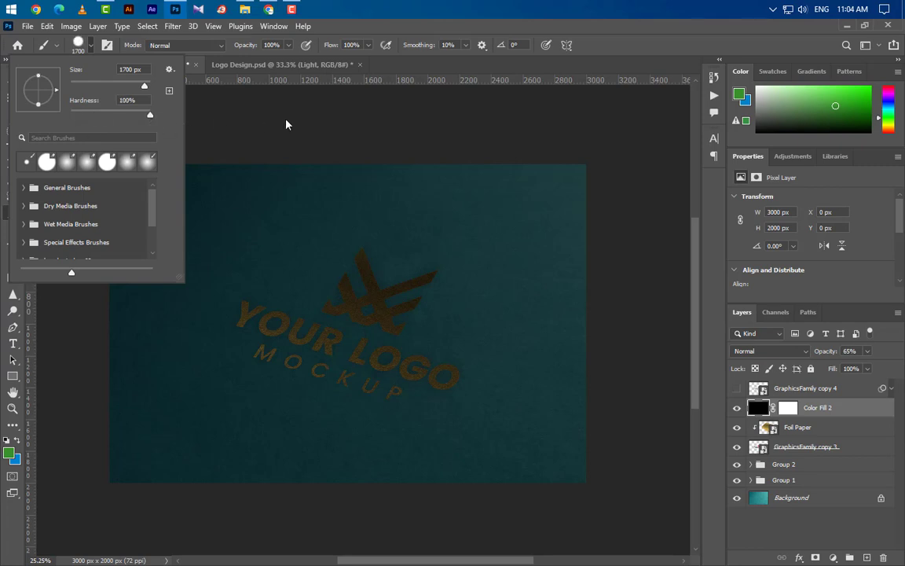
{"action": "left_click", "coordinate": [645, 6]}
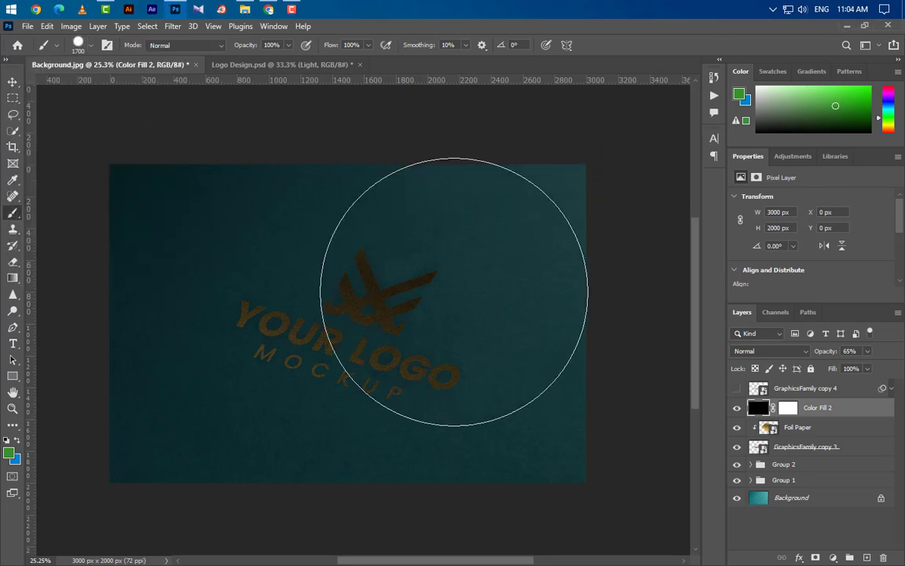
{"action": "key", "text": "bracketright"}
{"action": "key", "text": "bracketright"}
{"action": "key", "text": "bracketright"}
{"action": "key", "text": "bracketright"}
{"action": "key", "text": "bracketright"}
- Set the foreground color to white and paint one large dab over the upper-right part of the black layer
{"action": "left_click", "coordinate": [9, 452]}
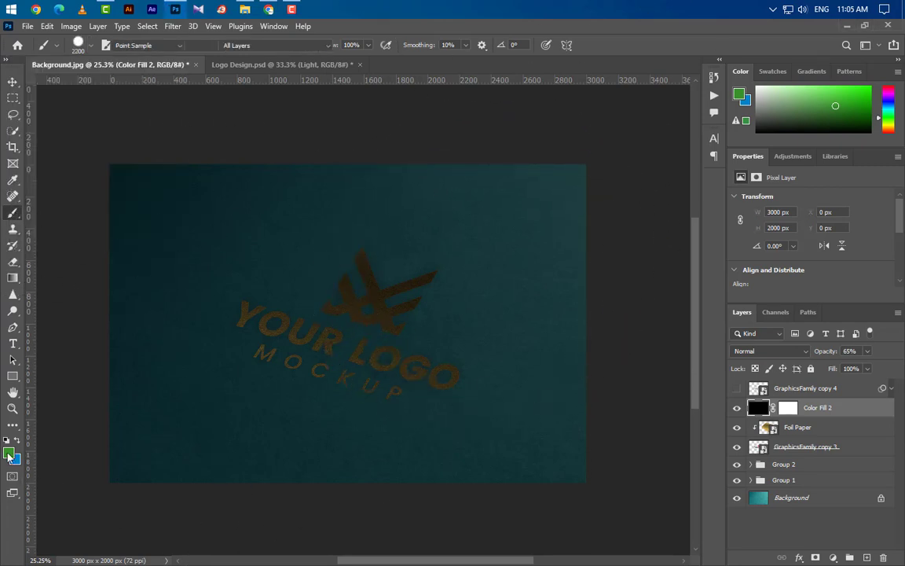
{"action": "left_click_drag", "start_coordinate": [578, 330], "coordinate": [502, 221]}
{"action": "left_click", "coordinate": [832, 293]}
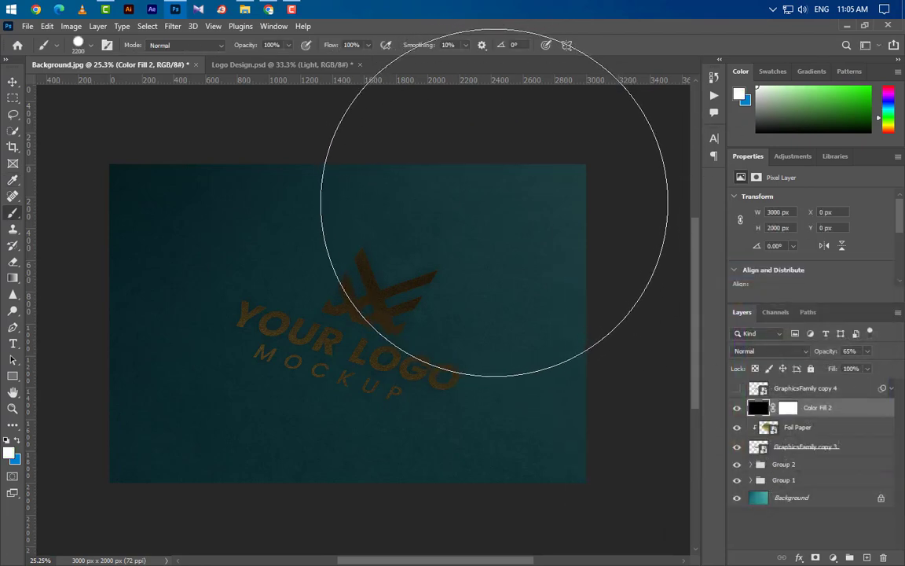
{"action": "left_click", "coordinate": [499, 214]}
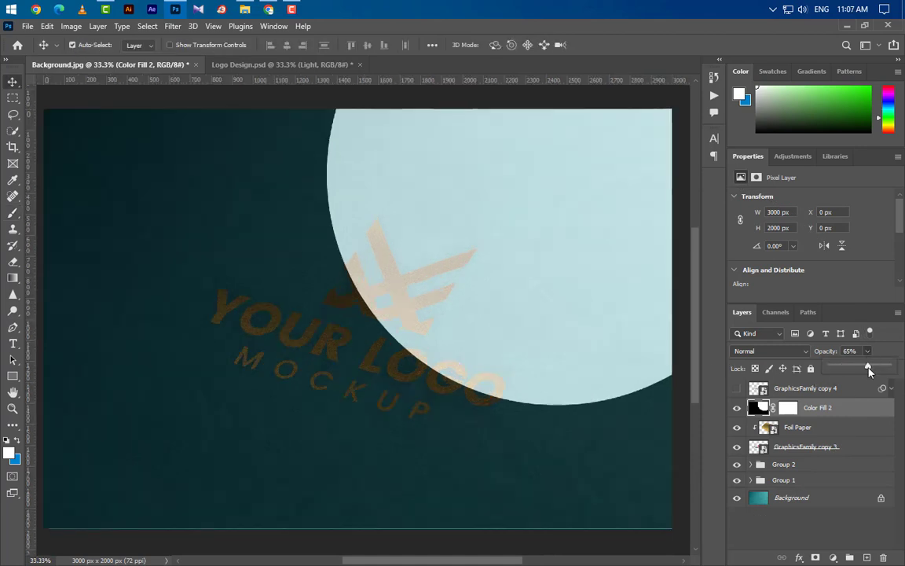
- Convert the Color Fill 2 layer to a smart object at 100% opacity and clip it to the logo layer
{"action": "left_click_drag", "start_coordinate": [869, 369], "coordinate": [889, 367]}
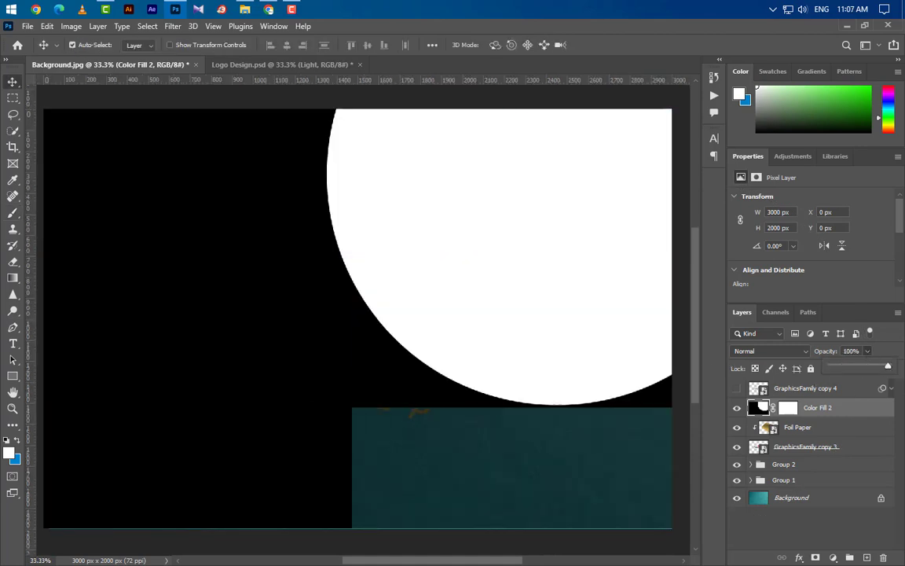
{"action": "right_click", "coordinate": [864, 408]}
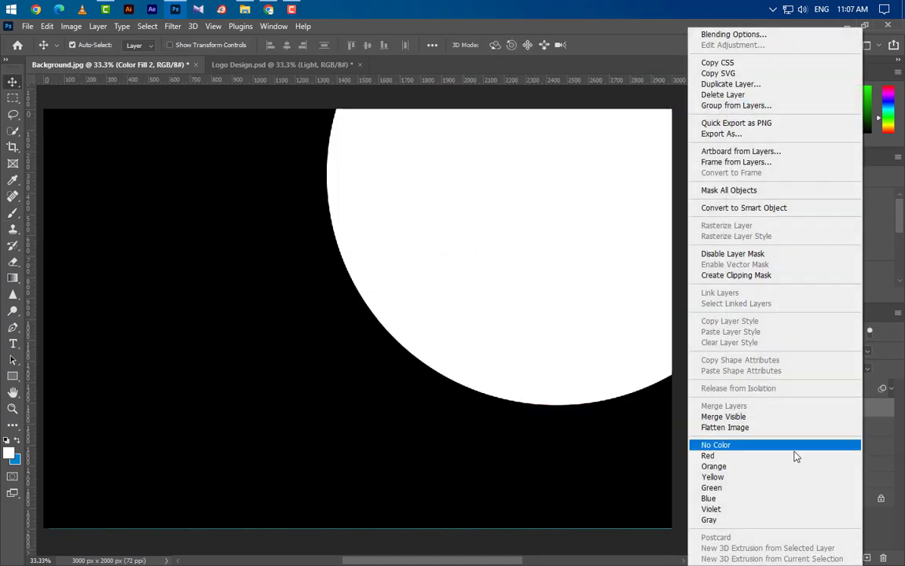
{"action": "left_click", "coordinate": [760, 210]}
{"action": "right_click", "coordinate": [849, 410]}
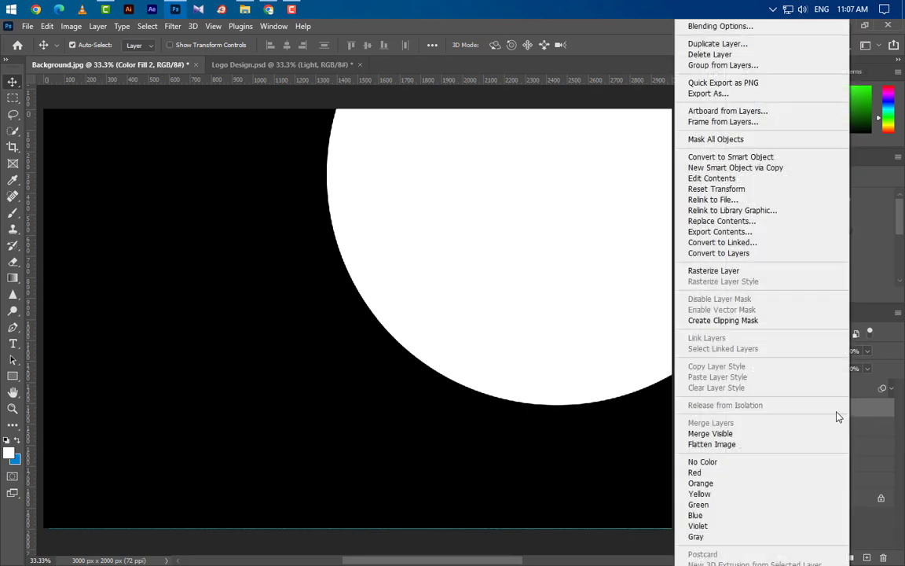
{"action": "left_click", "coordinate": [754, 321]}
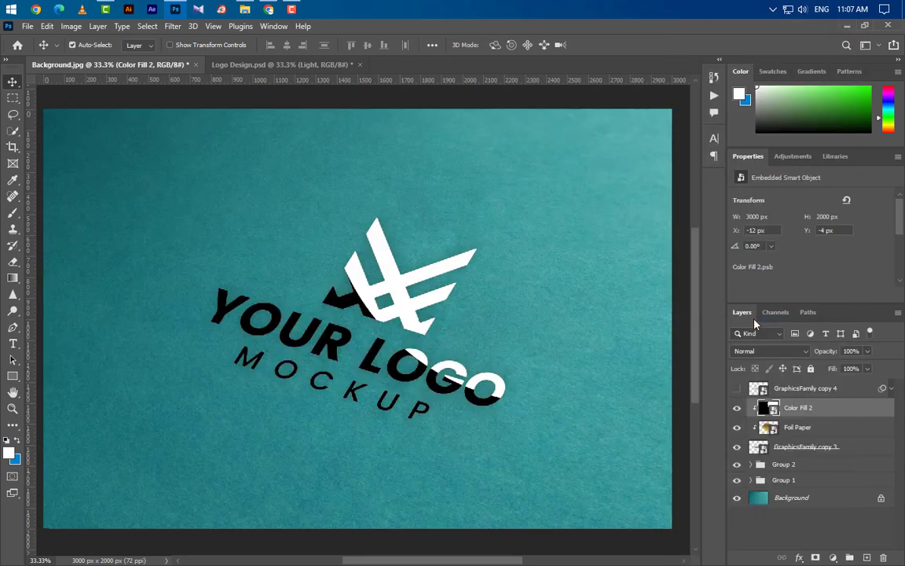
- Set the Color Fill 2 layer's blend mode to Linear Dodge (Add) and its fill to 36%
{"action": "left_click", "coordinate": [781, 355]}
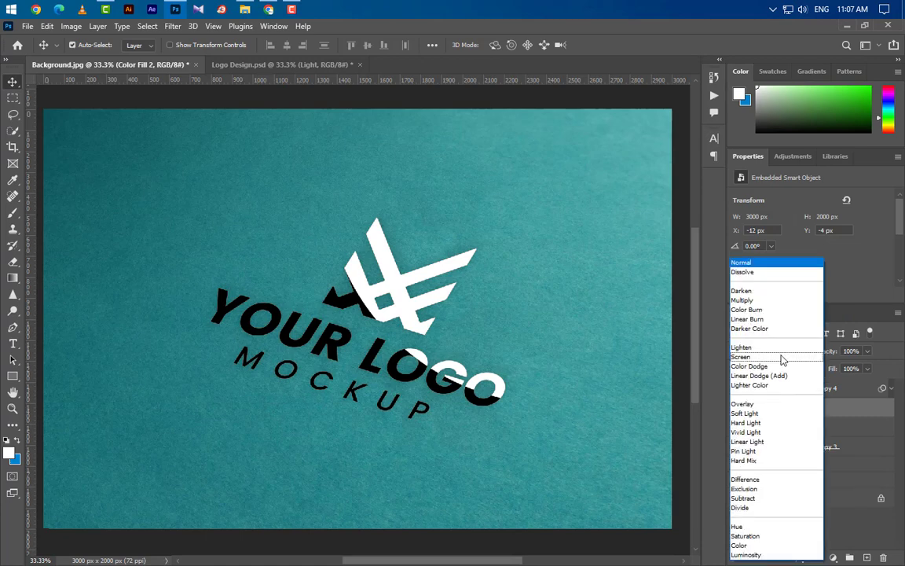
{"action": "left_click", "coordinate": [775, 376]}
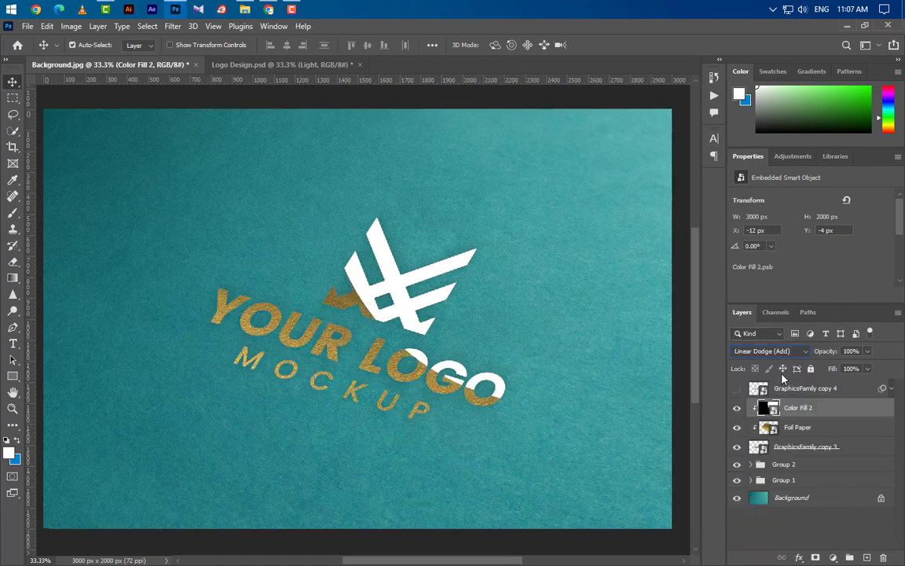
{"action": "left_click", "coordinate": [854, 368]}
{"action": "type", "text": "36"}
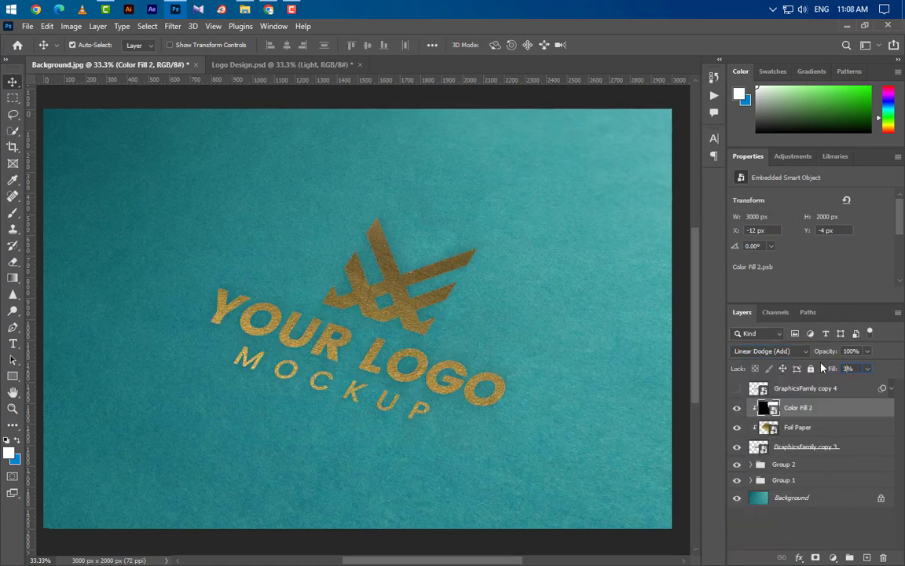
- Apply a Gaussian Blur with a 0.5-pixel radius to the Color Fill 2 layer
{"action": "left_click", "coordinate": [172, 26]}
{"action": "mouse_move", "coordinate": [271, 191]}
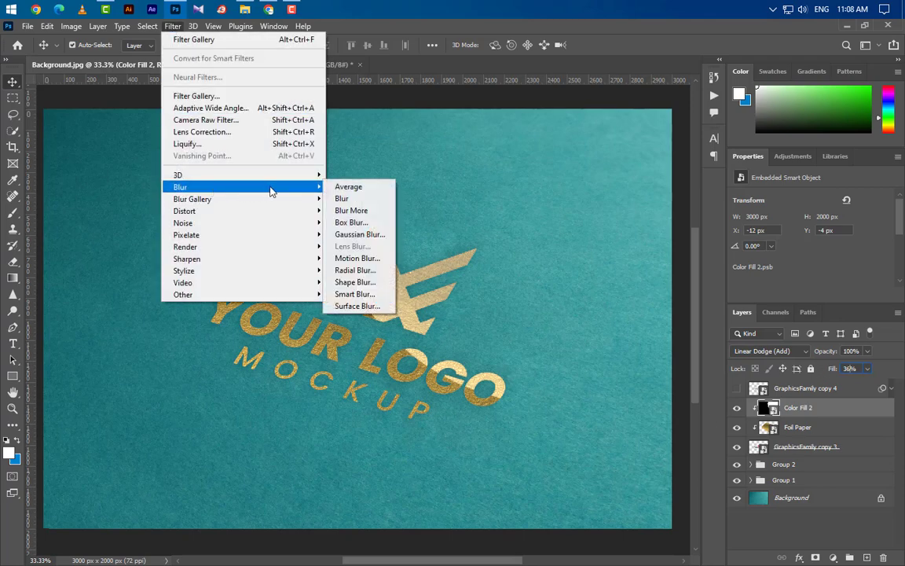
{"action": "left_click", "coordinate": [357, 234]}
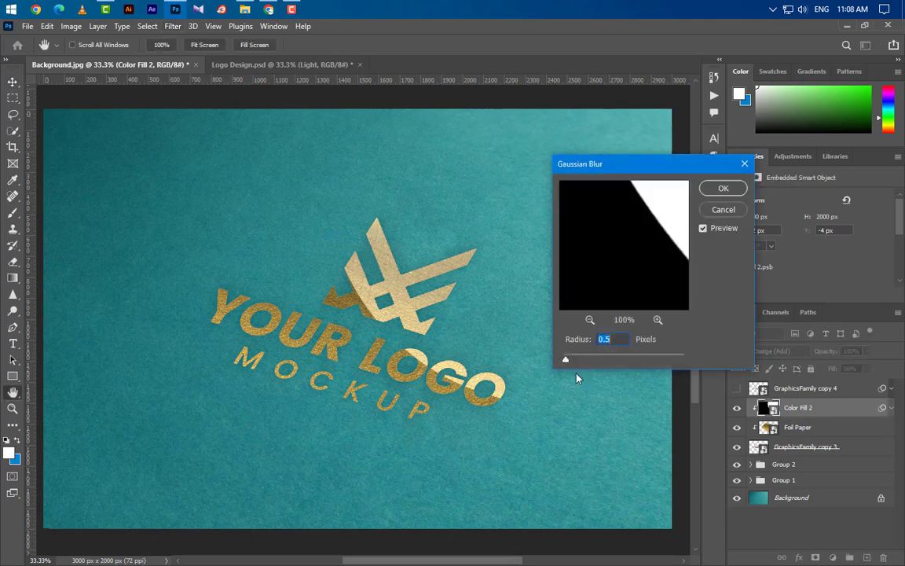
{"action": "left_click", "coordinate": [713, 191]}
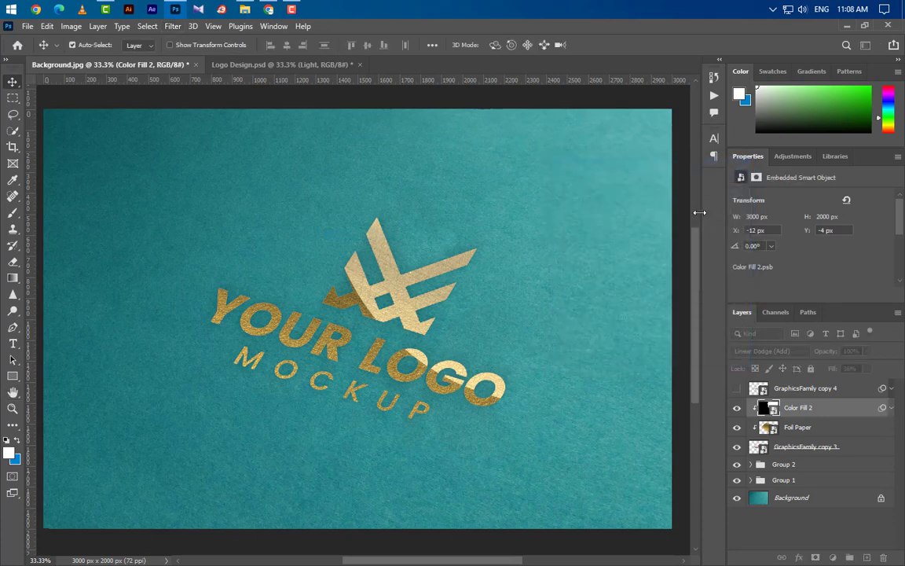
- Apply a Glass filter from the Filter Gallery to Color Fill 2 with distortion 20, smoothness 2, Frosted texture and 200% scaling
{"action": "left_click", "coordinate": [172, 27]}
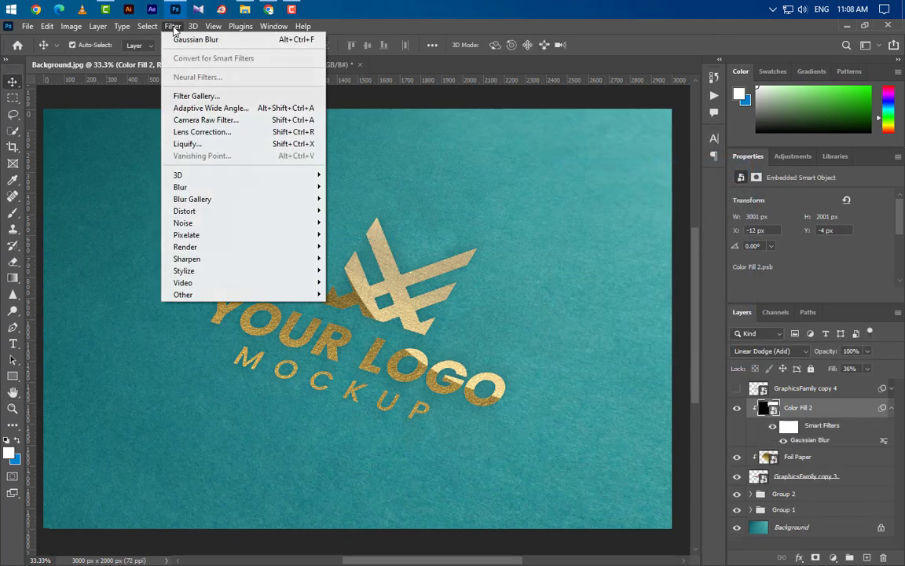
{"action": "left_click", "coordinate": [198, 96]}
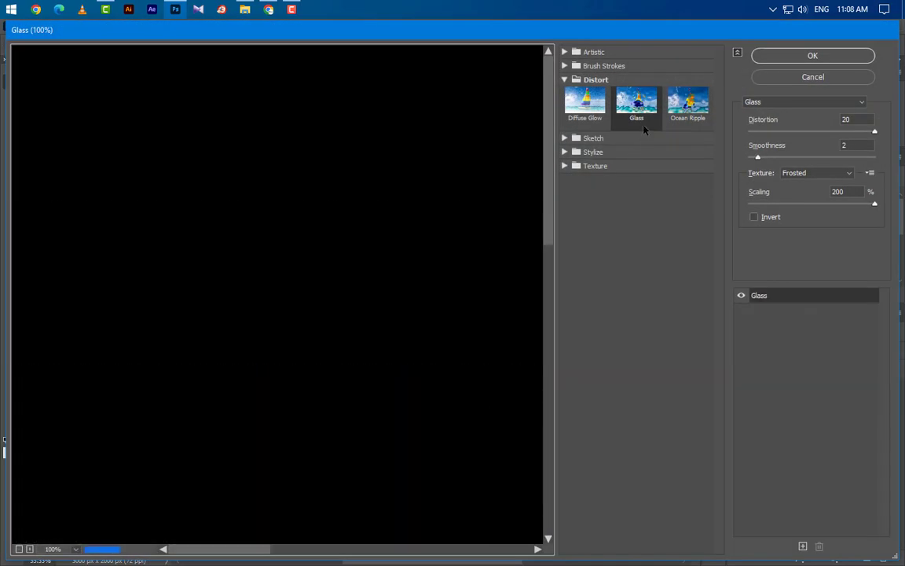
{"action": "left_click", "coordinate": [639, 105]}
{"action": "left_click_drag", "start_coordinate": [856, 119], "coordinate": [840, 125]}
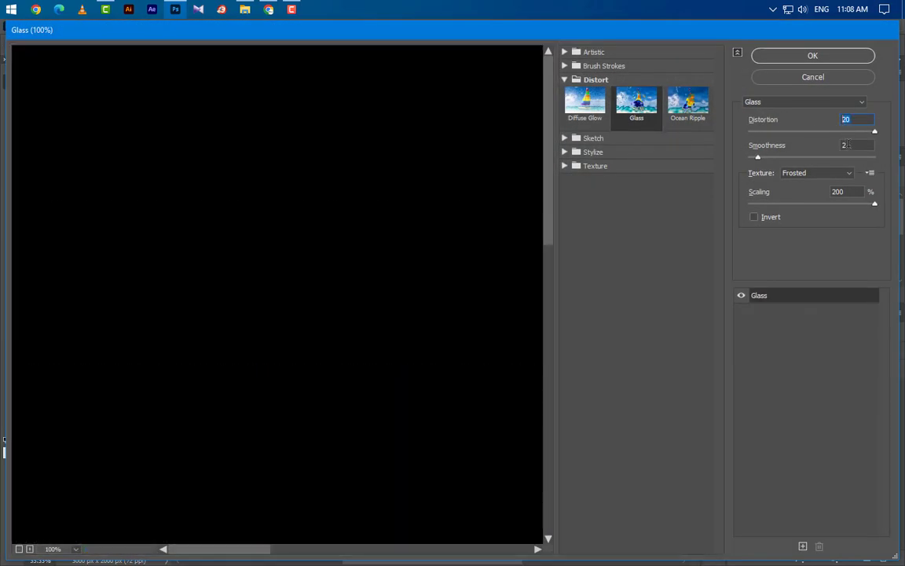
{"action": "double_click", "coordinate": [845, 191]}
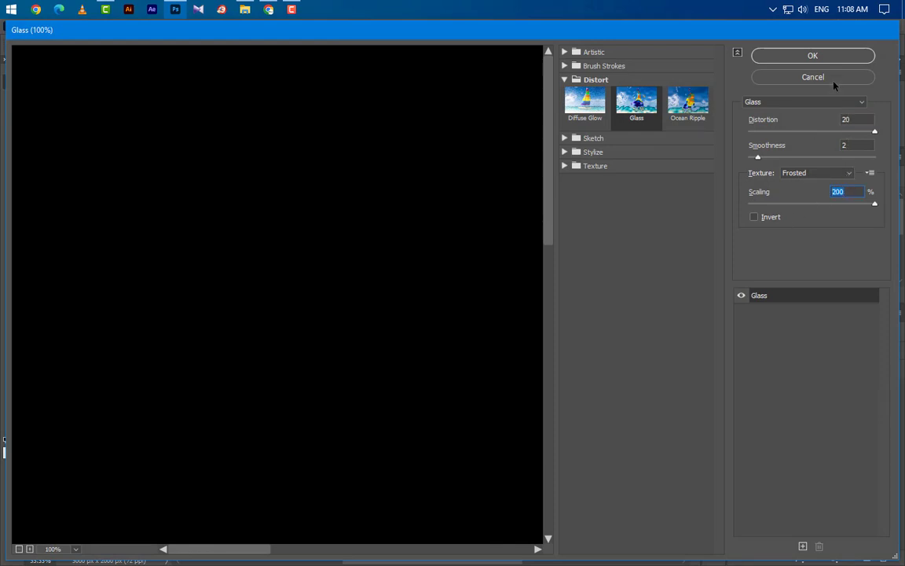
{"action": "left_click", "coordinate": [833, 55]}
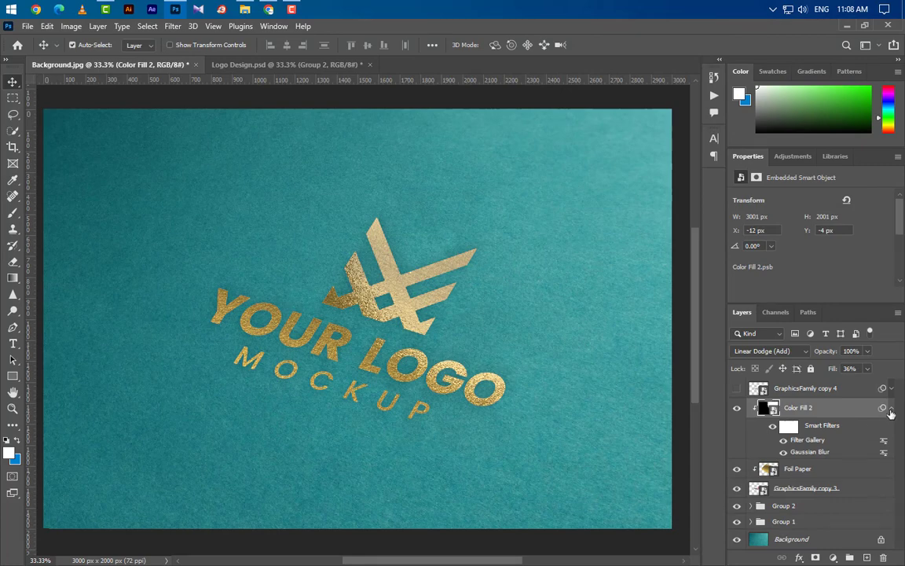
- Group the Color Fill 2, Foil Paper and GraphicsFamily copy 3 layers together
{"action": "left_click", "coordinate": [890, 408]}
{"action": "left_click", "coordinate": [817, 432], "text": "shift"}
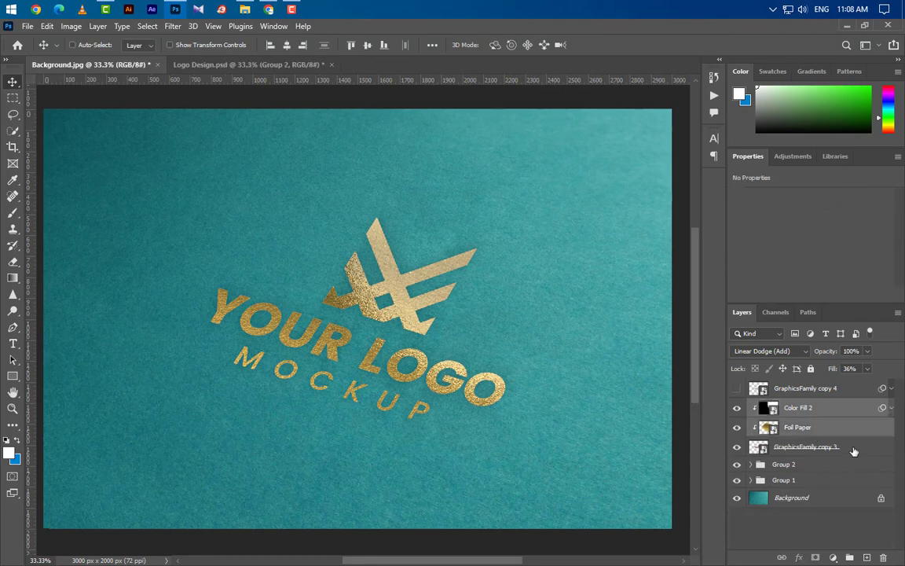
{"action": "left_click", "coordinate": [855, 450], "text": "ctrl"}
{"action": "key", "text": "ctrl+g"}
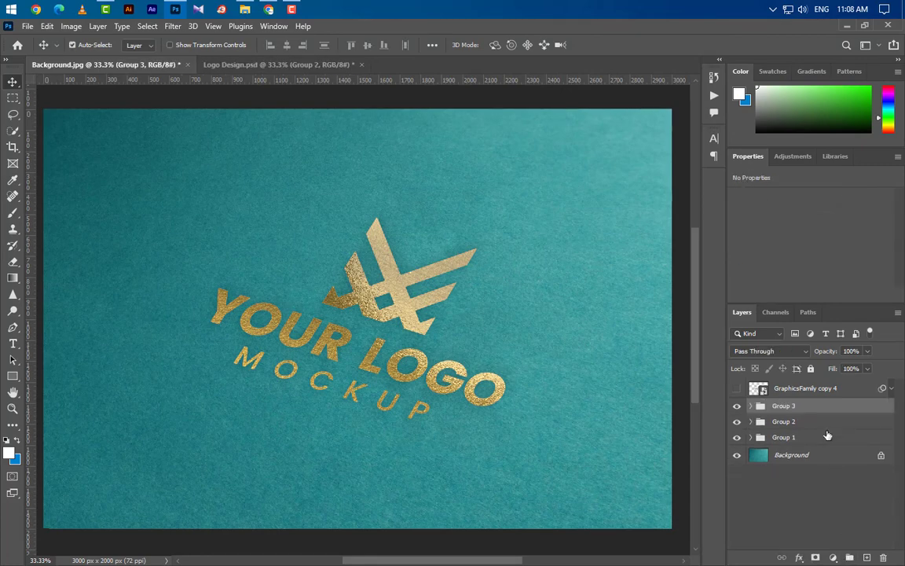
- Show the GraphicsFamily copy 4 layer and turn off its High Pass smart filter
{"action": "left_click", "coordinate": [758, 388]}
{"action": "left_click", "coordinate": [736, 389]}
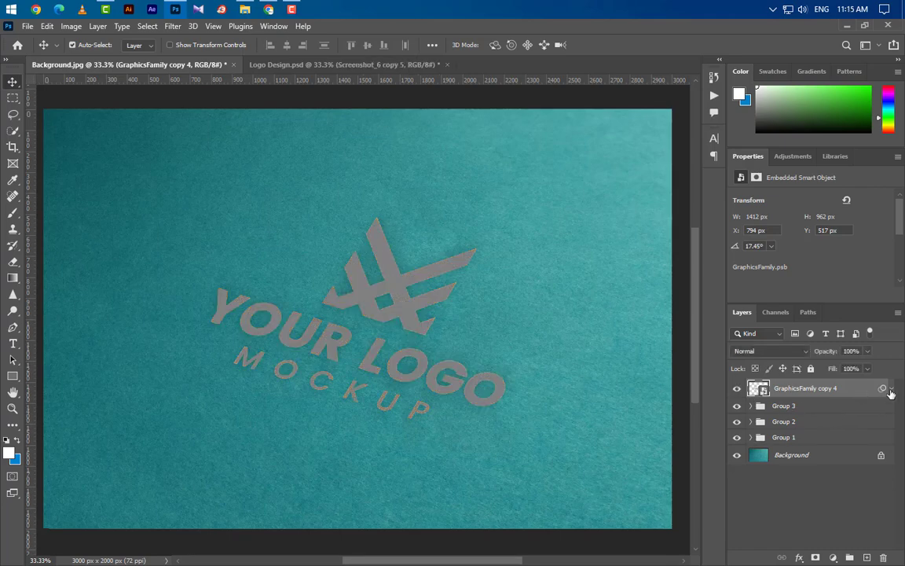
{"action": "left_click", "coordinate": [891, 388]}
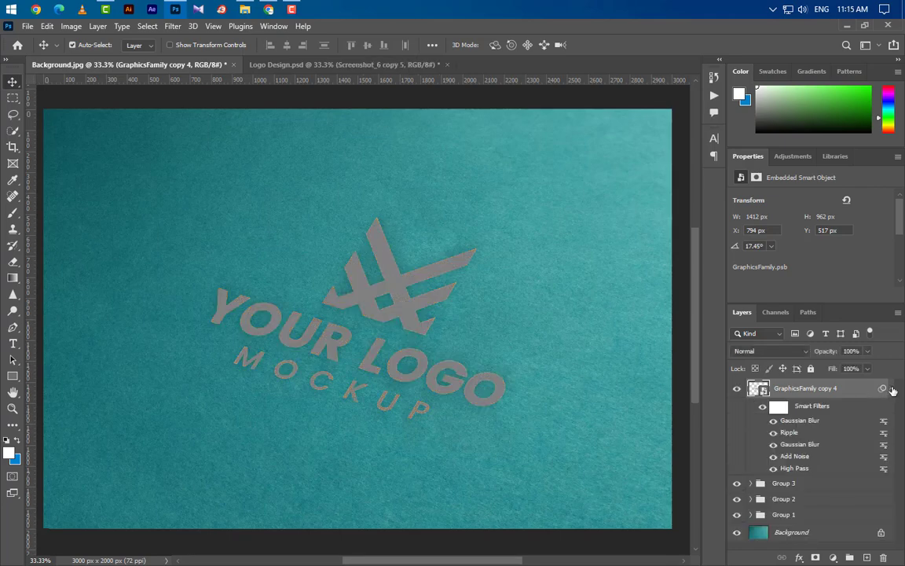
{"action": "left_click", "coordinate": [775, 468]}
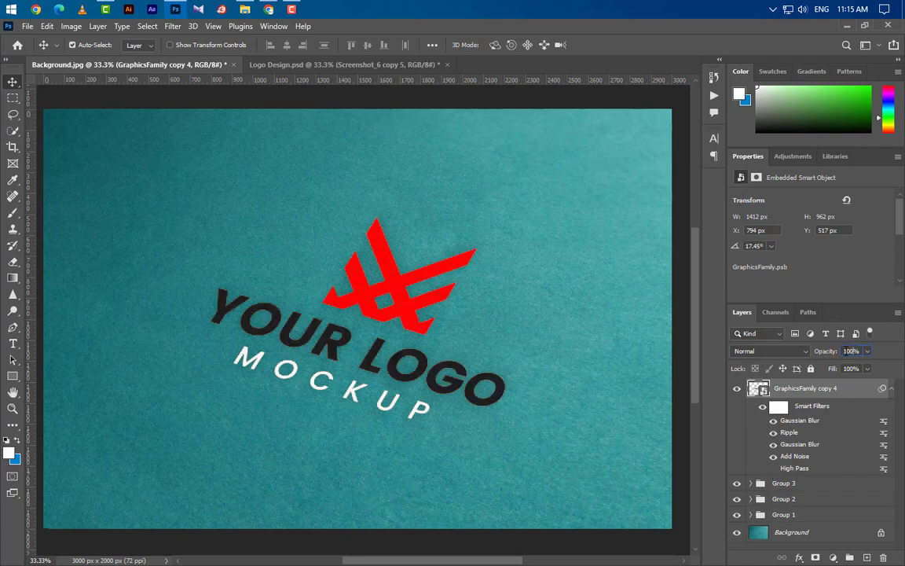
- Set the GraphicsFamily copy 4 layer's opacity to 30% and its fill to 0%
{"action": "left_click", "coordinate": [846, 350]}
{"action": "type", "text": "30"}
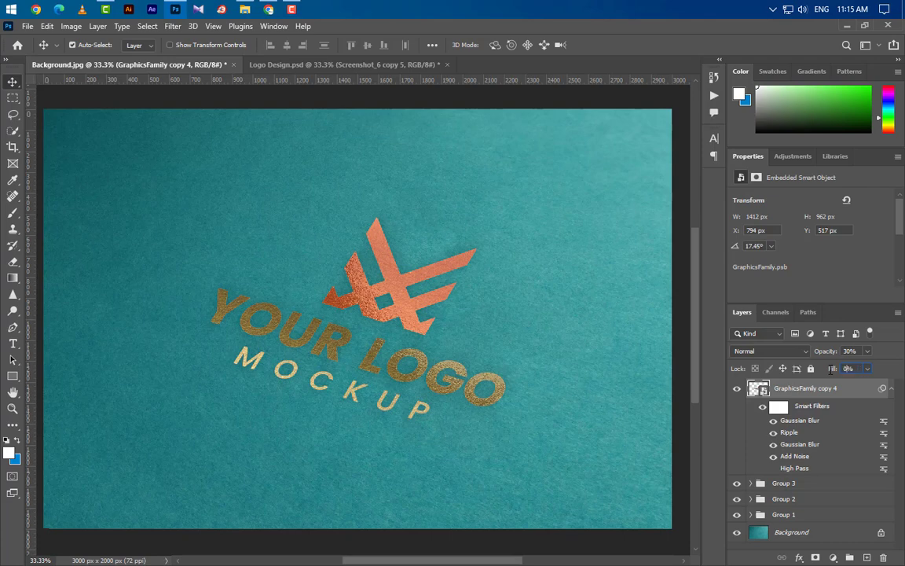
{"action": "left_click", "coordinate": [850, 394]}
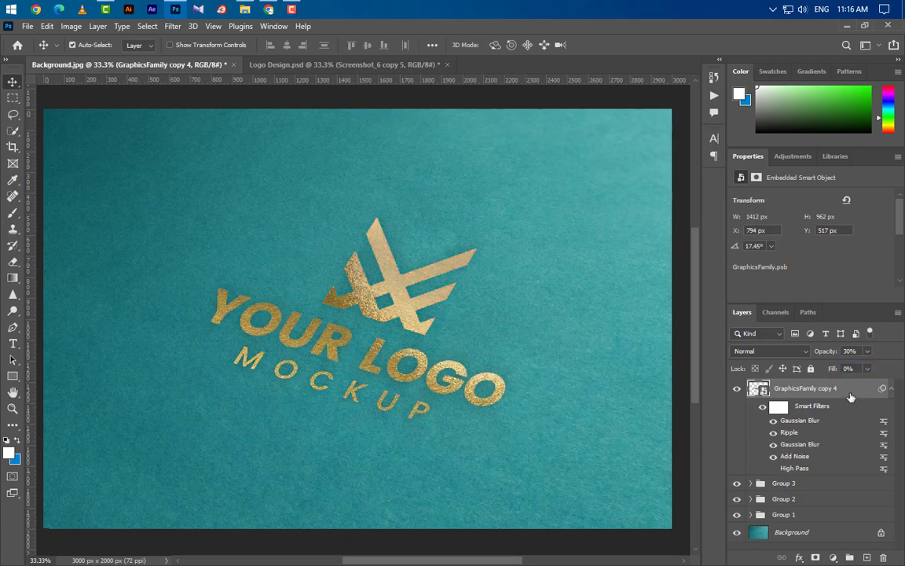
- Add a Gradient Overlay to GraphicsFamily copy 4 with Color Dodge blending at 17% opacity
{"action": "right_click", "coordinate": [851, 396]}
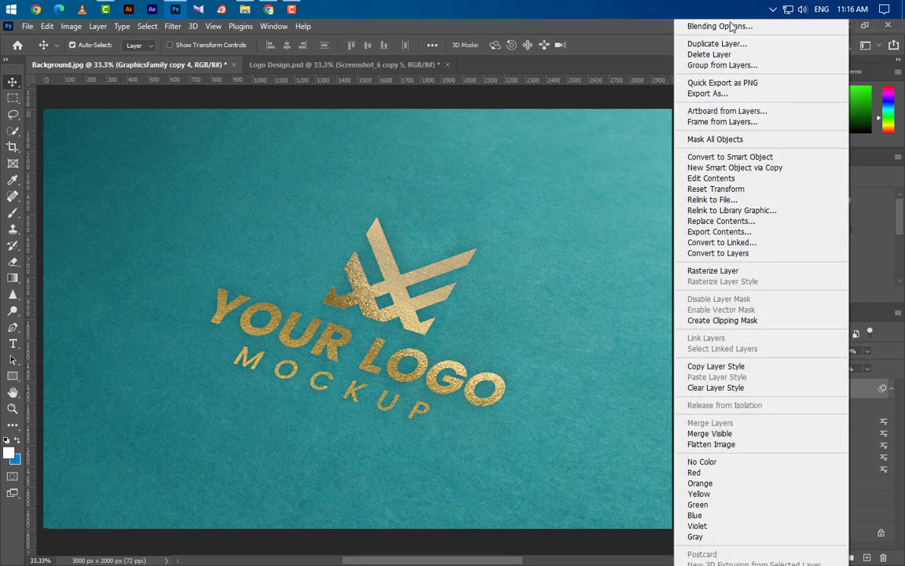
{"action": "left_click", "coordinate": [732, 26]}
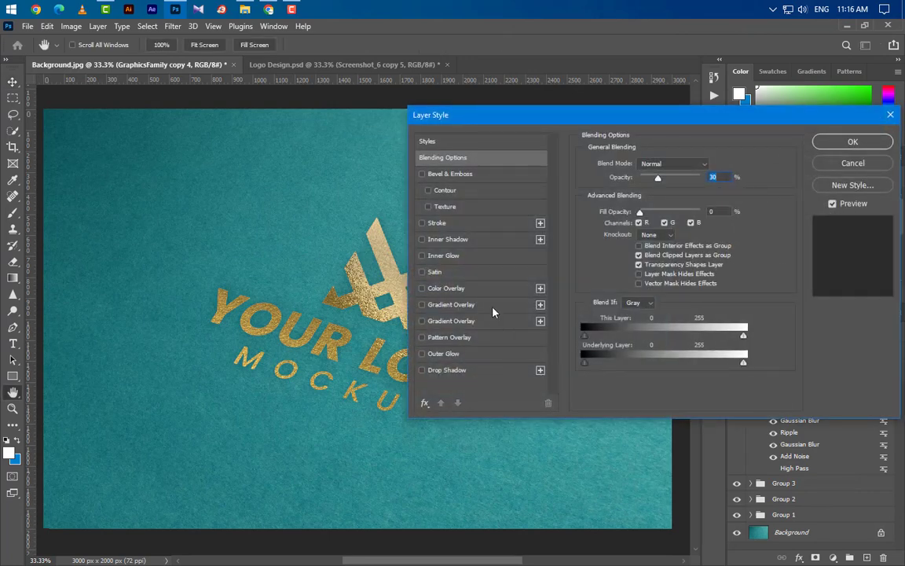
{"action": "left_click", "coordinate": [493, 311]}
{"action": "left_click", "coordinate": [683, 165]}
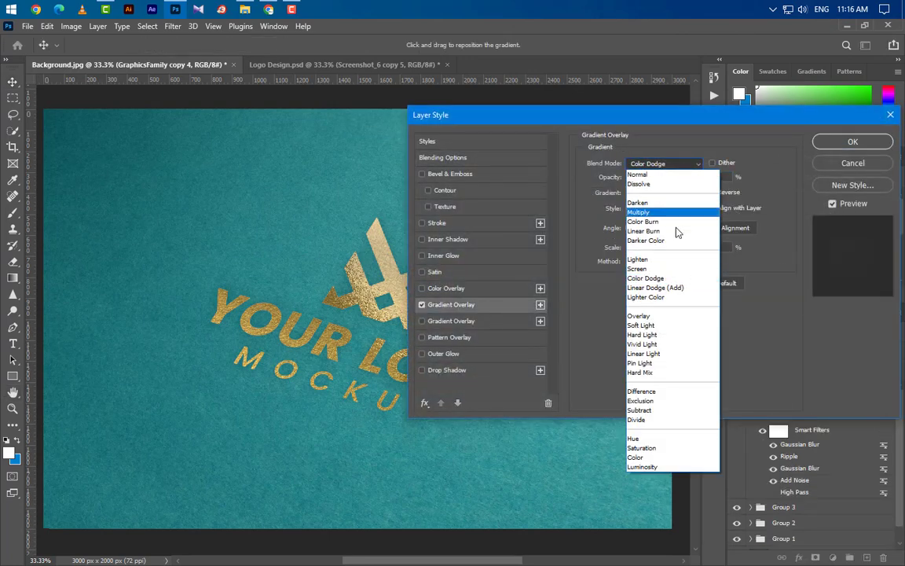
{"action": "left_click", "coordinate": [672, 278]}
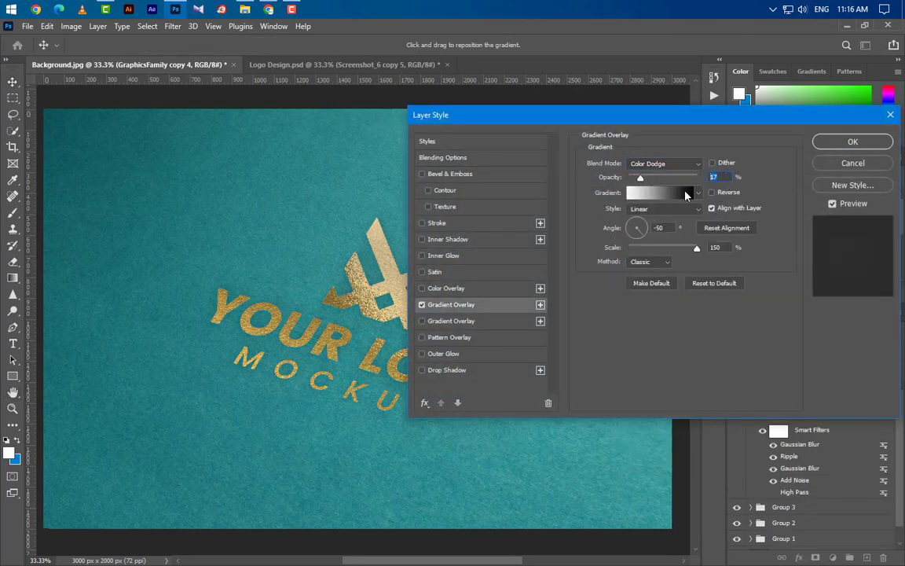
- Run the Color Dodge overlay's linear gradient from f7f7f6 to 000000 at a -50° angle and 150% scale
{"action": "left_click", "coordinate": [681, 192]}
{"action": "left_click", "coordinate": [627, 342]}
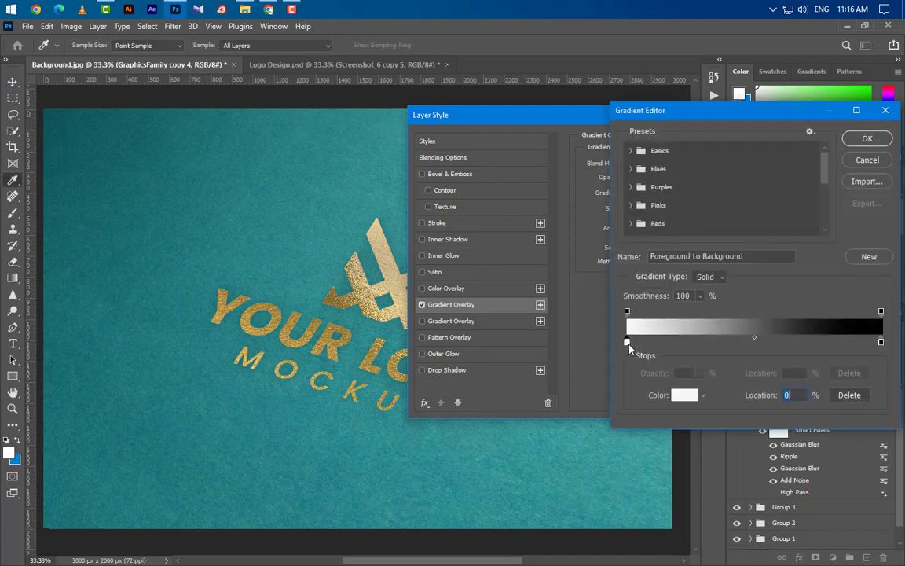
{"action": "double_click", "coordinate": [627, 343]}
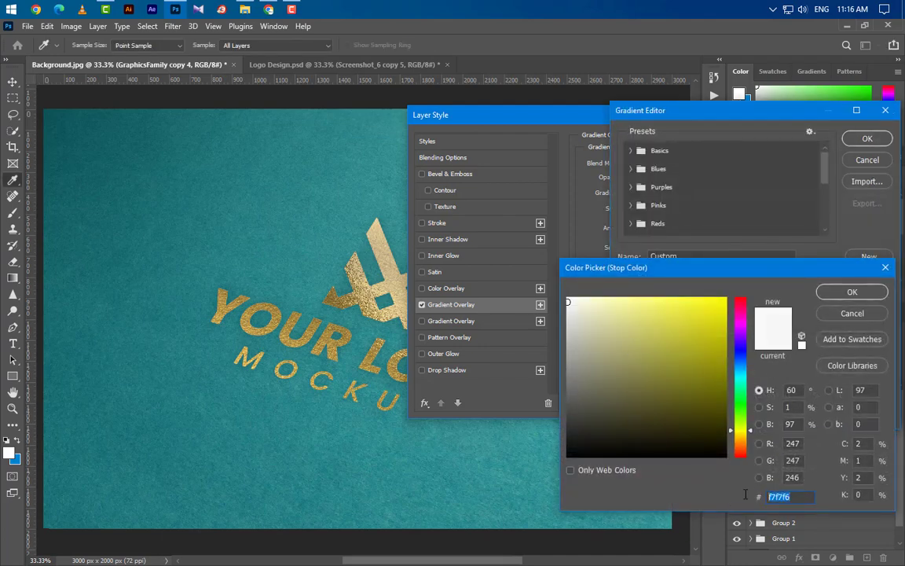
{"action": "left_click", "coordinate": [852, 292]}
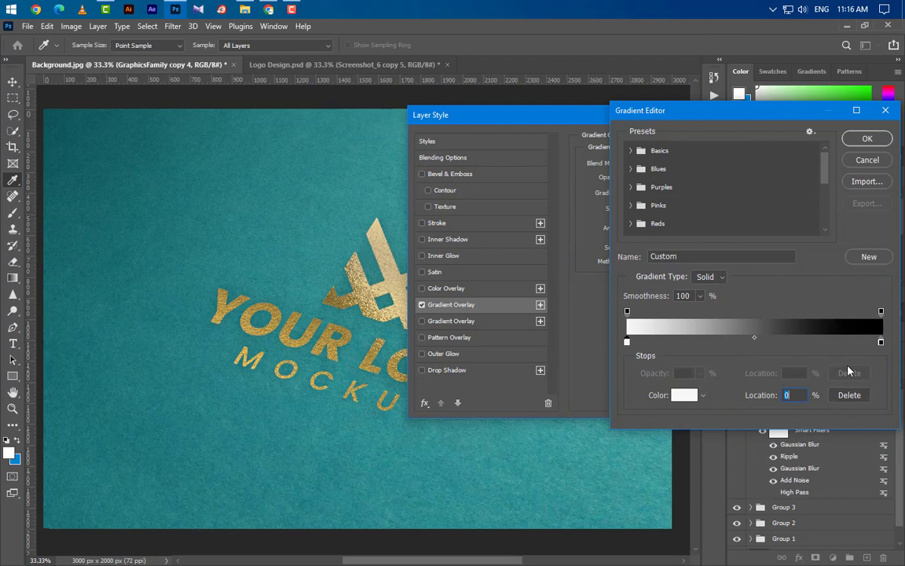
{"action": "left_click", "coordinate": [881, 343]}
{"action": "double_click", "coordinate": [881, 343]}
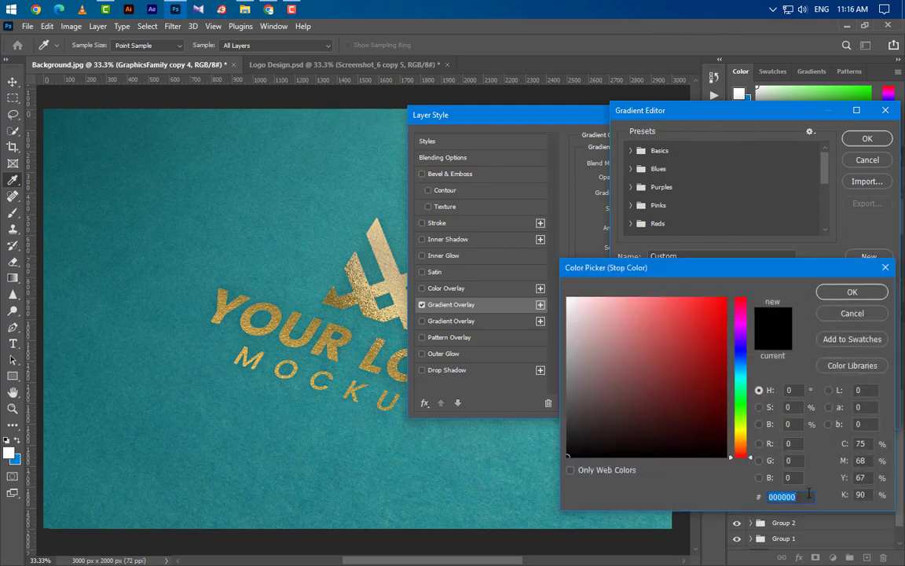
{"action": "left_click", "coordinate": [878, 298]}
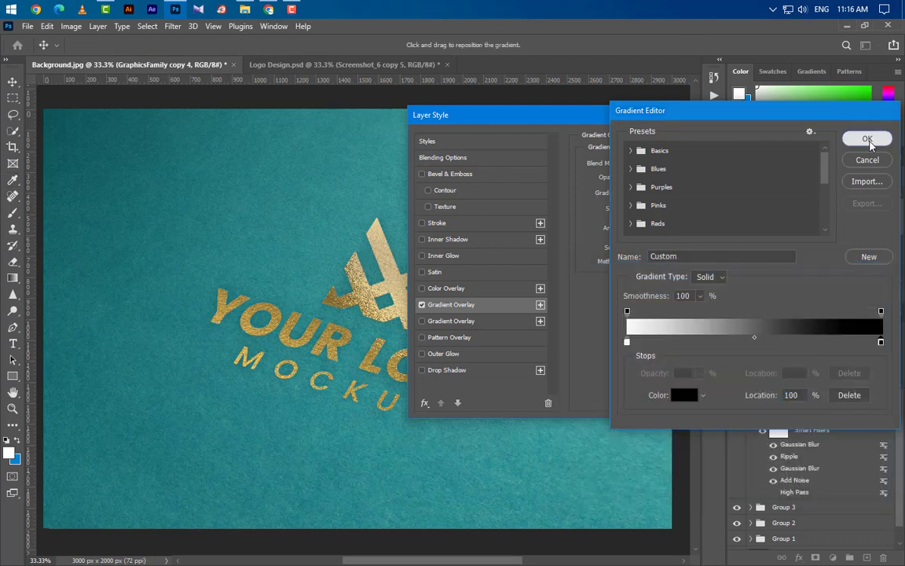
{"action": "left_click", "coordinate": [868, 139]}
{"action": "key", "text": "Tab"}
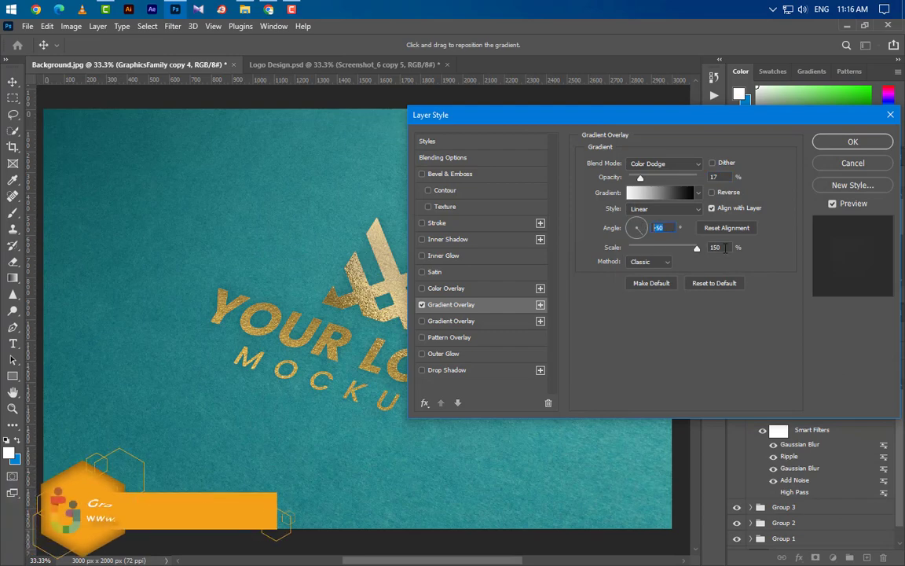
{"action": "key", "text": "Tab"}
- Enable a second Gradient Overlay on the layer with Soft Light blending at 100% opacity
{"action": "left_click", "coordinate": [492, 326]}
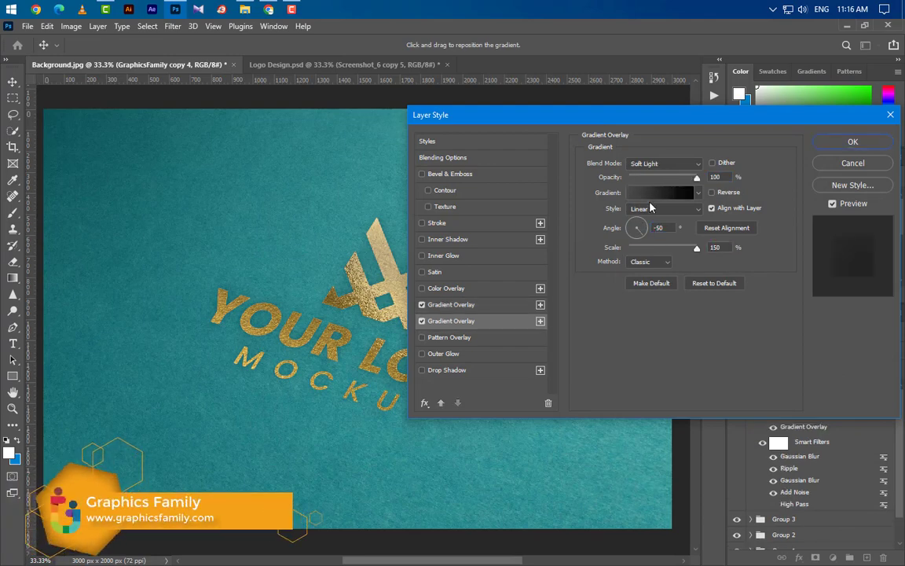
{"action": "left_click", "coordinate": [666, 164]}
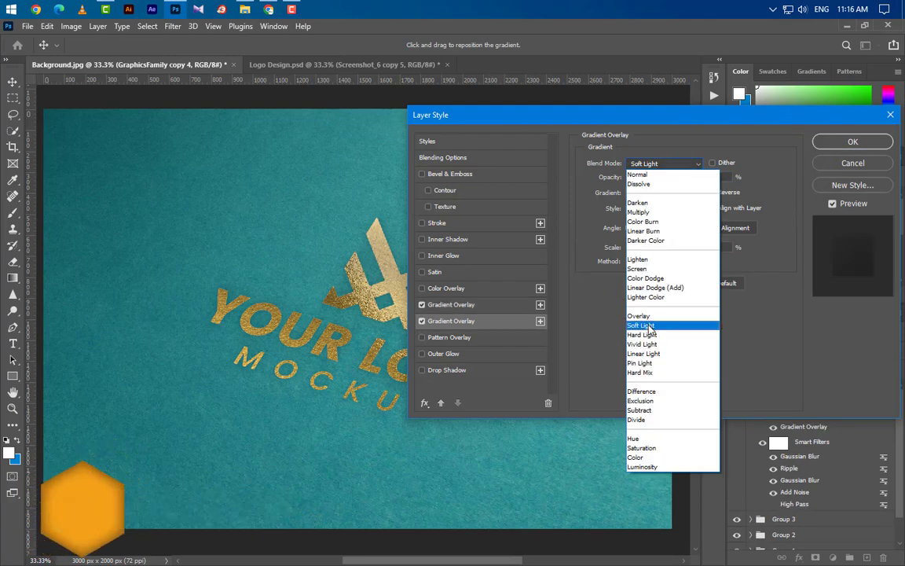
{"action": "left_click", "coordinate": [645, 324]}
- Run the Soft Light overlay's linear gradient from 4a4a4a to 000000 at -50° and 150% scale, and apply the layer style
{"action": "left_click", "coordinate": [677, 193]}
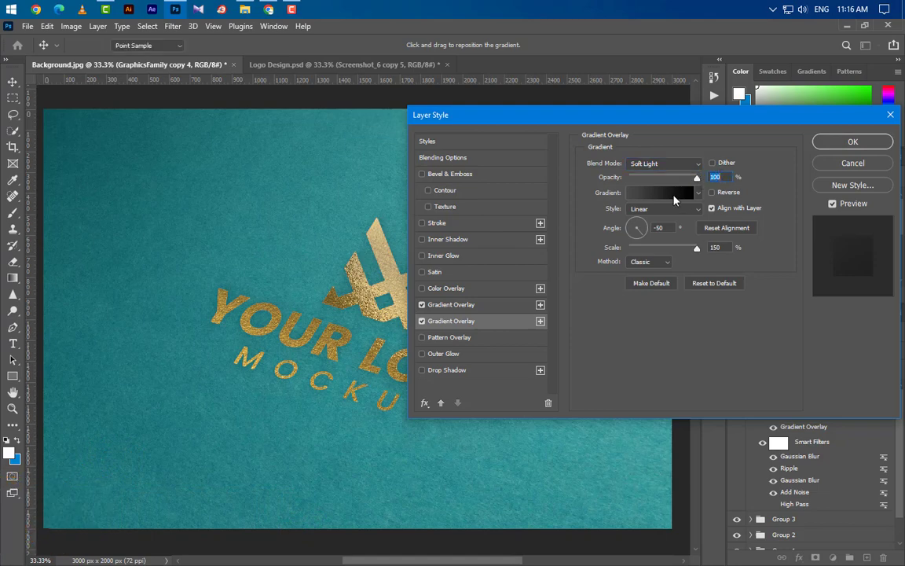
{"action": "double_click", "coordinate": [627, 343]}
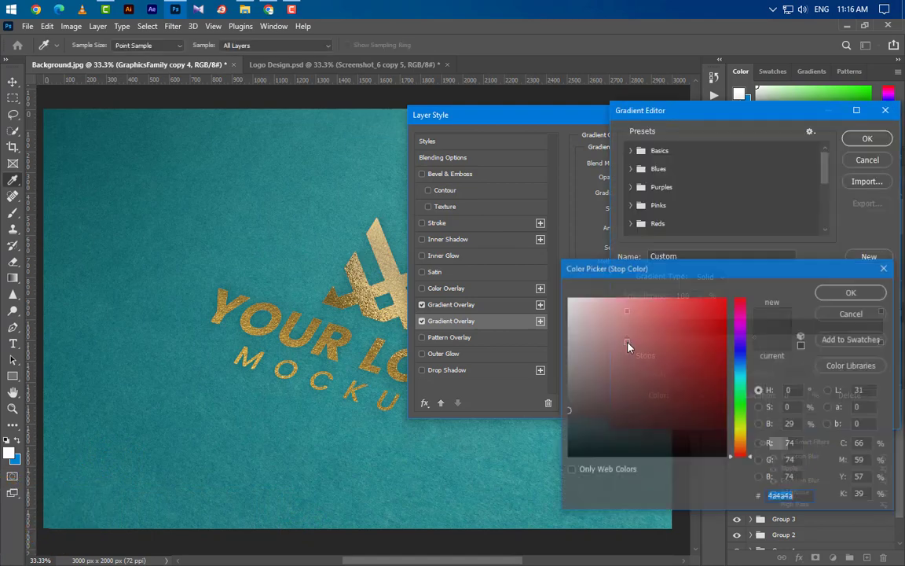
{"action": "left_click", "coordinate": [837, 311]}
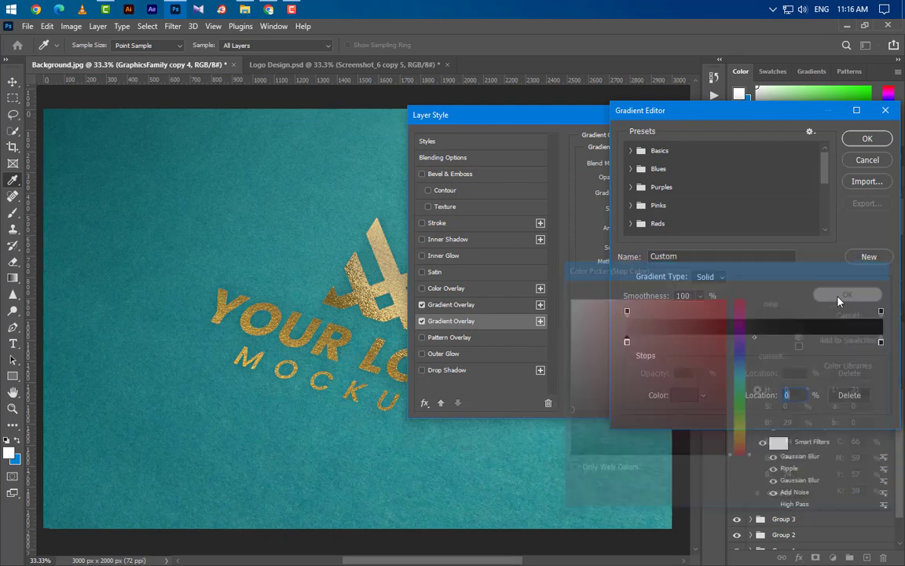
{"action": "double_click", "coordinate": [881, 344]}
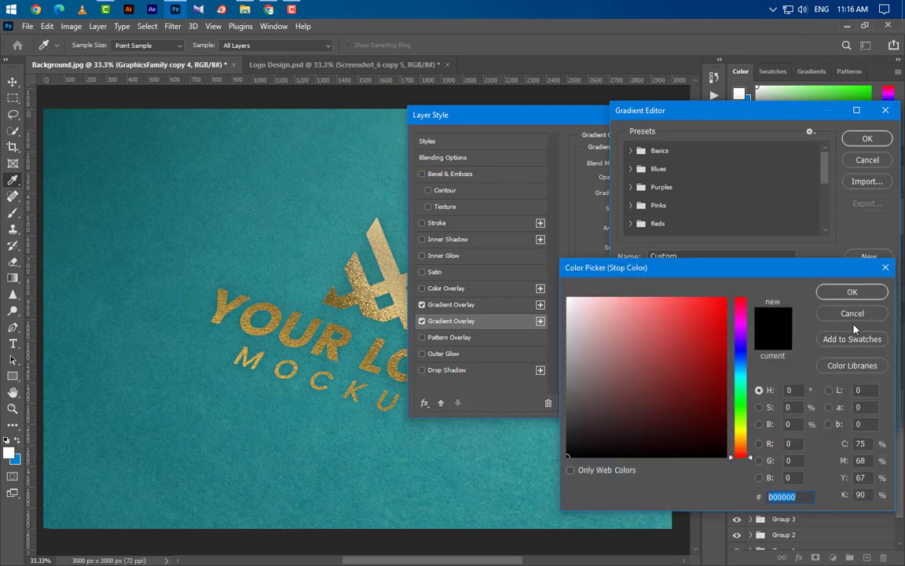
{"action": "left_click", "coordinate": [852, 291]}
{"action": "left_click", "coordinate": [865, 139]}
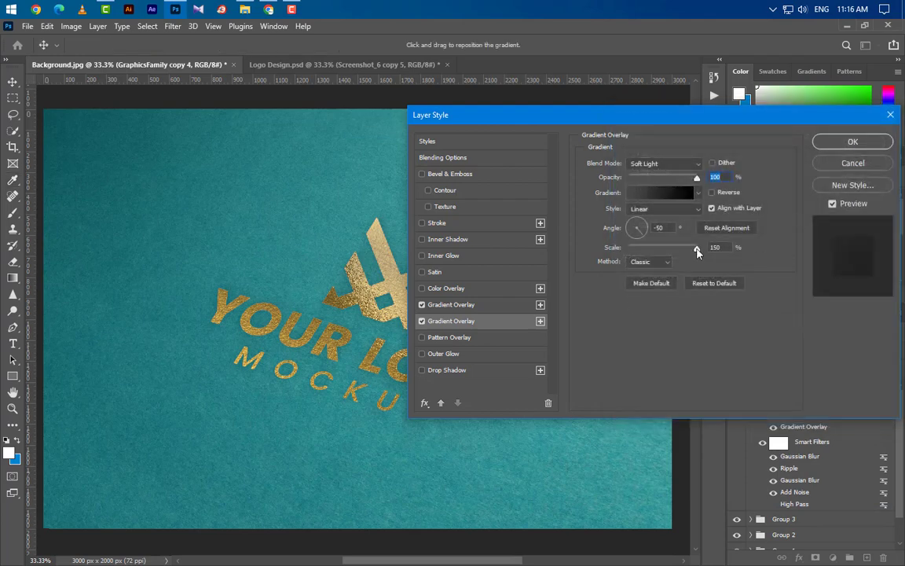
{"action": "key", "text": "Tab"}
{"action": "left_click", "coordinate": [856, 142]}
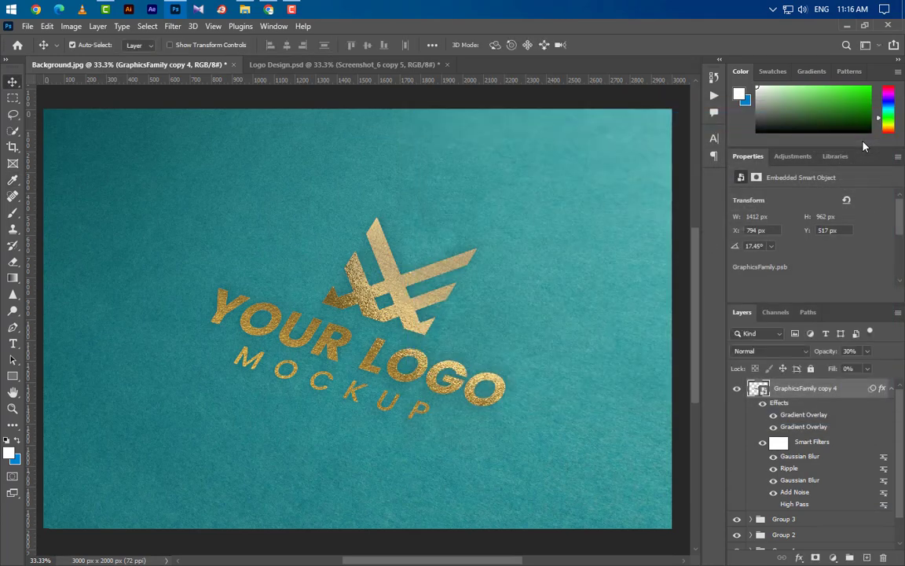
- Duplicate the GraphicsFamily copy 4 layer within the same document
{"action": "left_click", "coordinate": [892, 389]}
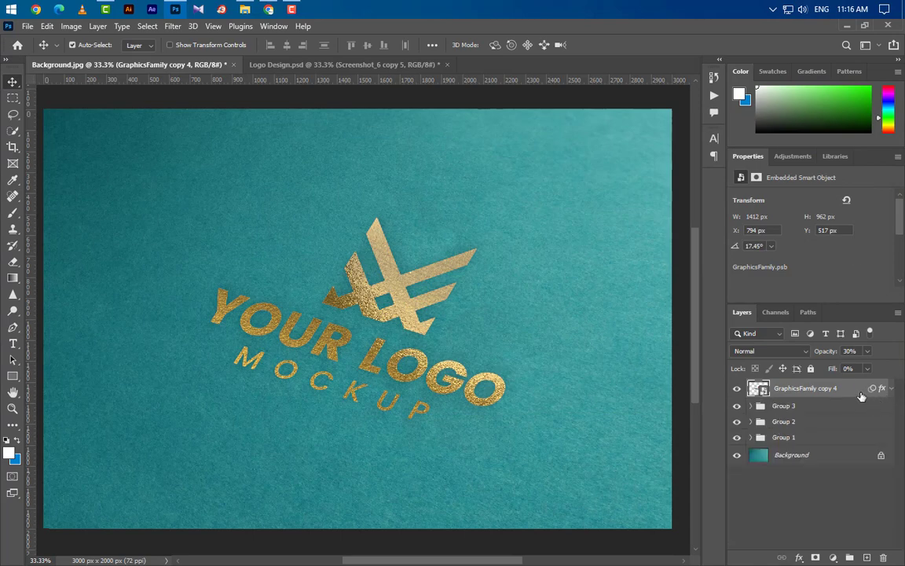
{"action": "right_click", "coordinate": [859, 391]}
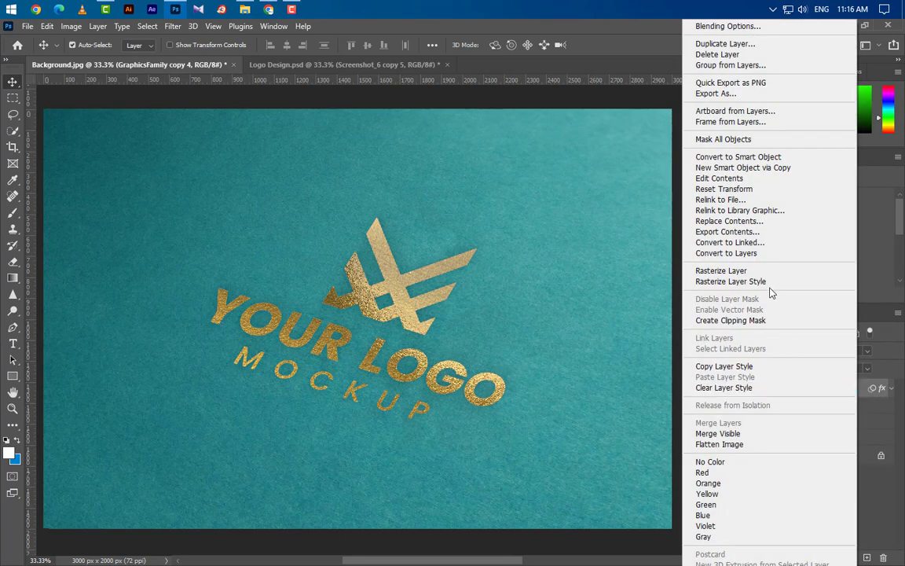
{"action": "left_click", "coordinate": [743, 44]}
{"action": "left_click", "coordinate": [550, 171]}
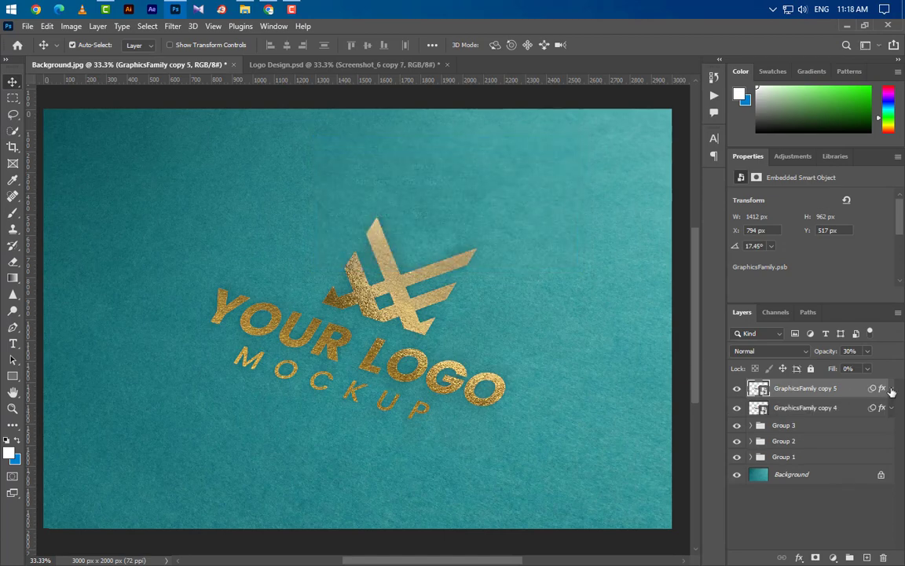
- Set the GraphicsFamily copy 5 layer's opacity to 100% and expand its list of effects and smart filters
{"action": "left_click", "coordinate": [867, 351]}
{"action": "left_click_drag", "start_coordinate": [856, 367], "coordinate": [898, 392]}
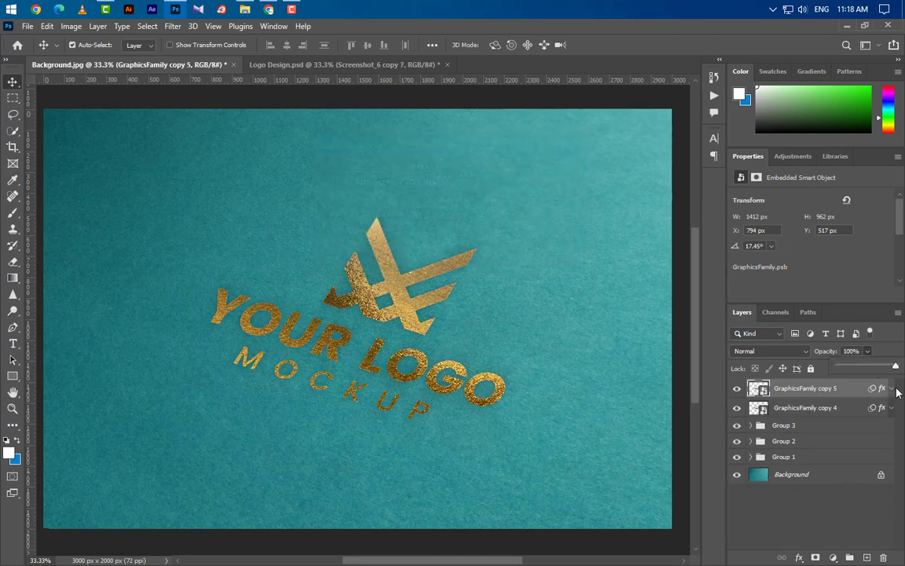
{"action": "left_click", "coordinate": [892, 389]}
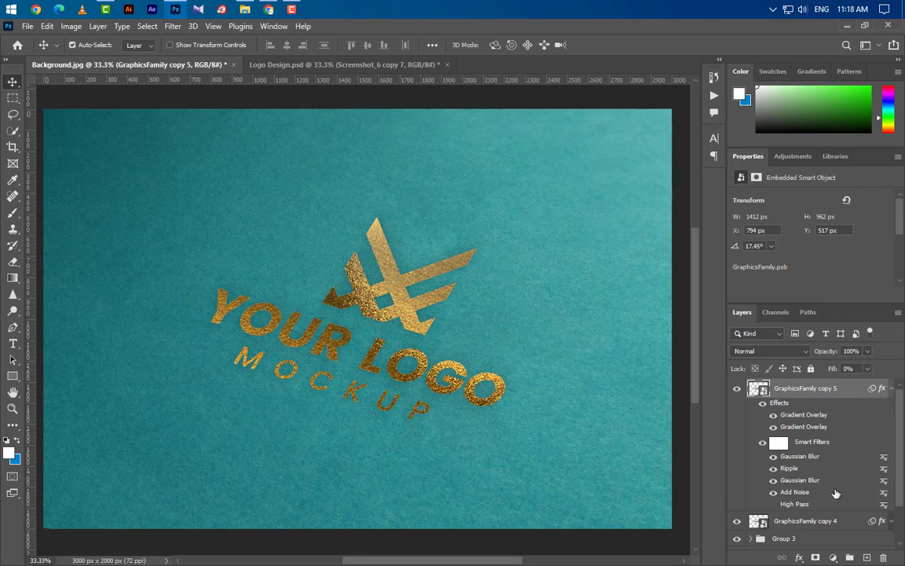
- On GraphicsFamily copy 5, turn off the upper Gaussian Blur filter, turn on High Pass, and delete one of the two Gradient Overlay effects
{"action": "left_click", "coordinate": [773, 458]}
{"action": "left_click_drag", "start_coordinate": [818, 426], "coordinate": [883, 558]}
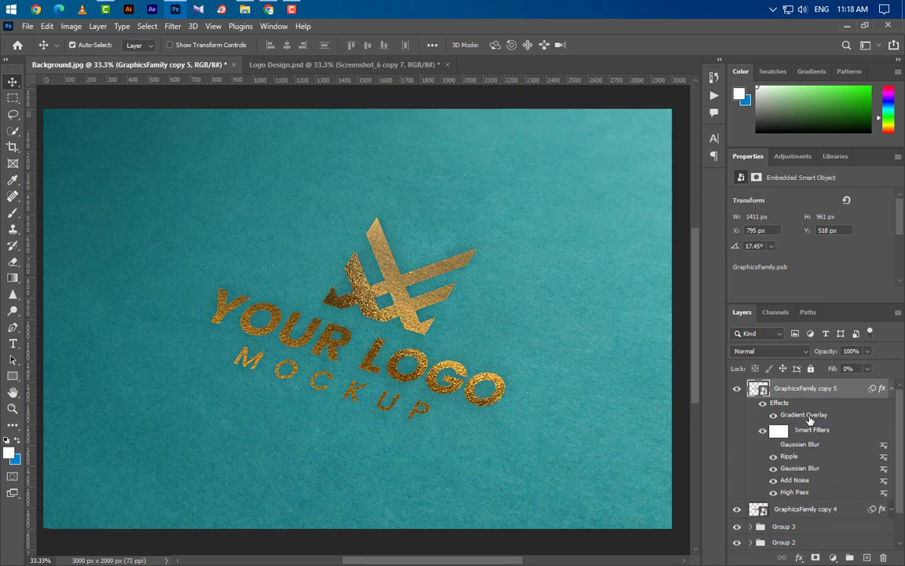
- Set the remaining Gradient Overlay to Linear Dodge (Add) blending with Dither enabled and 10% opacity
{"action": "double_click", "coordinate": [809, 420]}
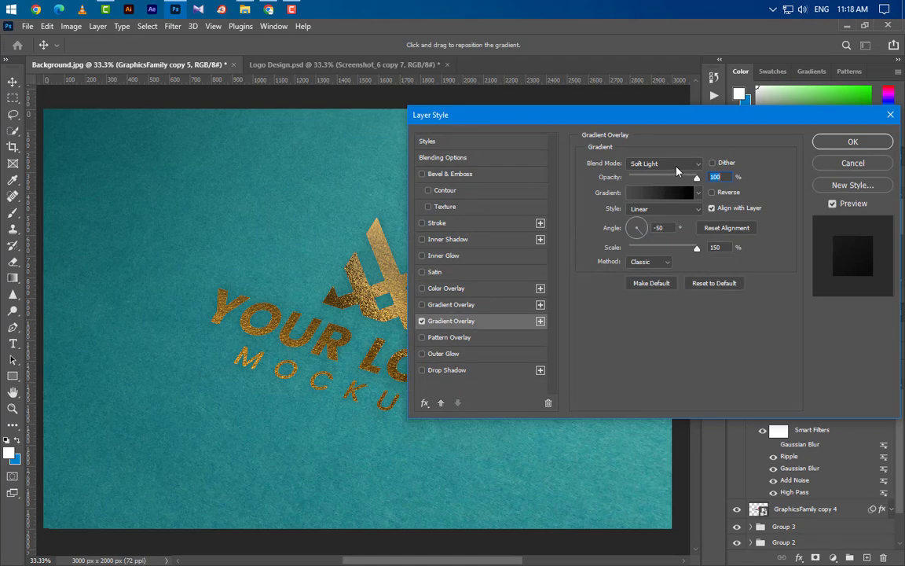
{"action": "left_click", "coordinate": [677, 166]}
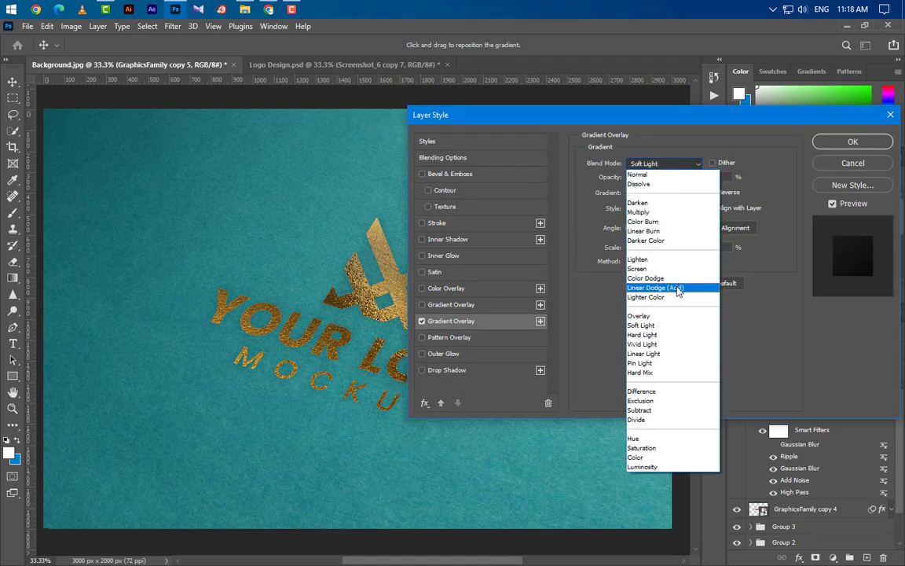
{"action": "left_click", "coordinate": [677, 289]}
{"action": "left_click", "coordinate": [713, 164]}
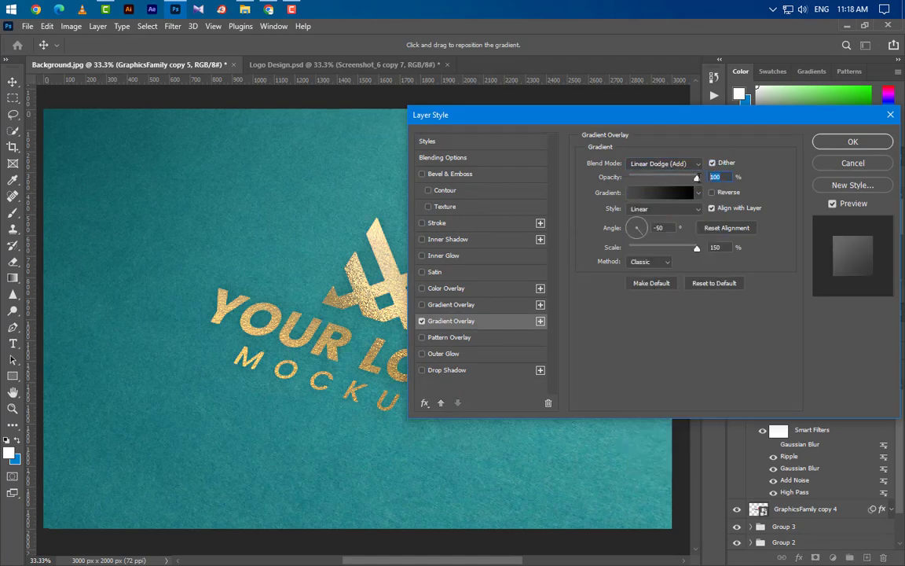
{"action": "type", "text": "1"}
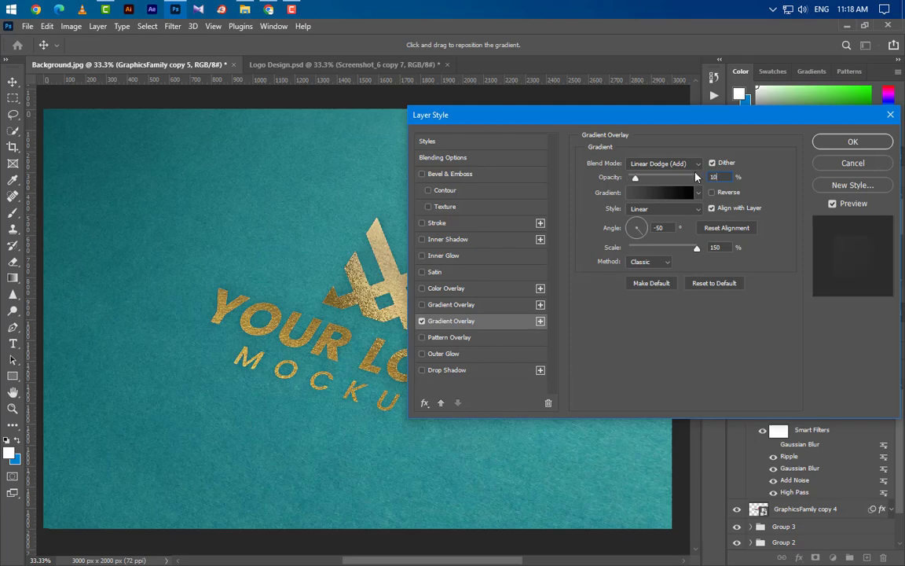
- Set both color stops of the overlay's gradient to white, ffffff
{"action": "left_click", "coordinate": [661, 193]}
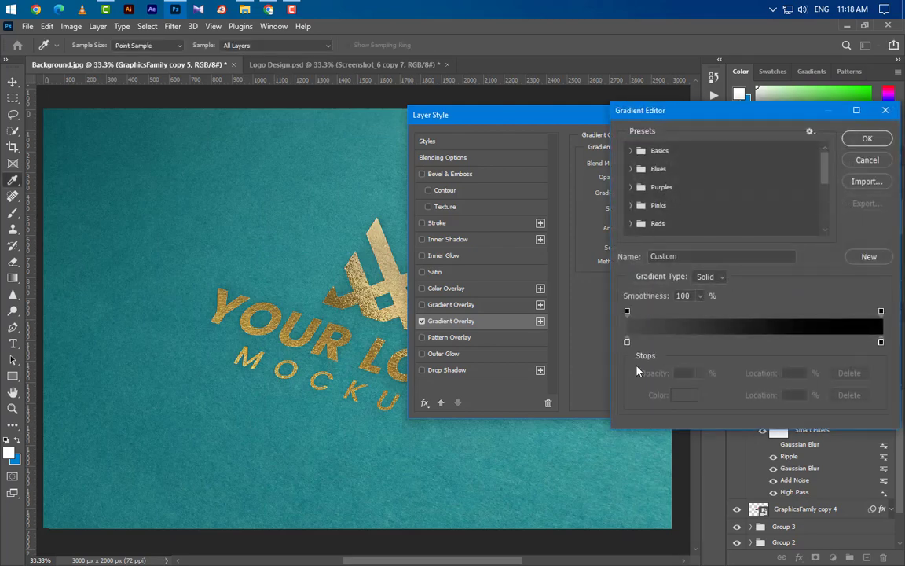
{"action": "double_click", "coordinate": [627, 344]}
{"action": "left_click_drag", "start_coordinate": [604, 378], "coordinate": [470, 226]}
{"action": "left_click", "coordinate": [830, 290]}
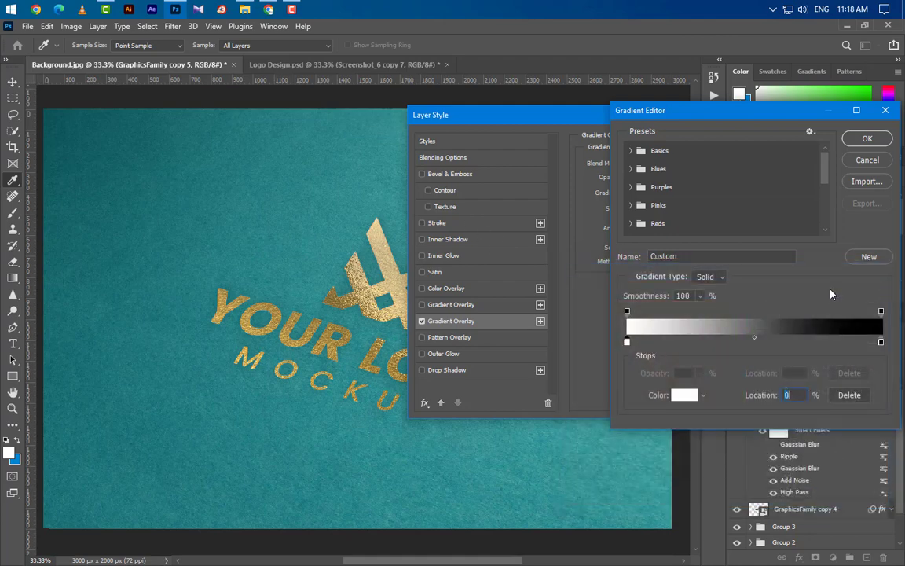
{"action": "double_click", "coordinate": [881, 343]}
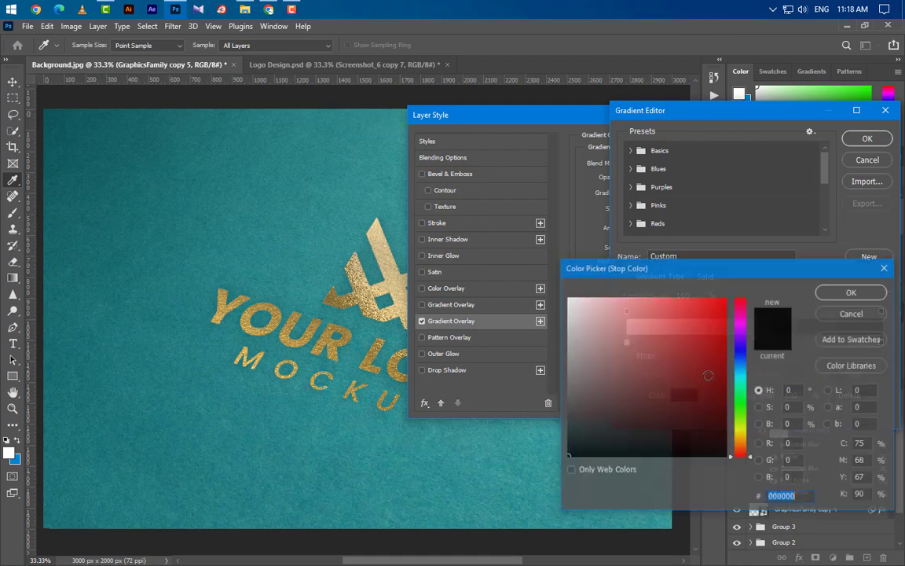
{"action": "type", "text": "ffffff"}
{"action": "left_click", "coordinate": [878, 295]}
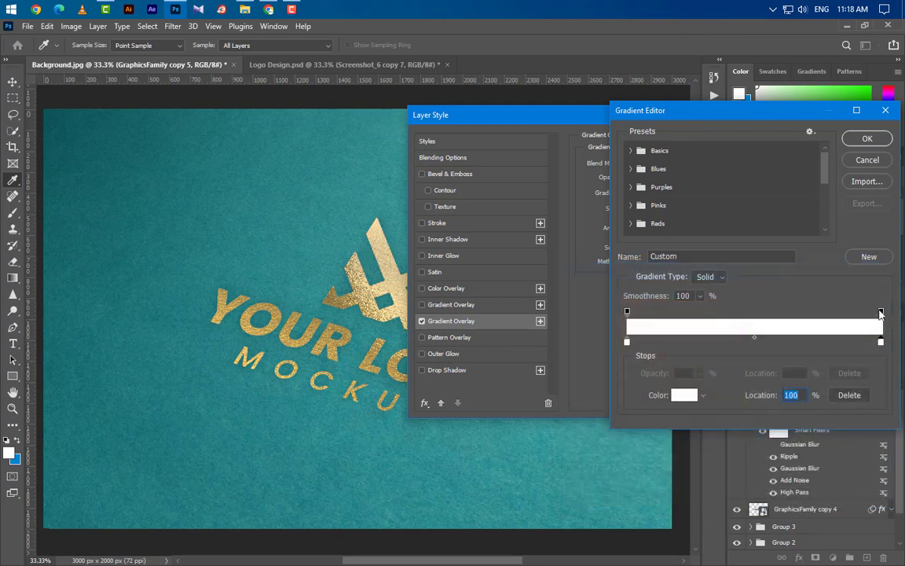
- Fade the gradient's end opacity stop to fully transparent, set the overlay angle to -57°, and apply the layer style
{"action": "left_click", "coordinate": [880, 312]}
{"action": "left_click", "coordinate": [700, 373]}
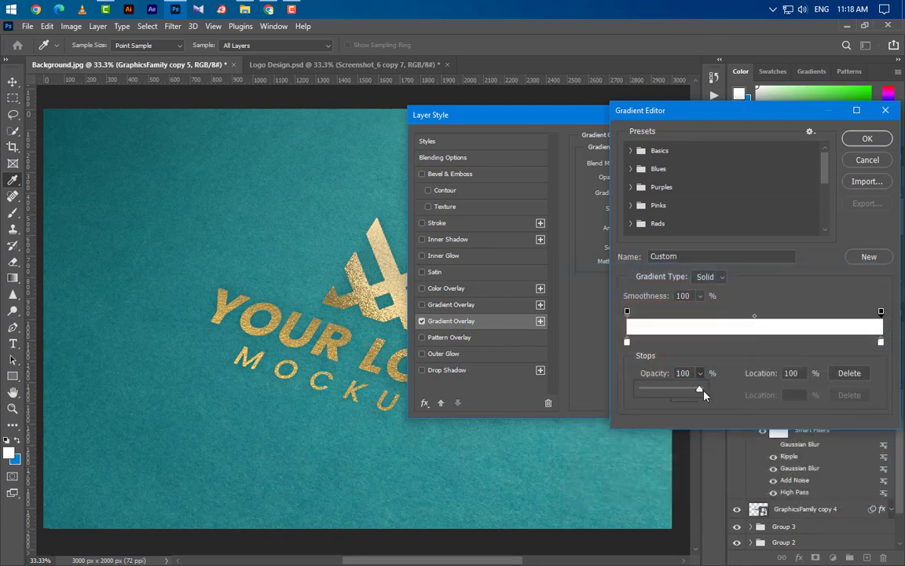
{"action": "left_click_drag", "start_coordinate": [704, 389], "coordinate": [642, 389]}
{"action": "left_click", "coordinate": [868, 139]}
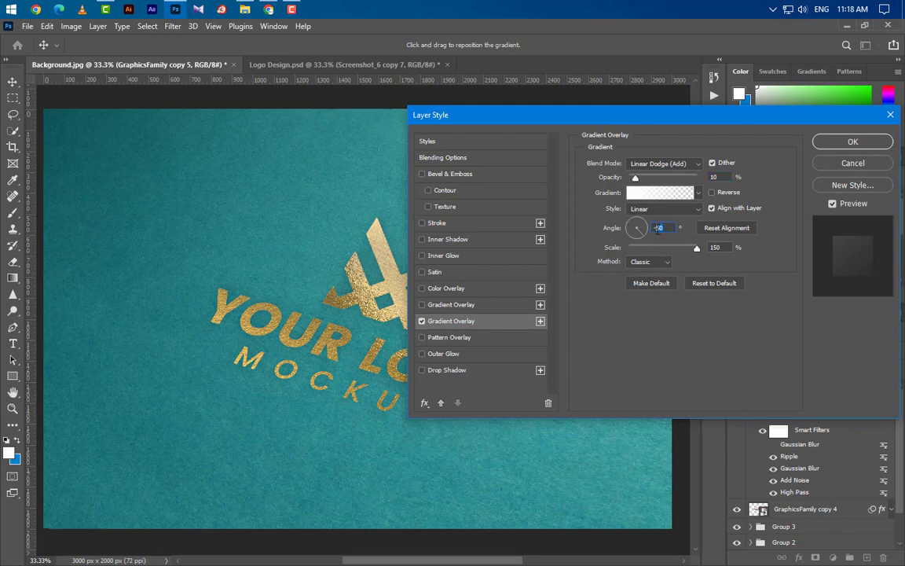
{"action": "type", "text": "-57"}
{"action": "key", "text": "Tab"}
{"action": "left_click", "coordinate": [840, 140]}
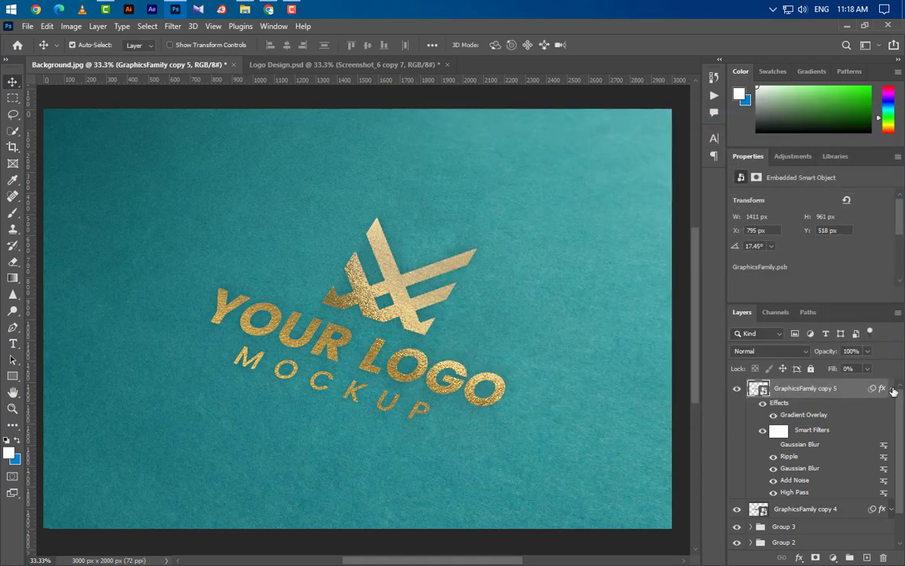
- Collapse the GraphicsFamily copy 5 layer's effects list and duplicate the layer within Background.jpg
{"action": "left_click", "coordinate": [892, 389]}
{"action": "right_click", "coordinate": [860, 393]}
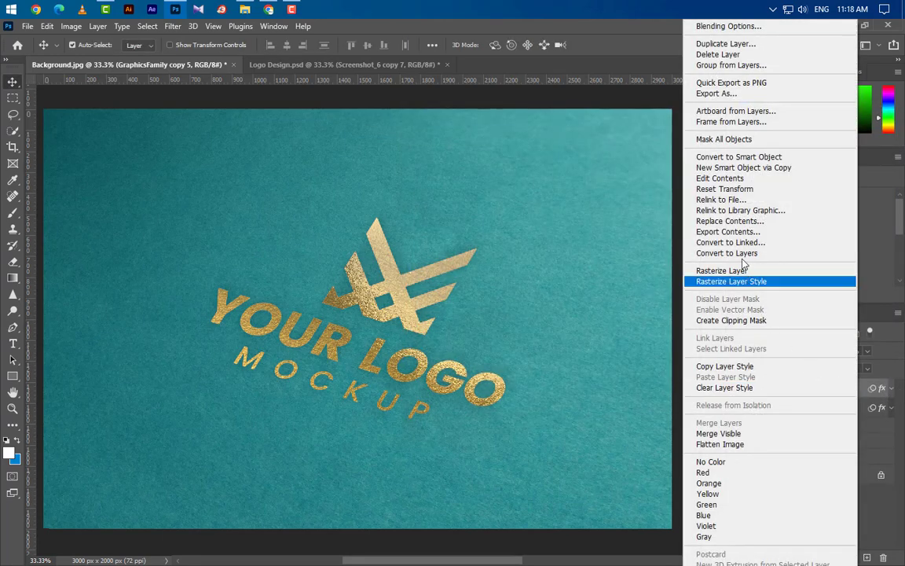
{"action": "left_click", "coordinate": [660, 44]}
{"action": "left_click", "coordinate": [552, 169]}
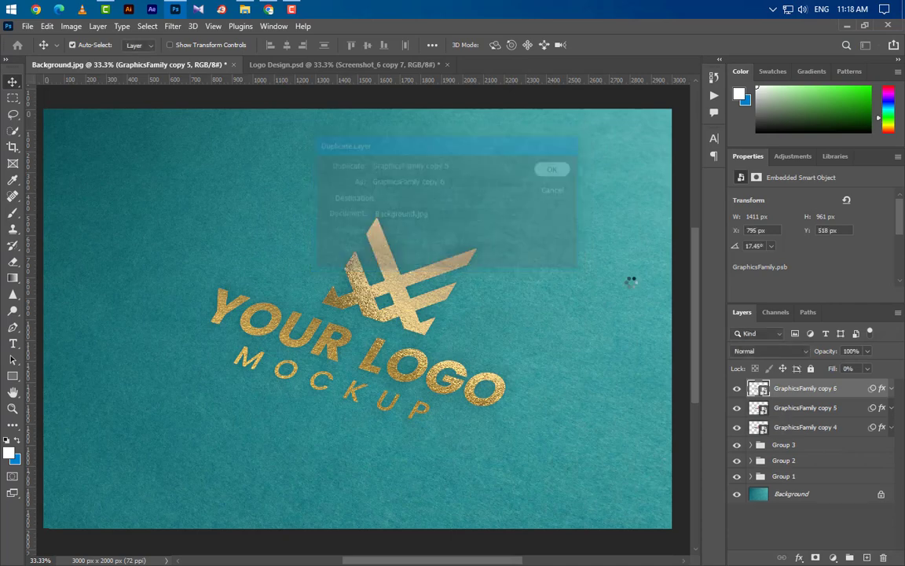
- Expand the GraphicsFamily copy 6 layer's effects and delete its Gradient Overlay
{"action": "left_click", "coordinate": [892, 389]}
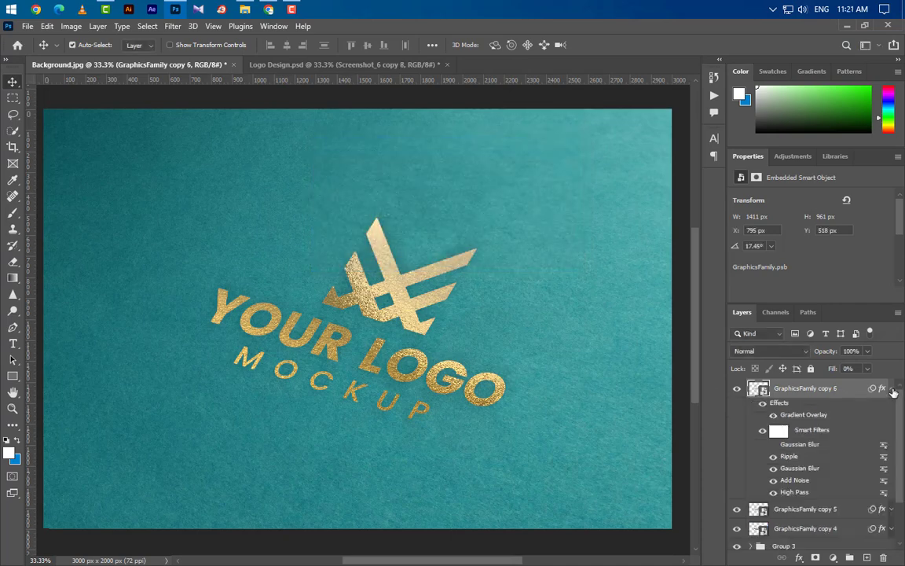
{"action": "left_click_drag", "start_coordinate": [814, 417], "coordinate": [885, 558]}
{"action": "left_click_drag", "start_coordinate": [886, 558], "coordinate": [885, 558]}
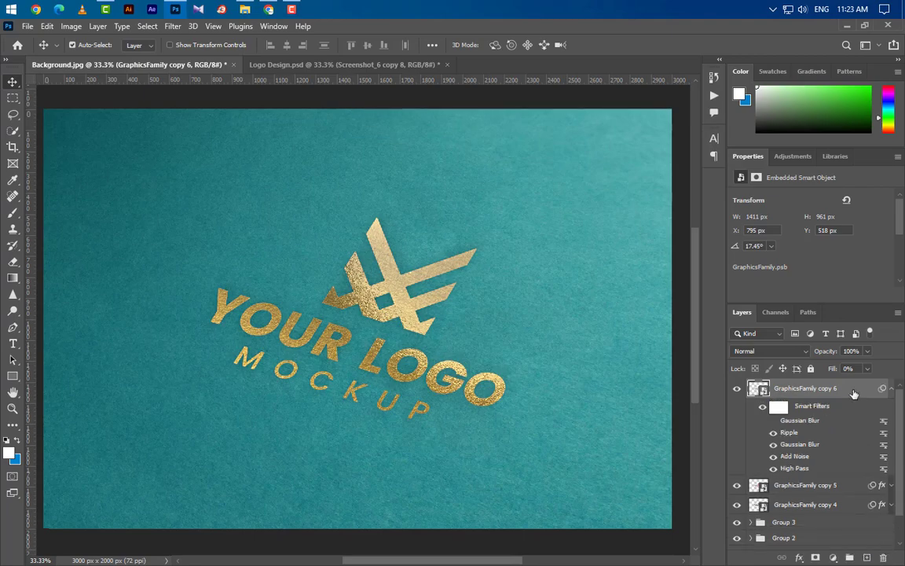
- Add Bevel & Emboss to GraphicsFamily copy 6: Emboss, Smooth, depth 250%, direction Up, size 2 px, soften 1 px, angle -35°, altitude 30°
{"action": "right_click", "coordinate": [851, 389]}
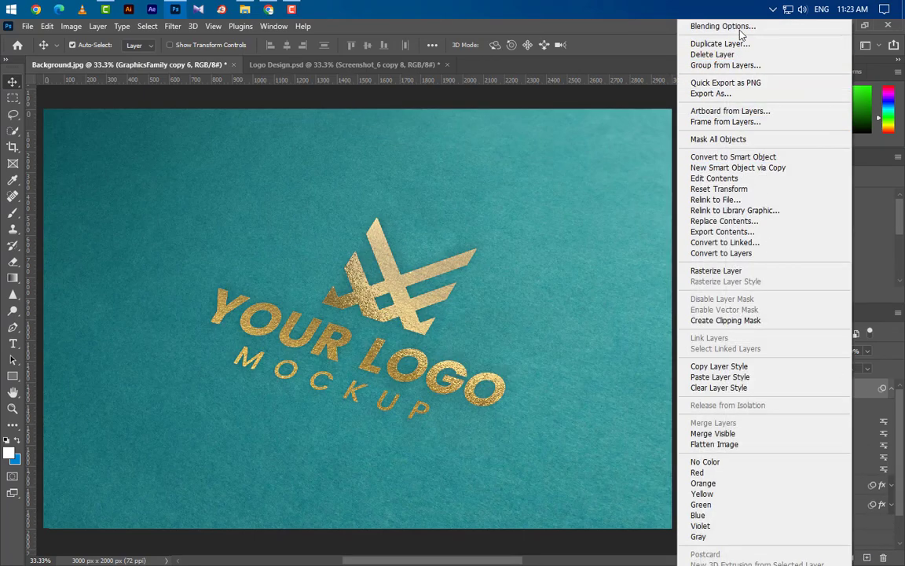
{"action": "left_click", "coordinate": [737, 28]}
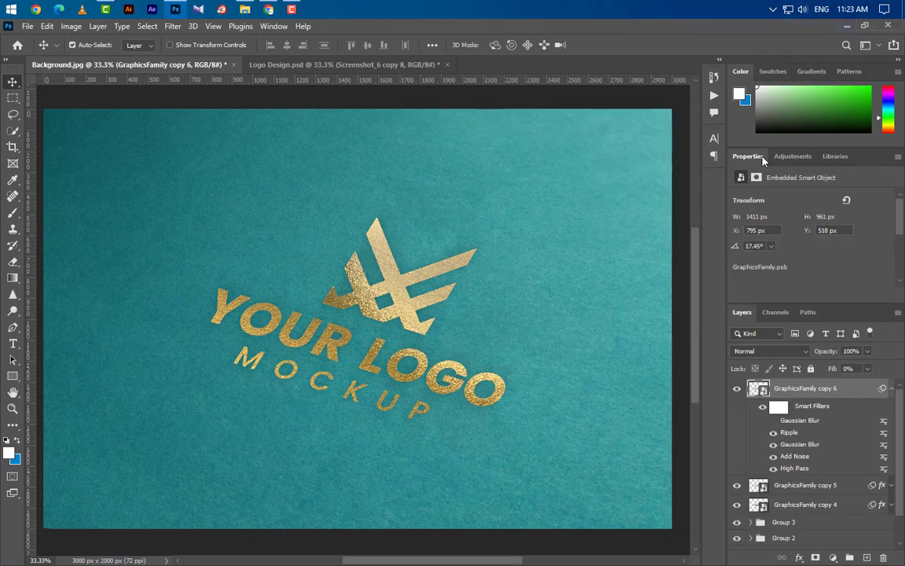
{"action": "left_click", "coordinate": [471, 149]}
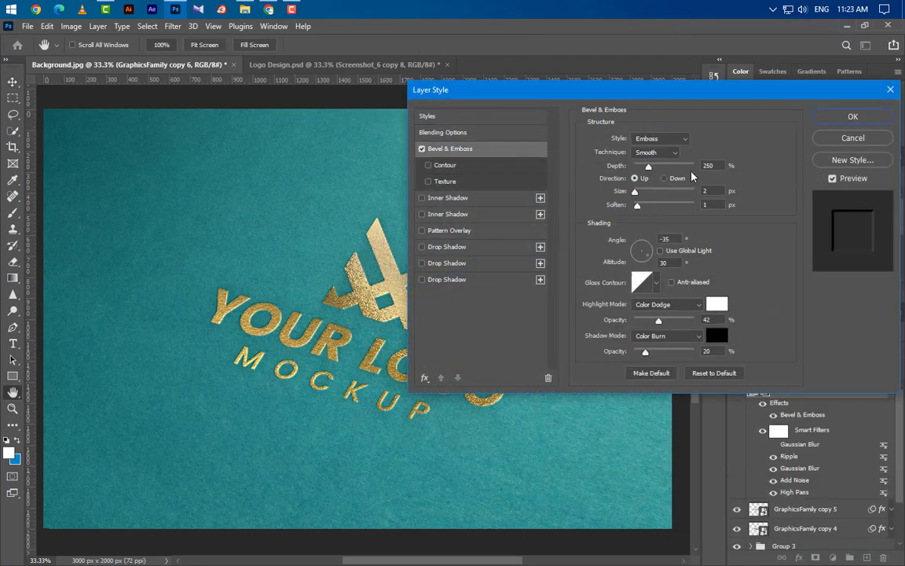
{"action": "left_click", "coordinate": [660, 139]}
{"action": "left_click", "coordinate": [670, 169]}
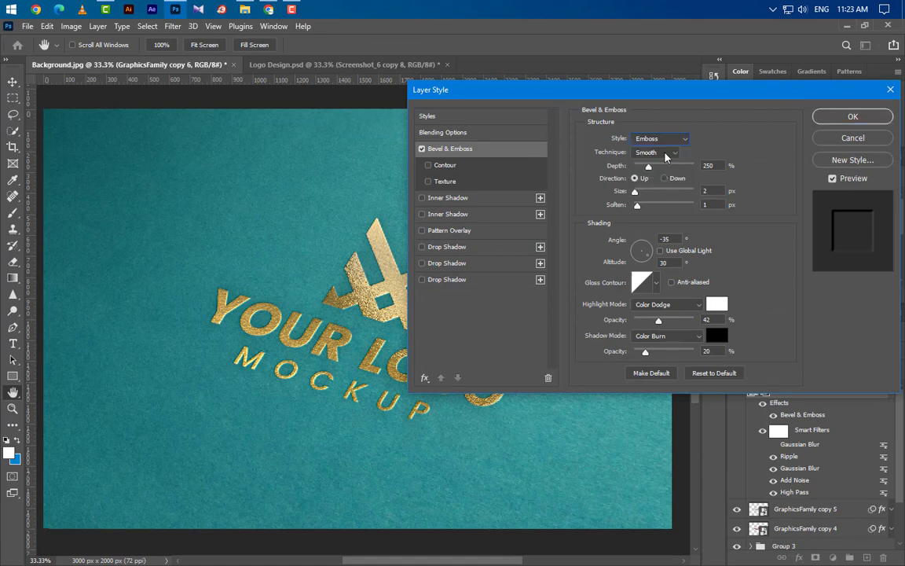
{"action": "left_click", "coordinate": [666, 154]}
{"action": "left_click", "coordinate": [667, 164]}
{"action": "left_click_drag", "start_coordinate": [714, 166], "coordinate": [690, 193]}
{"action": "key", "text": "Tab"}
{"action": "key", "text": "Tab"}
- Give the bevel a white Color Dodge highlight at 42% opacity and a 010001 Color Burn shadow at 20% opacity
{"action": "left_click", "coordinate": [668, 304]}
{"action": "left_click", "coordinate": [672, 368]}
{"action": "left_click", "coordinate": [710, 306]}
{"action": "left_click", "coordinate": [830, 297]}
{"action": "left_click", "coordinate": [672, 338]}
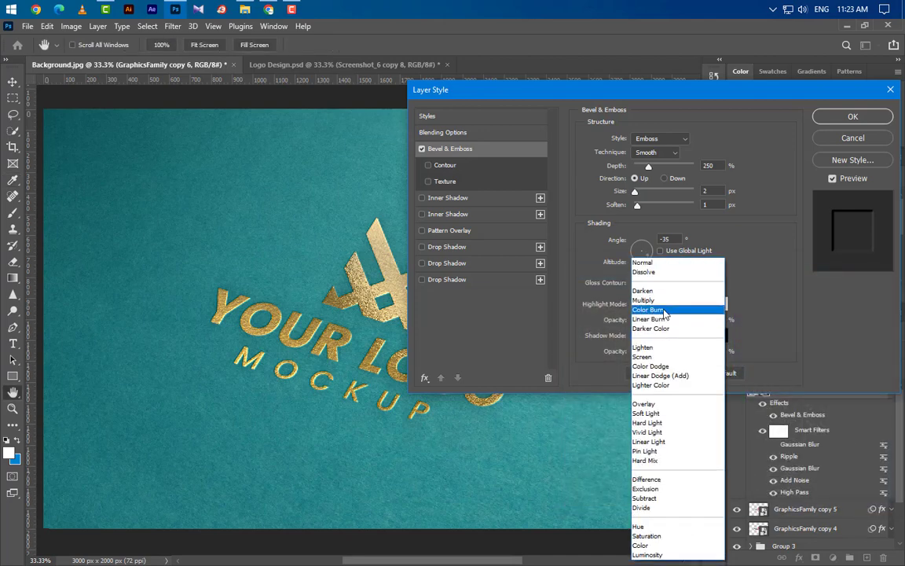
{"action": "left_click", "coordinate": [665, 313]}
{"action": "left_click", "coordinate": [710, 336]}
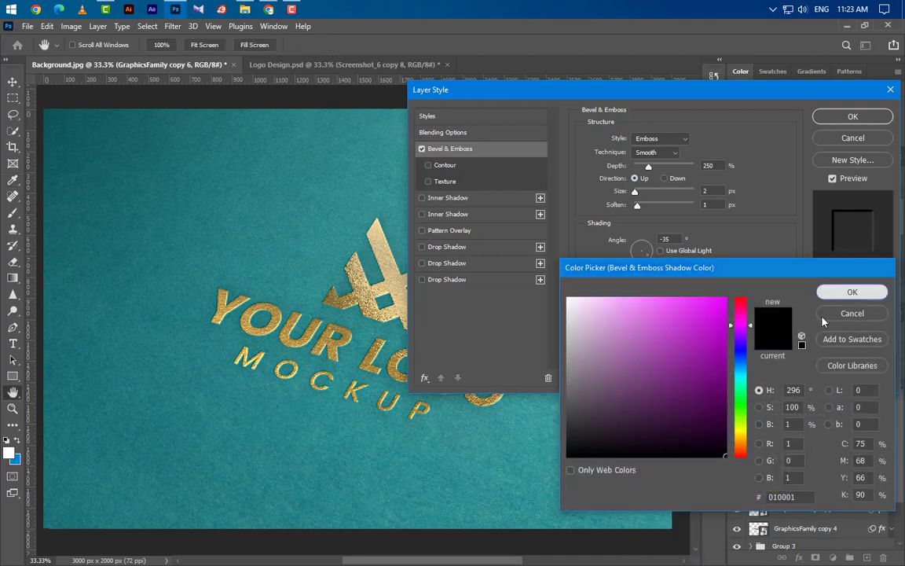
{"action": "left_click", "coordinate": [823, 317]}
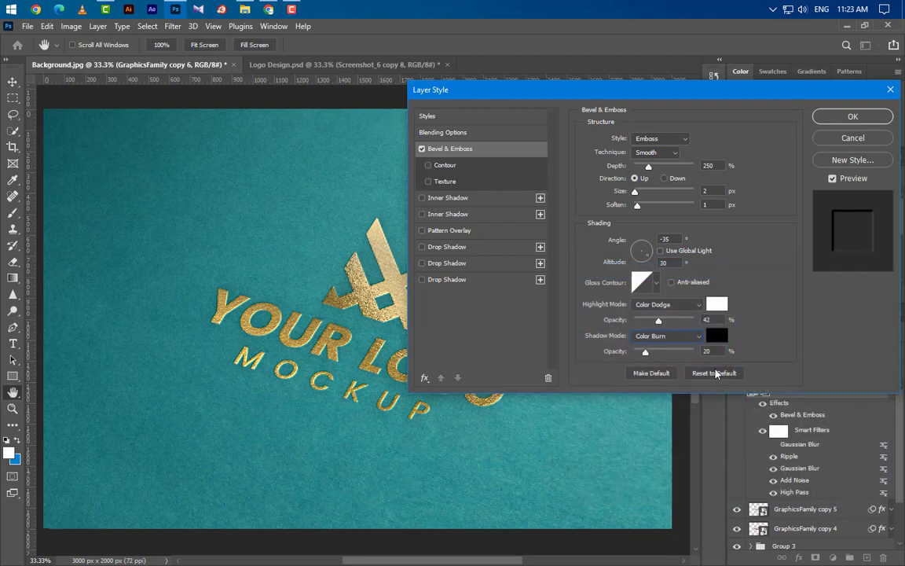
- Enable the first Drop Shadow with white Color Dodge, 45% opacity, 115° angle, 0 px distance, 0% spread and 1 px size
{"action": "left_click", "coordinate": [474, 249]}
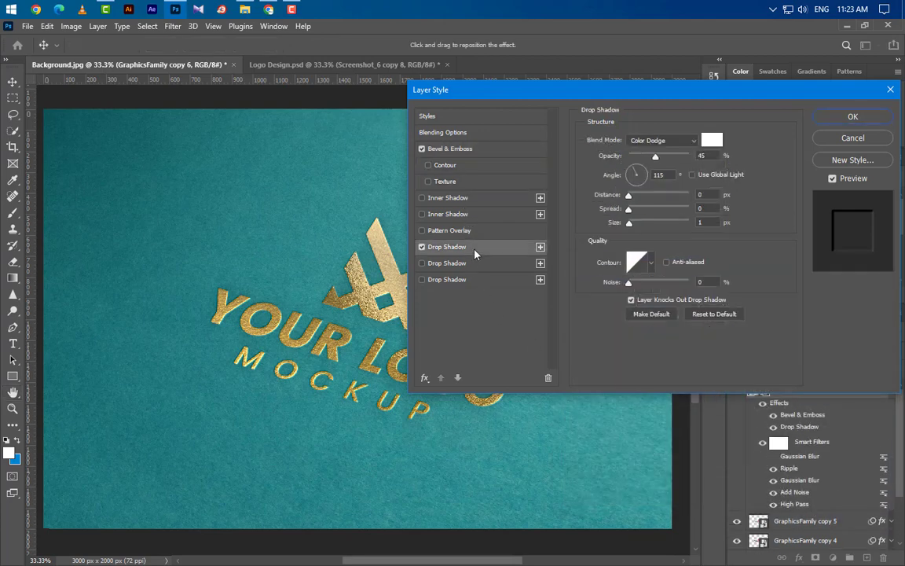
{"action": "left_click", "coordinate": [713, 140]}
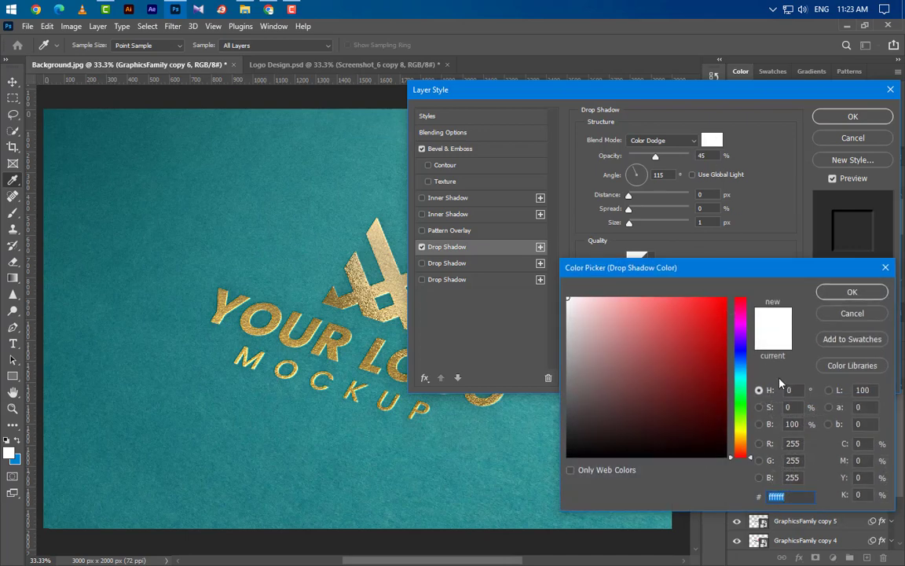
{"action": "left_click", "coordinate": [851, 291]}
{"action": "left_click", "coordinate": [661, 140]}
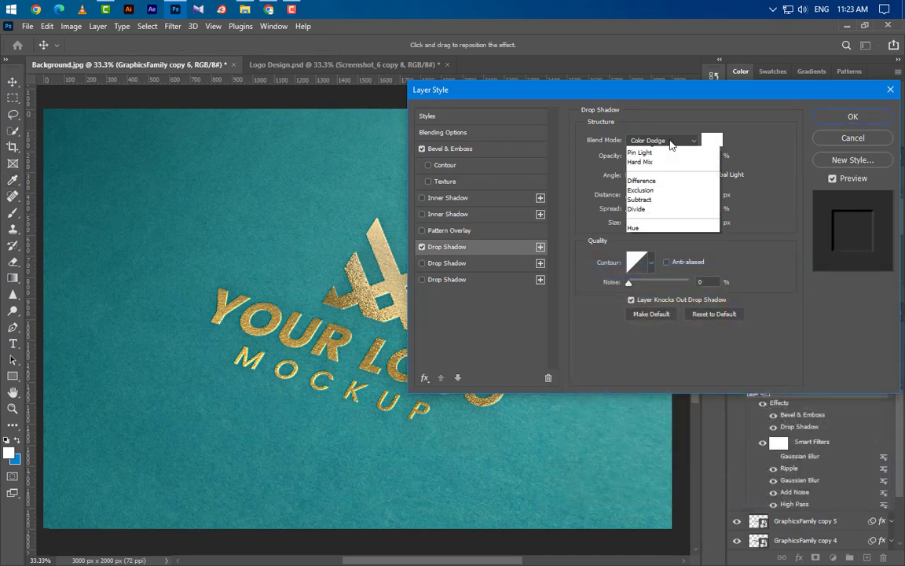
{"action": "left_click", "coordinate": [646, 255]}
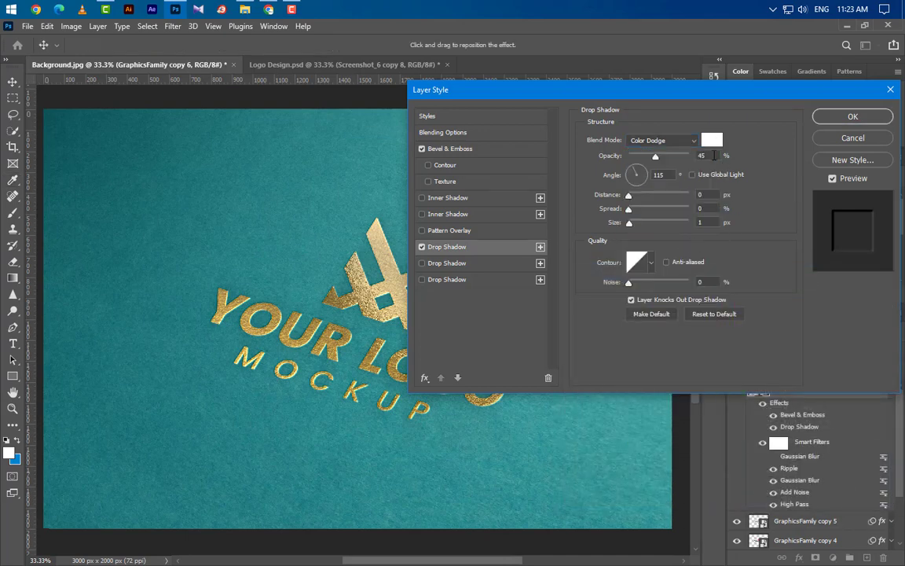
{"action": "double_click", "coordinate": [670, 175]}
{"action": "double_click", "coordinate": [709, 222]}
- Enable the second Drop Shadow with white Color Dodge, 30% opacity, -35° angle, 4 px distance, 0% spread and 9 px size
{"action": "left_click", "coordinate": [494, 264]}
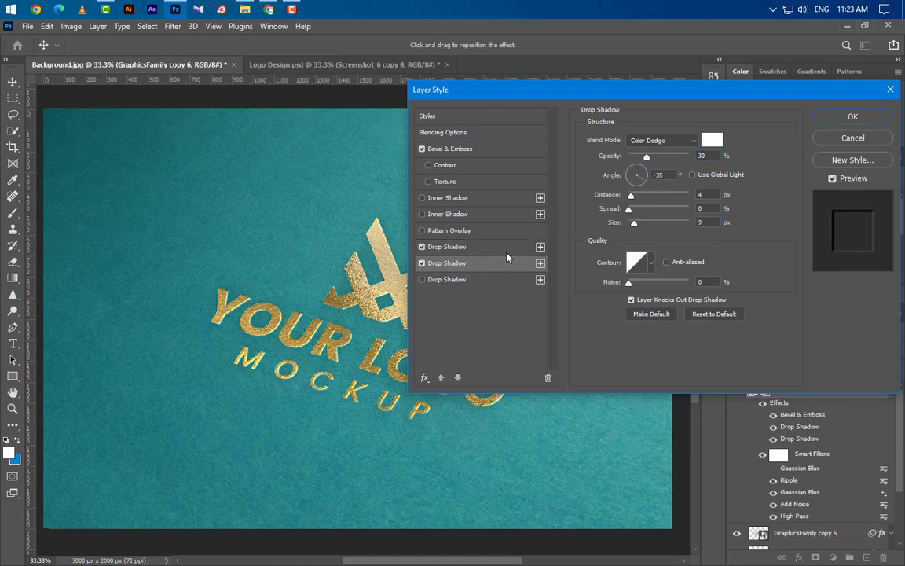
{"action": "left_click", "coordinate": [675, 141]}
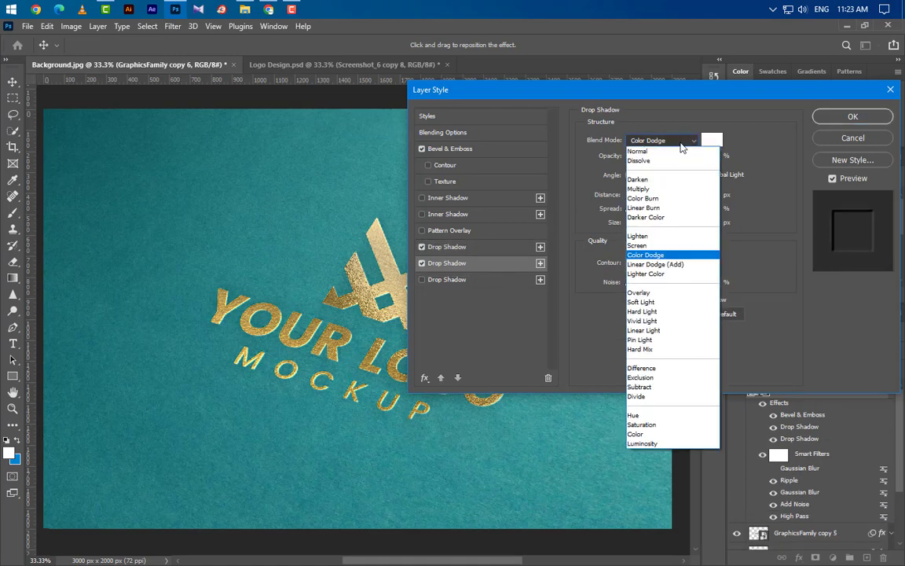
{"action": "left_click", "coordinate": [666, 258]}
{"action": "left_click", "coordinate": [713, 140]}
{"action": "left_click", "coordinate": [798, 291]}
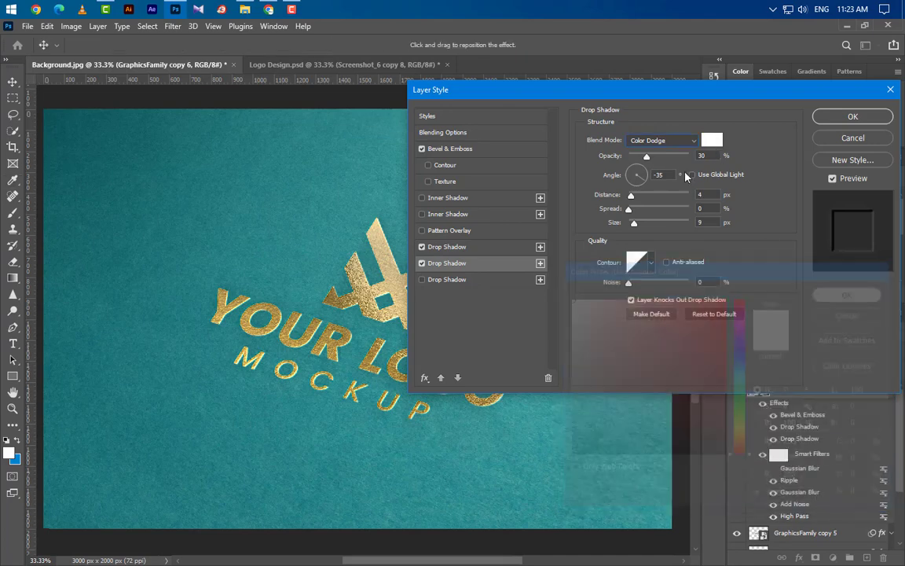
{"action": "key", "text": "Tab"}
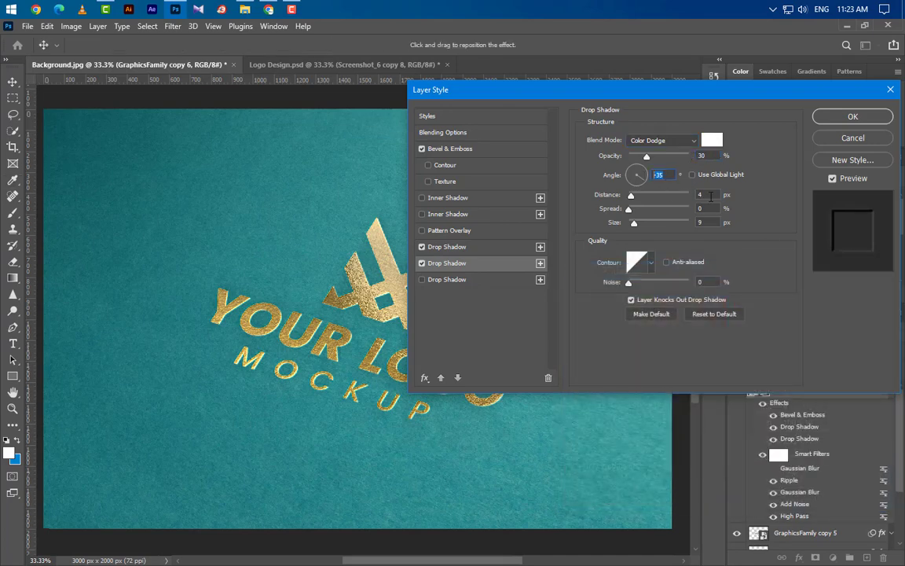
{"action": "key", "text": "Tab"}
- Enable the third Drop Shadow with color 010001, Linear Burn, 32% opacity, -50° angle, 6 px distance, 0% spread and 9 px size
{"action": "left_click", "coordinate": [484, 282]}
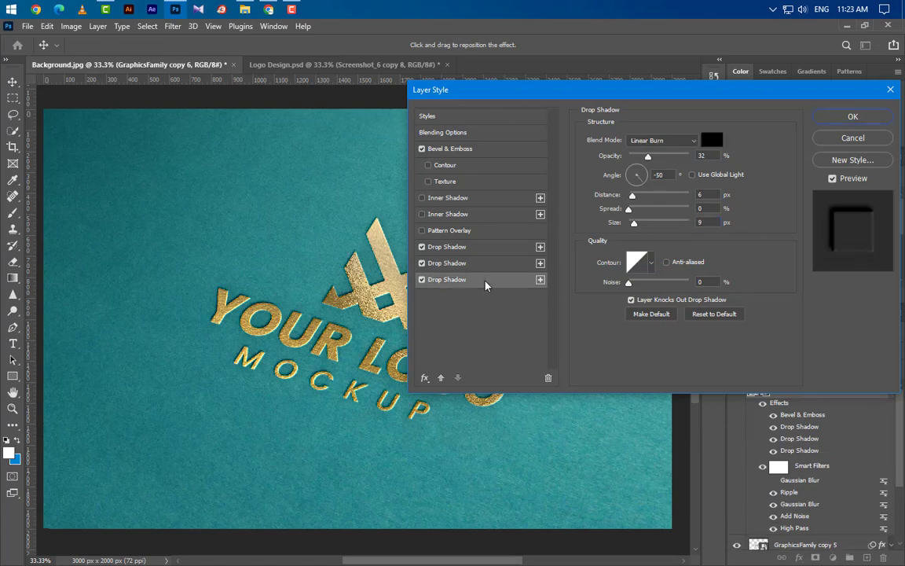
{"action": "left_click", "coordinate": [714, 140]}
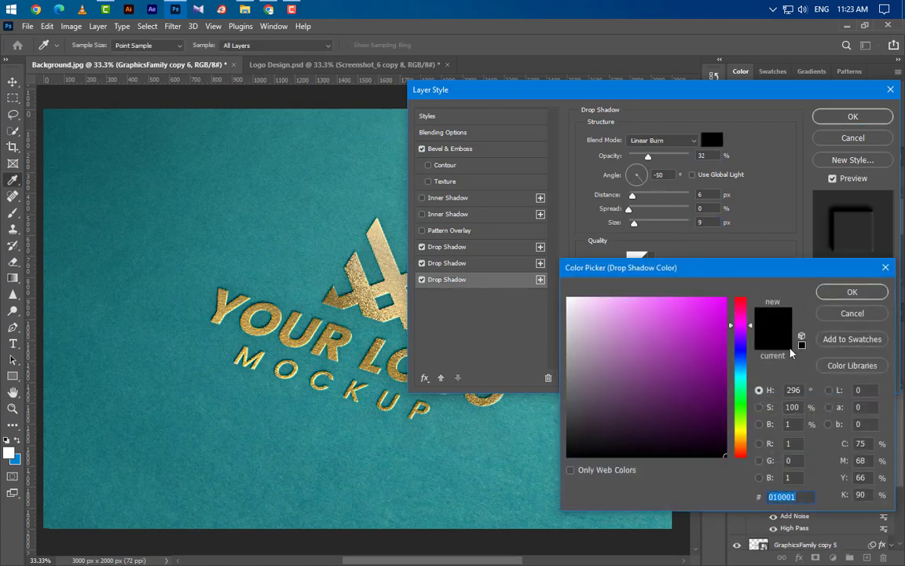
{"action": "left_click", "coordinate": [851, 289]}
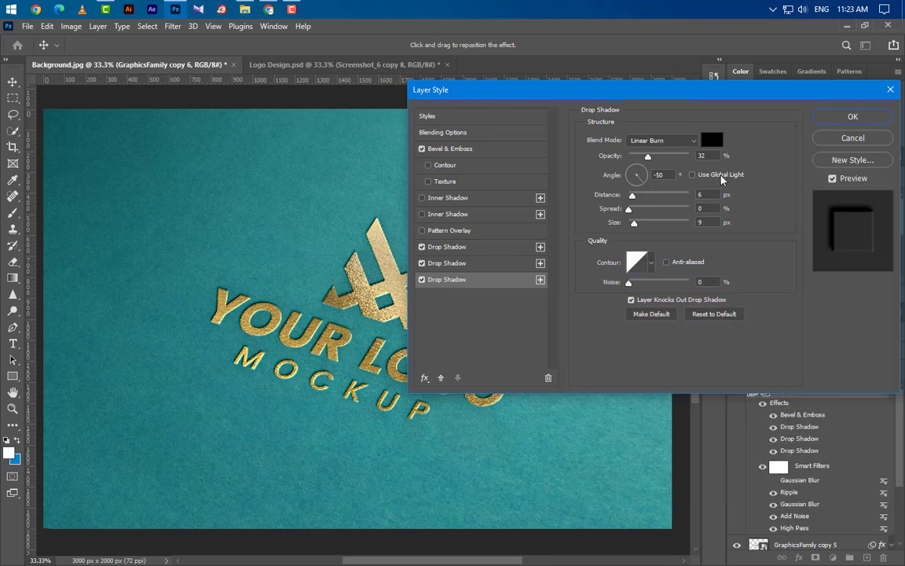
{"action": "left_click", "coordinate": [662, 140]}
{"action": "left_click", "coordinate": [646, 208]}
{"action": "left_click", "coordinate": [707, 198]}
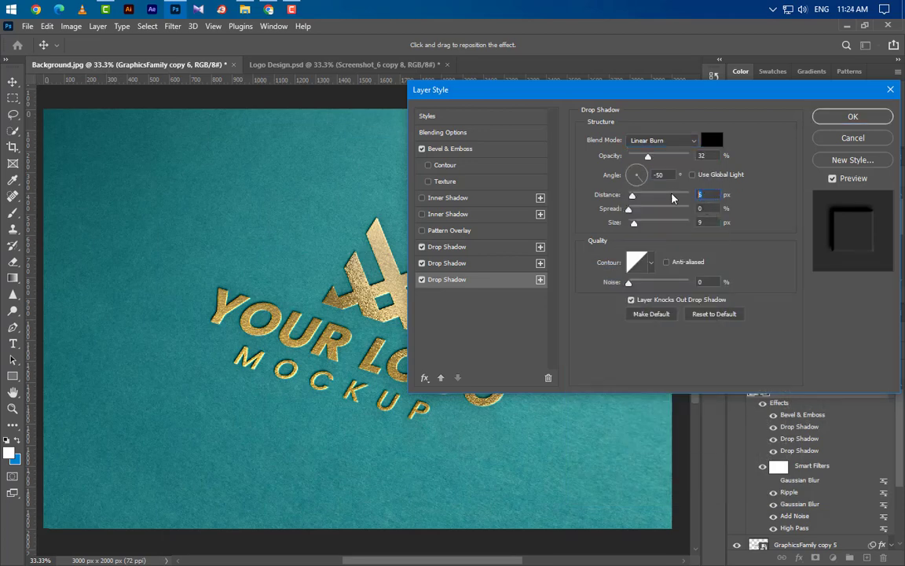
- Set the third Drop Shadow's distance to 4 px and size to 8 px, and apply the layer style
{"action": "key", "text": "Down"}
{"action": "key", "text": "Tab"}
{"action": "key", "text": "Tab"}
{"action": "key", "text": "Down"}
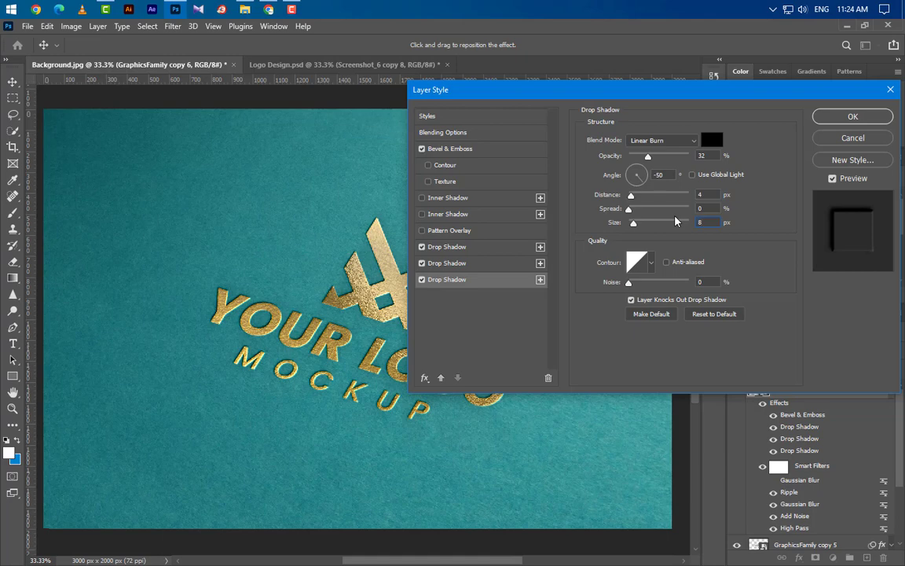
{"action": "left_click", "coordinate": [842, 118]}
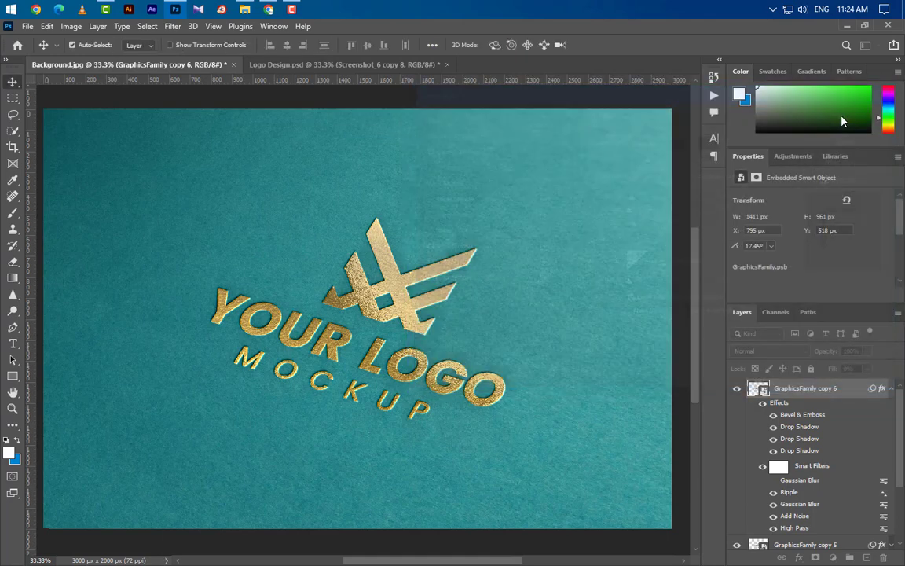
- Group the GraphicsFamily copy 4, copy 5 and copy 6 layers and name the group Effects
{"action": "left_click", "coordinate": [891, 389]}
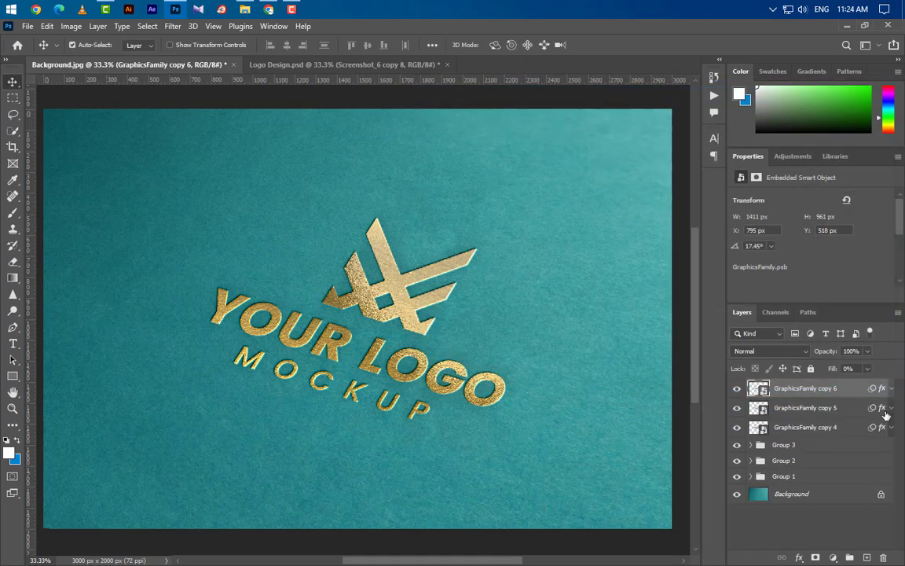
{"action": "left_click", "coordinate": [851, 408], "text": "shift"}
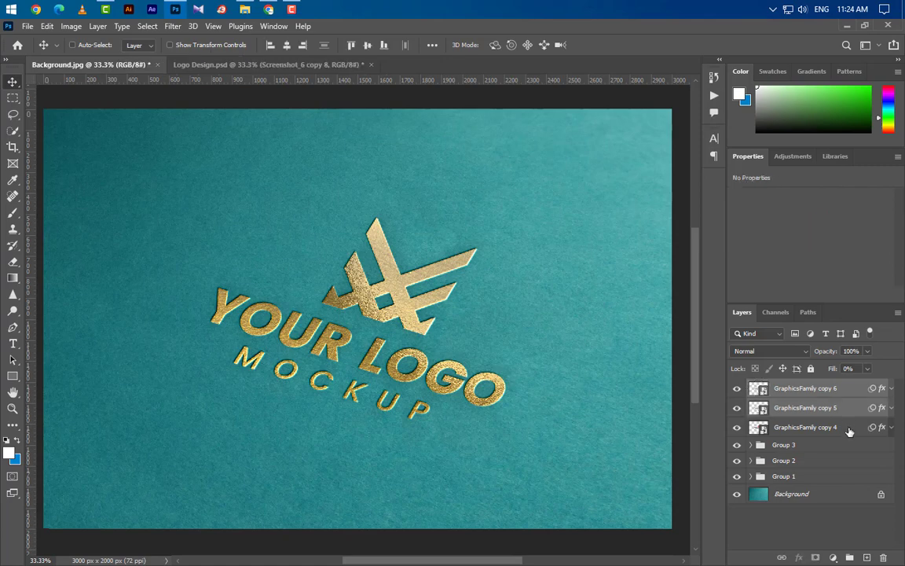
{"action": "left_click", "coordinate": [849, 428], "text": "shift"}
{"action": "key", "text": "ctrl+g"}
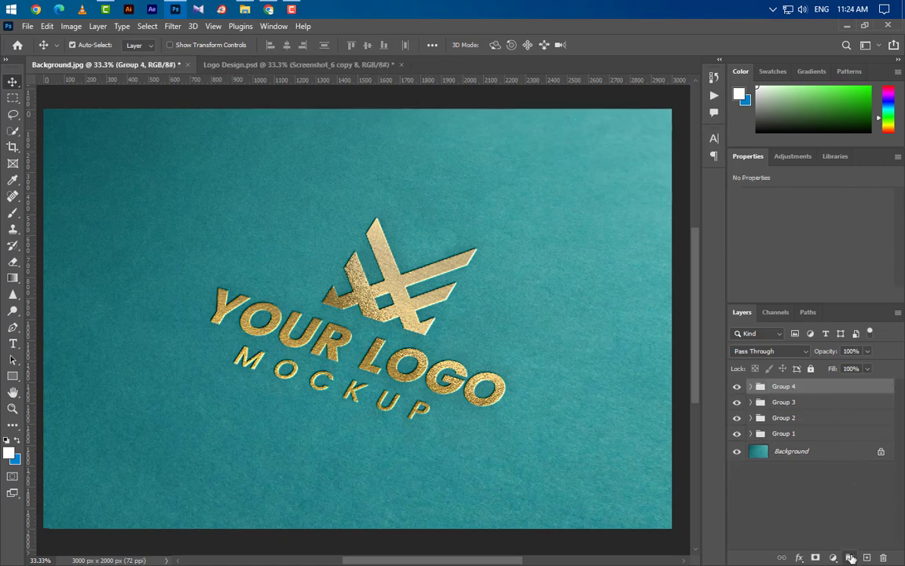
{"action": "double_click", "coordinate": [783, 385]}
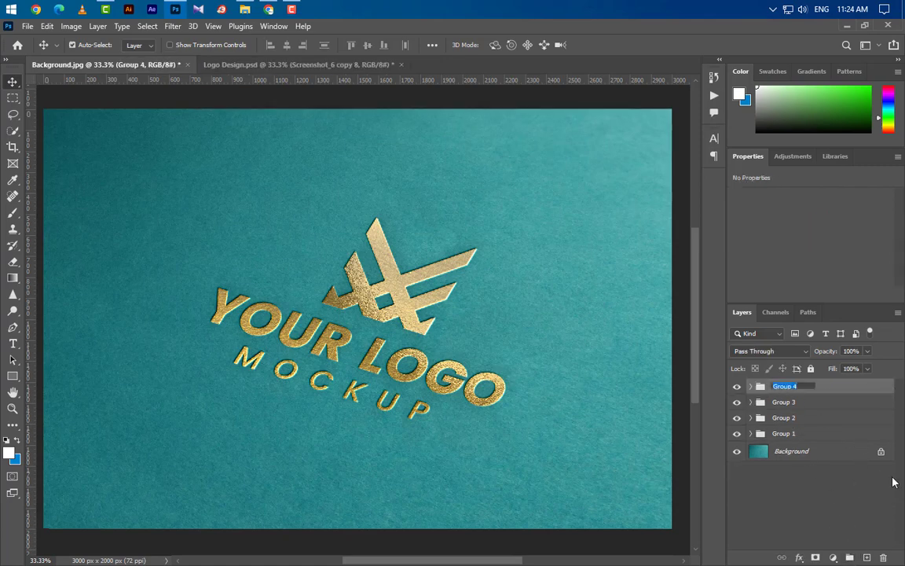
{"action": "type", "text": "Effects"}
{"action": "key", "text": "Return"}
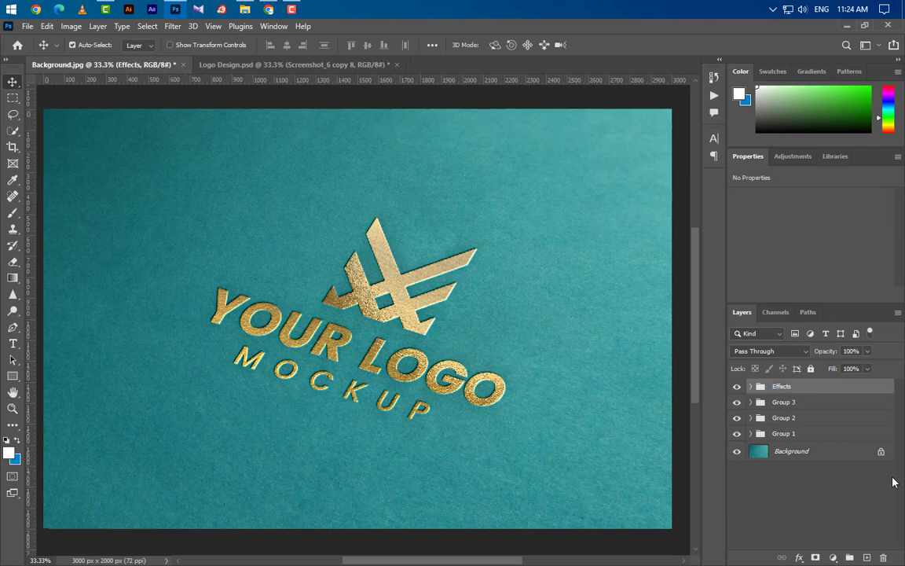
- Combine Group 3 and Group 2 into a new group named Light
{"action": "left_click", "coordinate": [786, 402]}
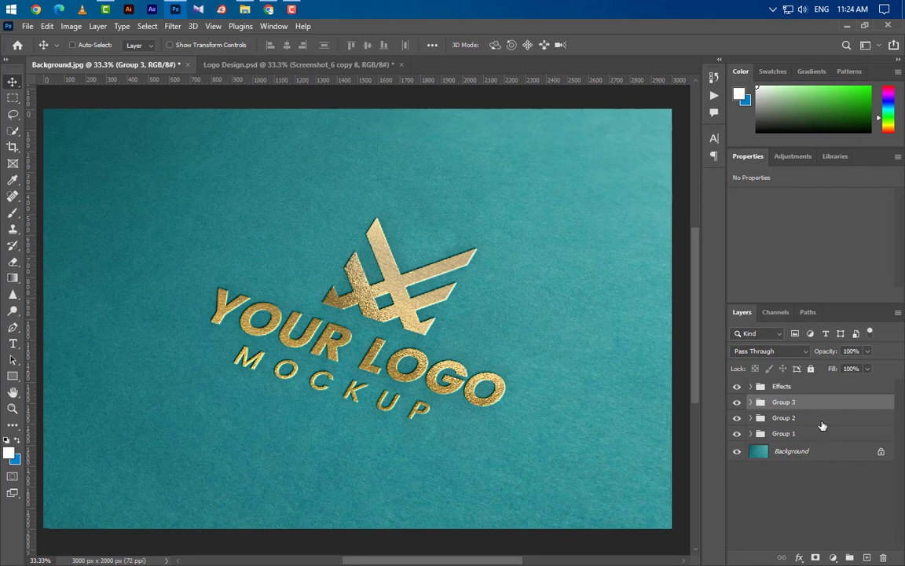
{"action": "left_click", "coordinate": [786, 418], "text": "shift"}
{"action": "key", "text": "ctrl+g"}
{"action": "double_click", "coordinate": [784, 401]}
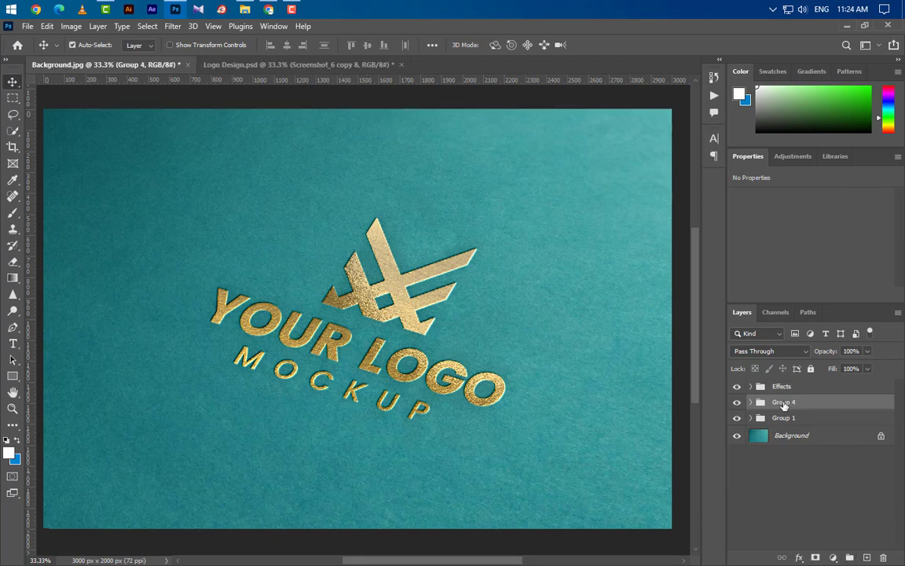
{"action": "type", "text": "Light"}
{"action": "key", "text": "Return"}
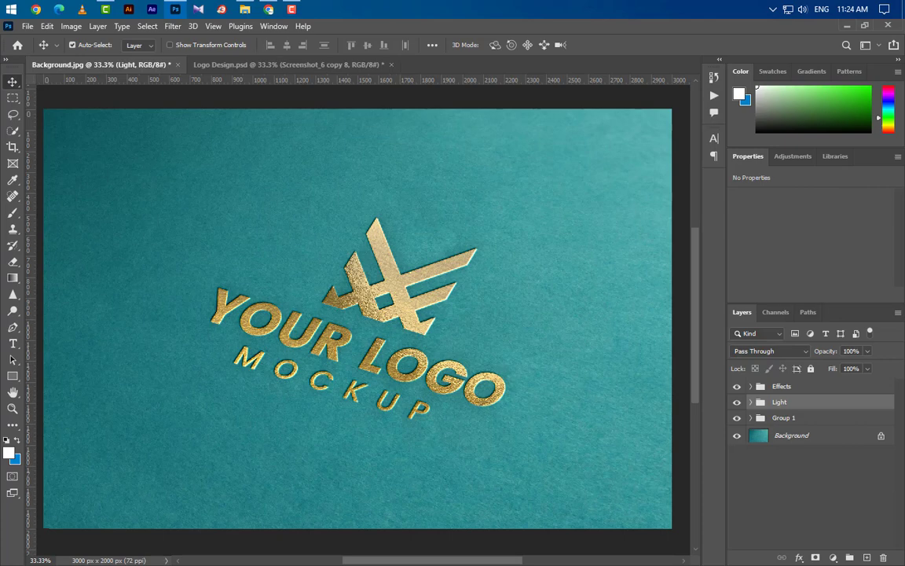
- Combine the Effects and Light groups into a parent group named Effects
{"action": "left_click", "coordinate": [811, 389], "text": "ctrl"}
{"action": "left_click", "coordinate": [849, 556]}
{"action": "double_click", "coordinate": [784, 386]}
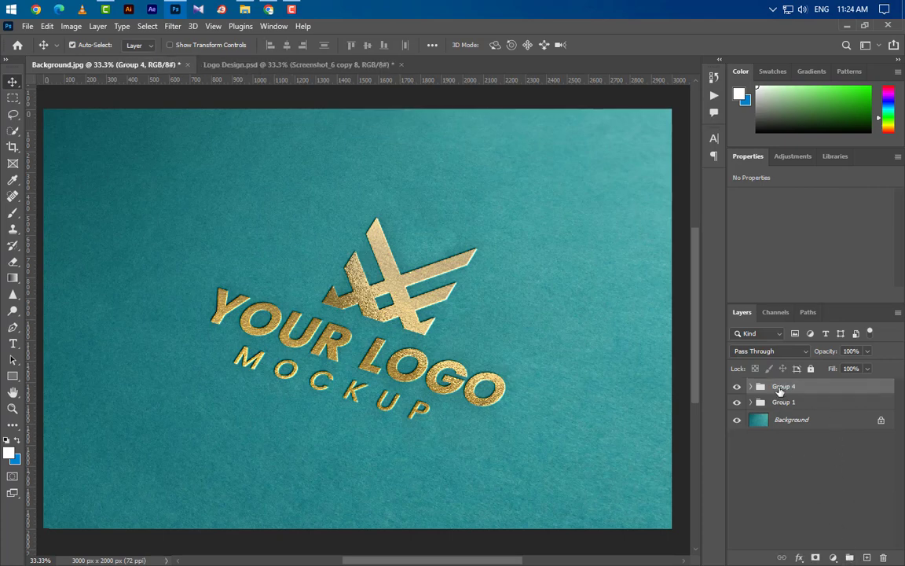
{"action": "type", "text": "Effects"}
{"action": "key", "text": "Return"}
- Rename Group 1 as Shadows
{"action": "double_click", "coordinate": [784, 401]}
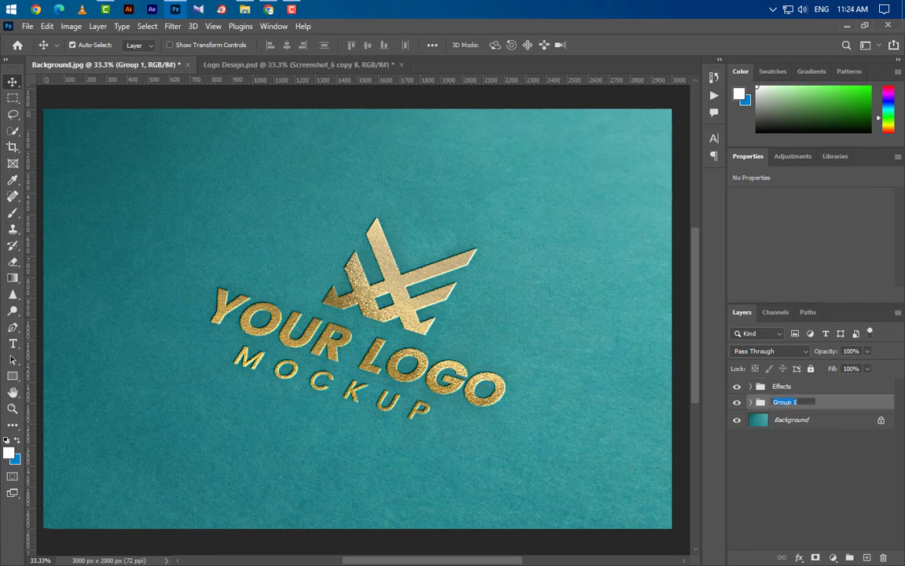
{"action": "type", "text": "Shadows"}
{"action": "key", "text": "Return"}
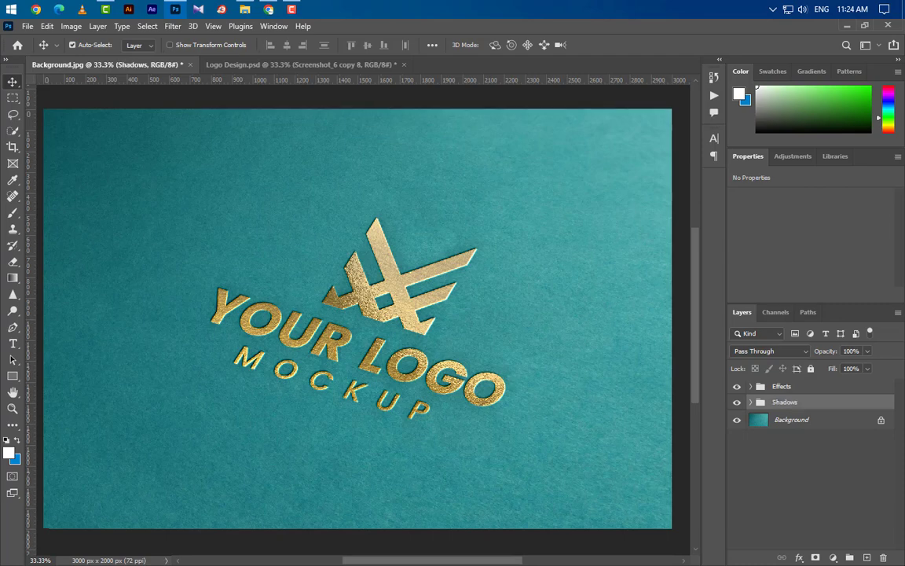
- Add a Gradient fill layer above the Effects group and set its starting color stop to 000000
{"action": "left_click", "coordinate": [811, 388]}
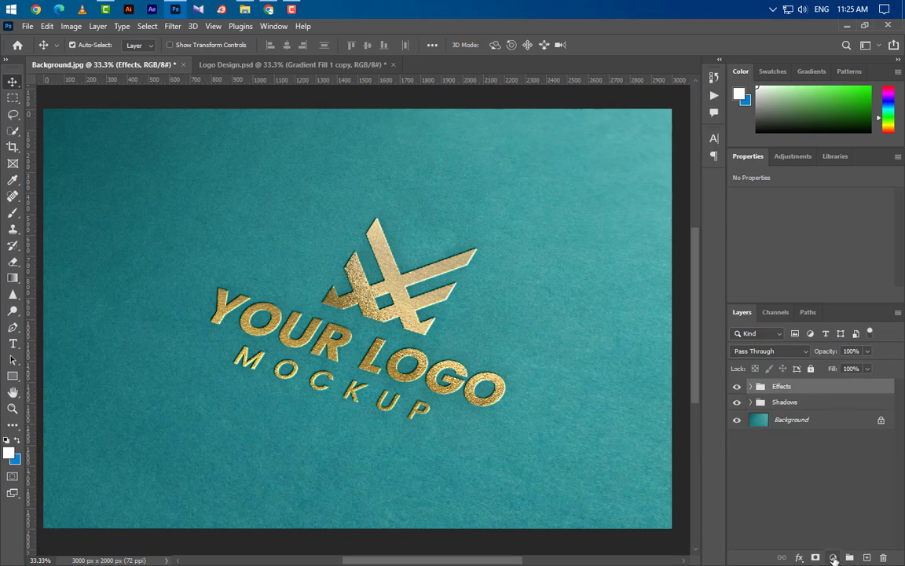
{"action": "left_click", "coordinate": [834, 557]}
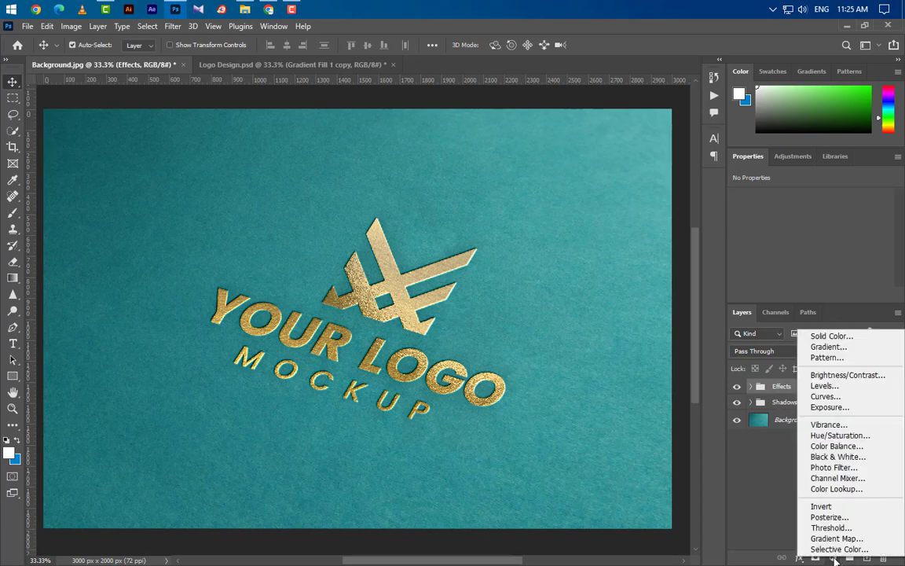
{"action": "left_click", "coordinate": [827, 346]}
{"action": "left_click", "coordinate": [620, 126]}
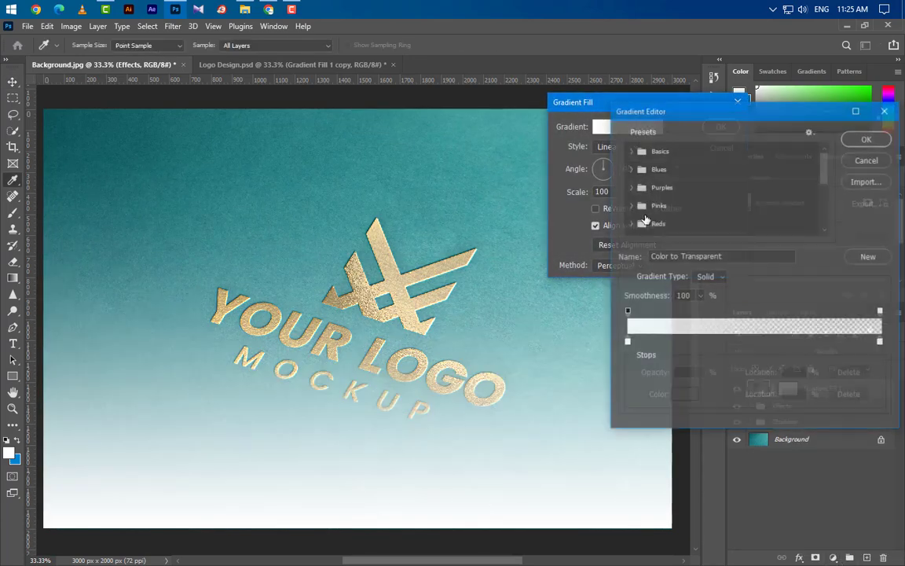
{"action": "double_click", "coordinate": [628, 342]}
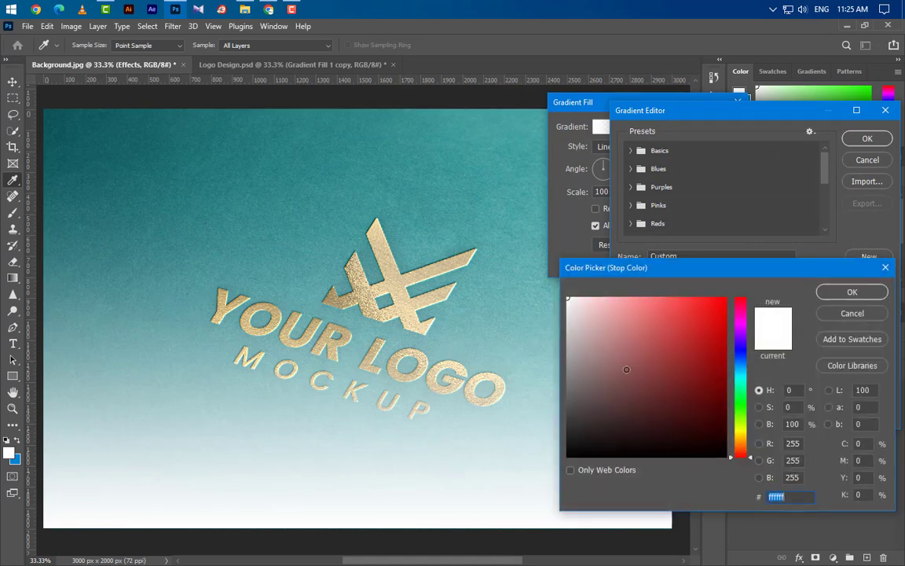
{"action": "type", "text": "000000"}
{"action": "key", "text": "Return"}
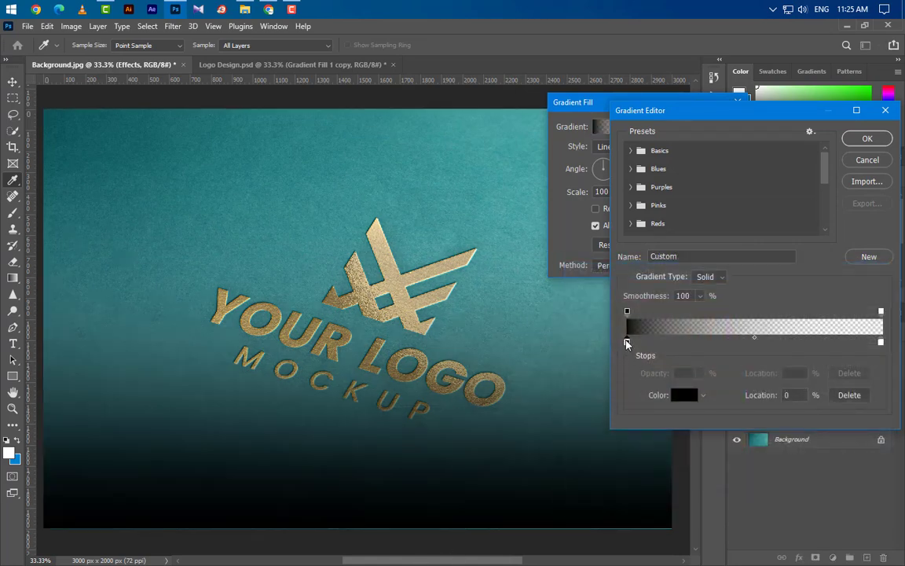
- Set the gradient's starting opacity stop to 80% and the white color stop's location to 85%
{"action": "left_click", "coordinate": [627, 313]}
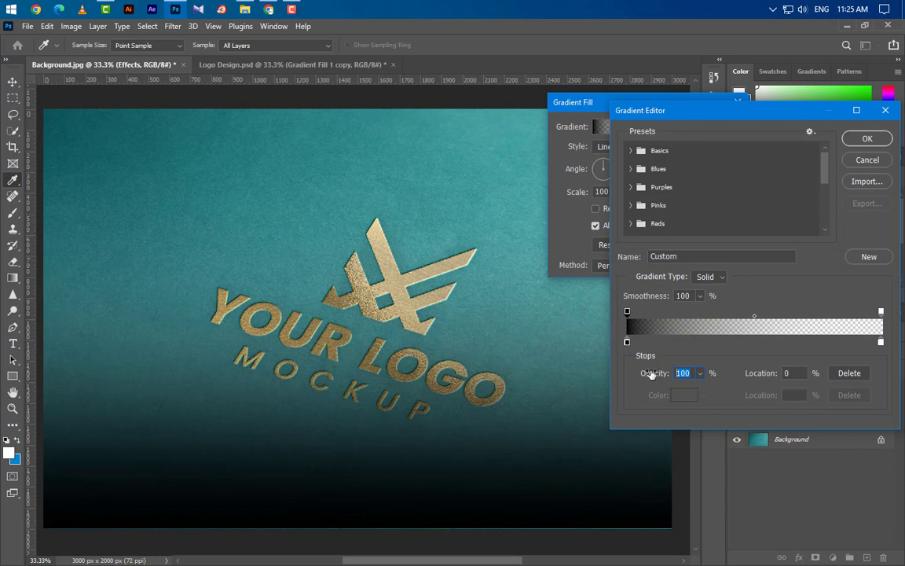
{"action": "type", "text": "80"}
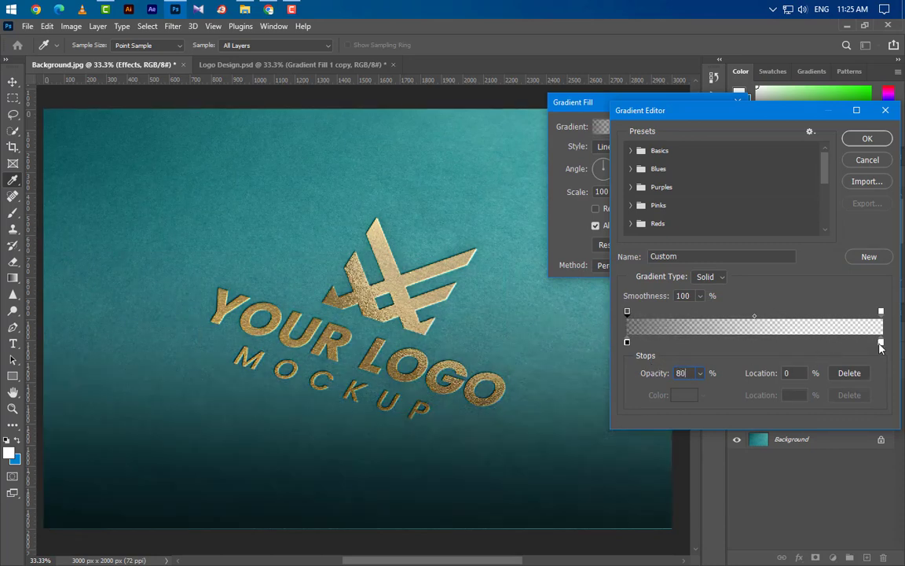
{"action": "left_click", "coordinate": [881, 342]}
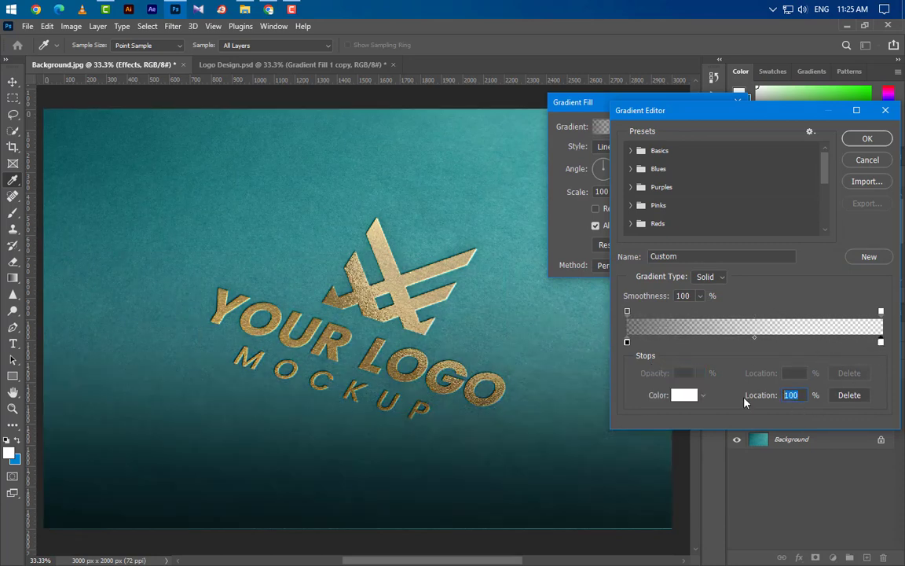
{"action": "type", "text": "85"}
- Raise the gradient's ending opacity stop to 100% and accept the edited gradient
{"action": "left_click", "coordinate": [881, 311]}
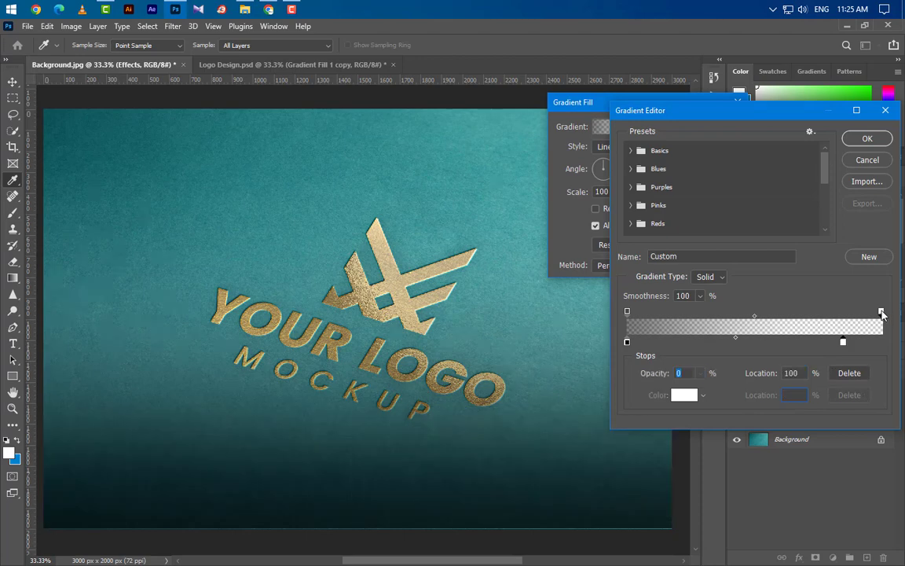
{"action": "left_click", "coordinate": [700, 373]}
{"action": "left_click_drag", "start_coordinate": [696, 388], "coordinate": [757, 388]}
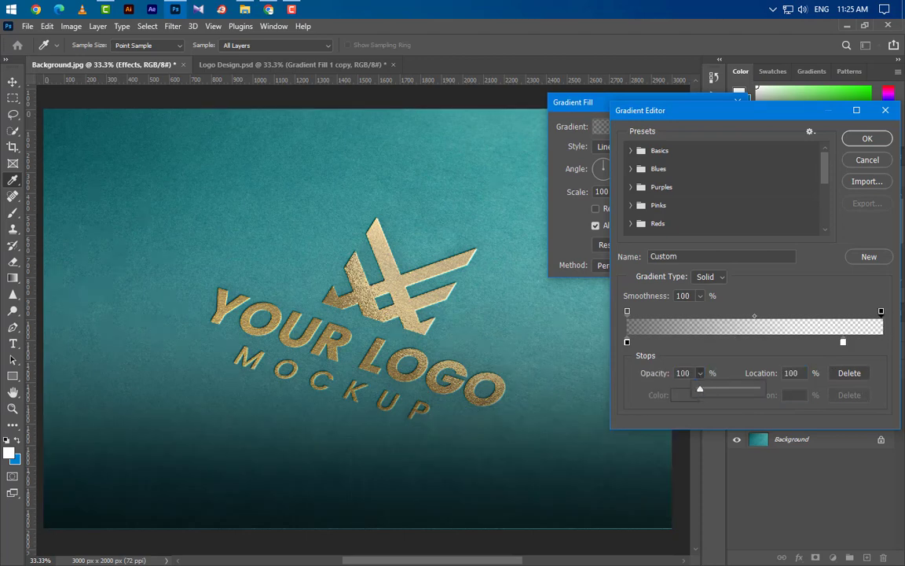
{"action": "left_click", "coordinate": [868, 139]}
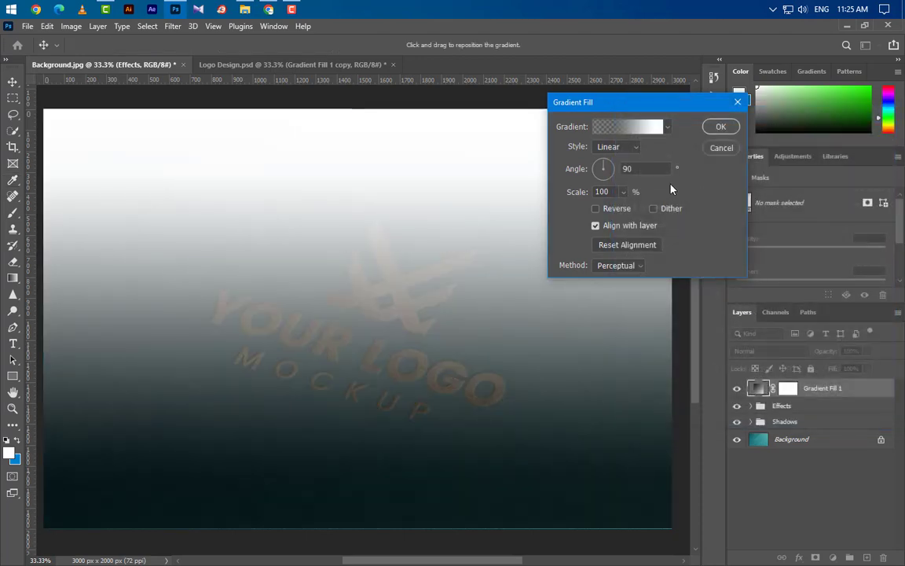
- Set the gradient fill's scale to 150% and apply the fill
{"action": "key", "text": "Tab"}
{"action": "type", "text": "1"}
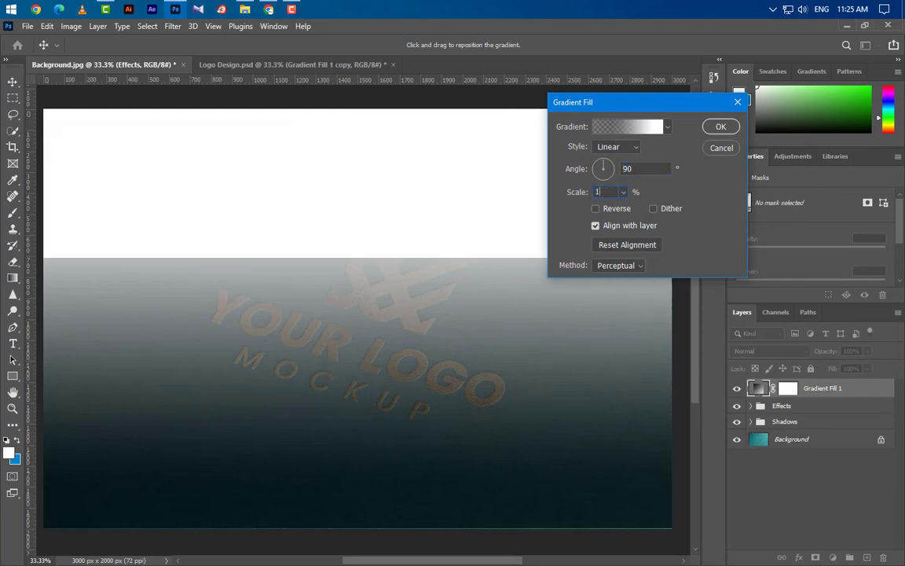
{"action": "type", "text": "50"}
{"action": "left_click", "coordinate": [724, 127]}
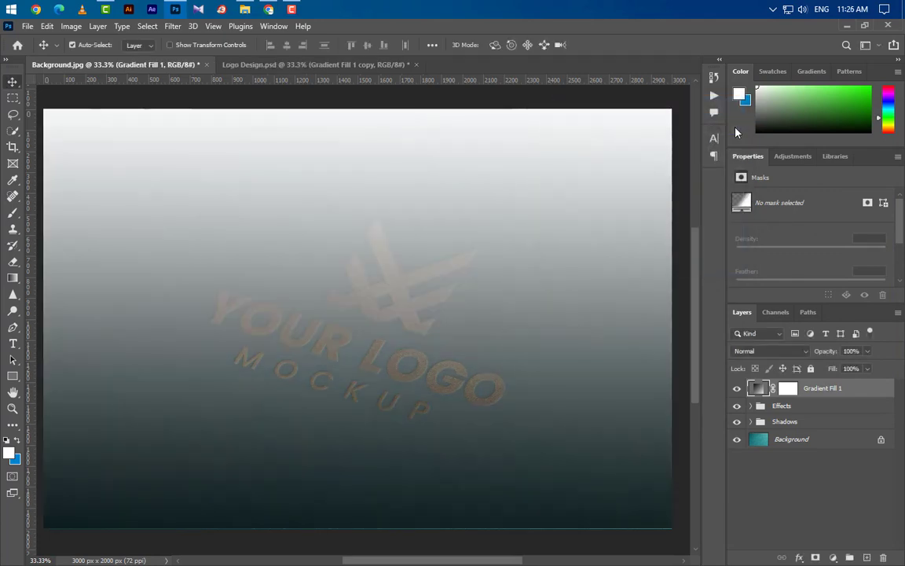
- Set the Gradient Fill 1 layer's blend mode to Soft Light and its opacity to 50%
{"action": "left_click", "coordinate": [781, 351]}
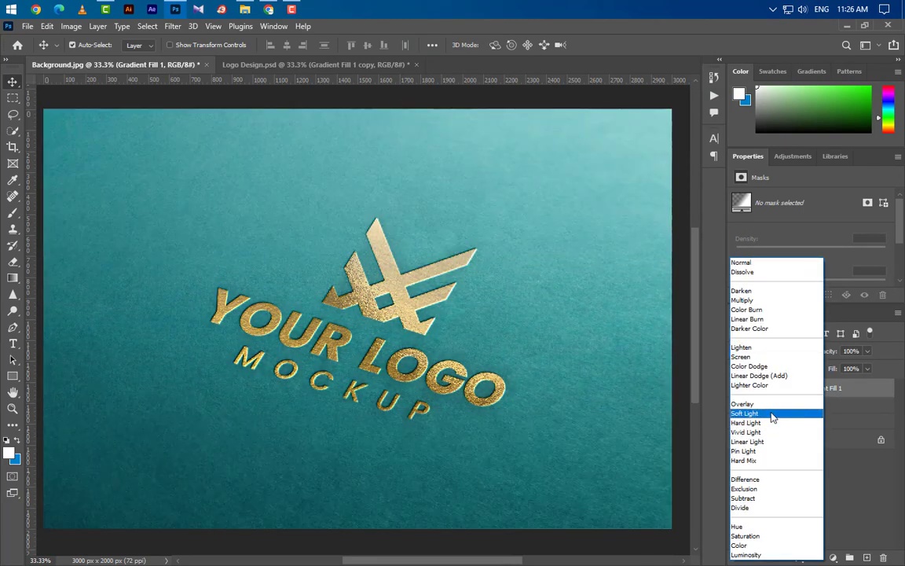
{"action": "left_click", "coordinate": [769, 414]}
{"action": "left_click", "coordinate": [822, 352]}
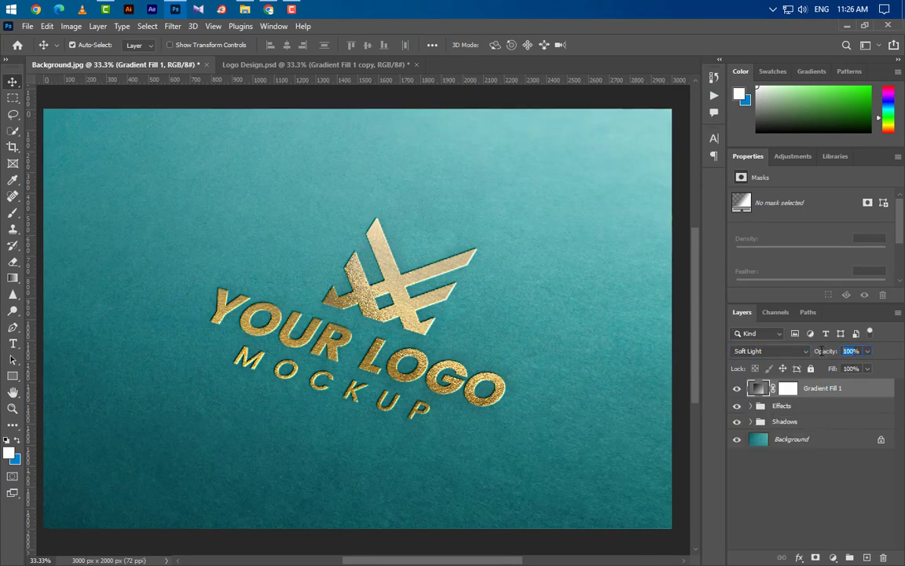
{"action": "type", "text": "50"}
{"action": "key", "text": "Return"}
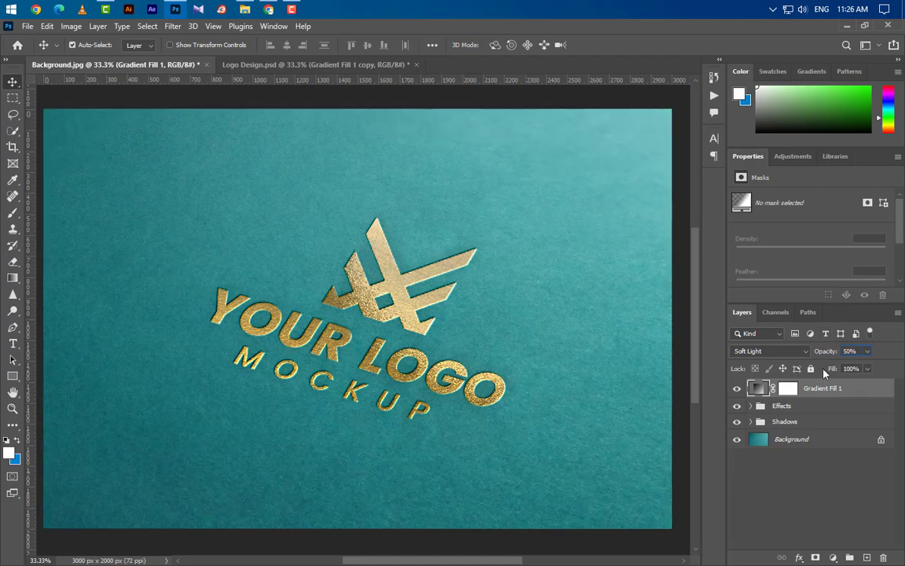
- Duplicate the Gradient Fill 1 layer with its default copy name
{"action": "right_click", "coordinate": [847, 398]}
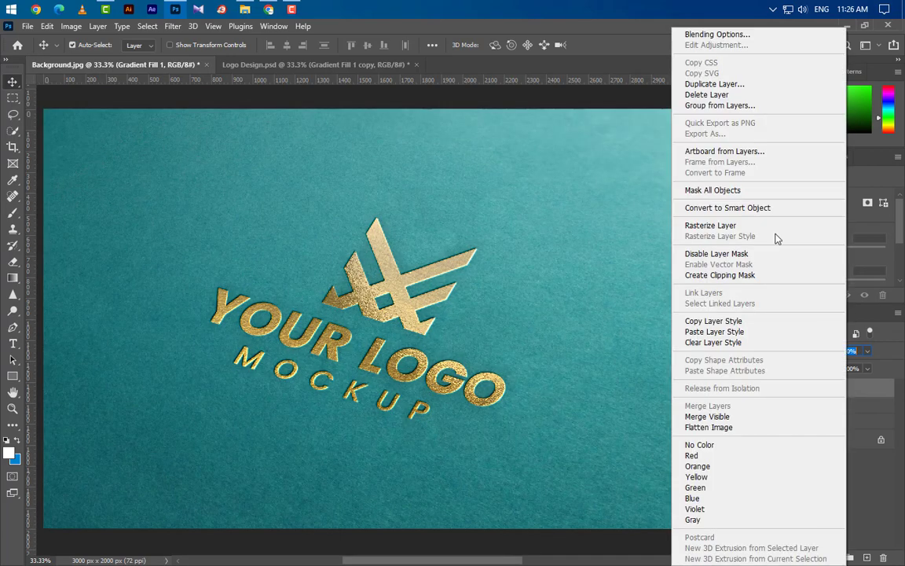
{"action": "left_click", "coordinate": [721, 82]}
{"action": "left_click", "coordinate": [554, 172]}
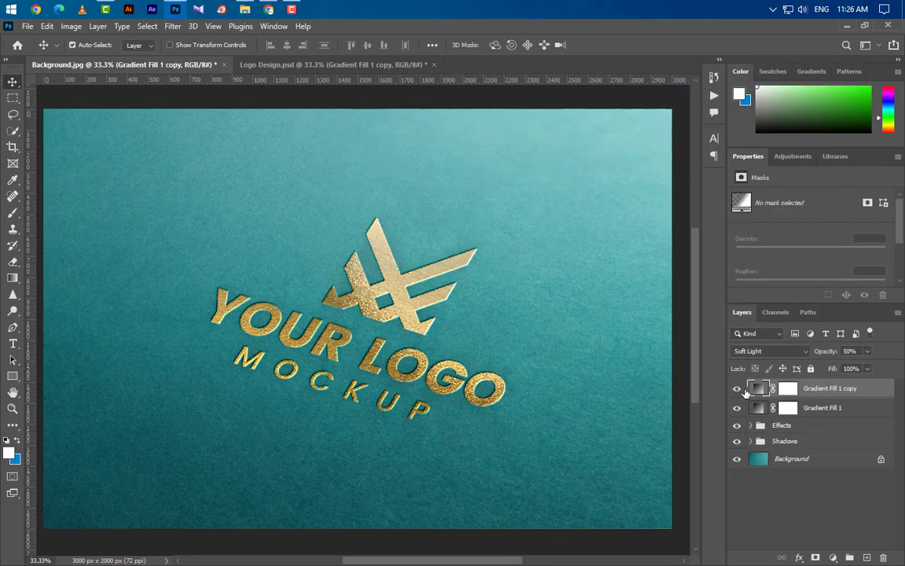
- Give the duplicated gradient fill a 45° angle and set its layer opacity to 30%
{"action": "double_click", "coordinate": [760, 388]}
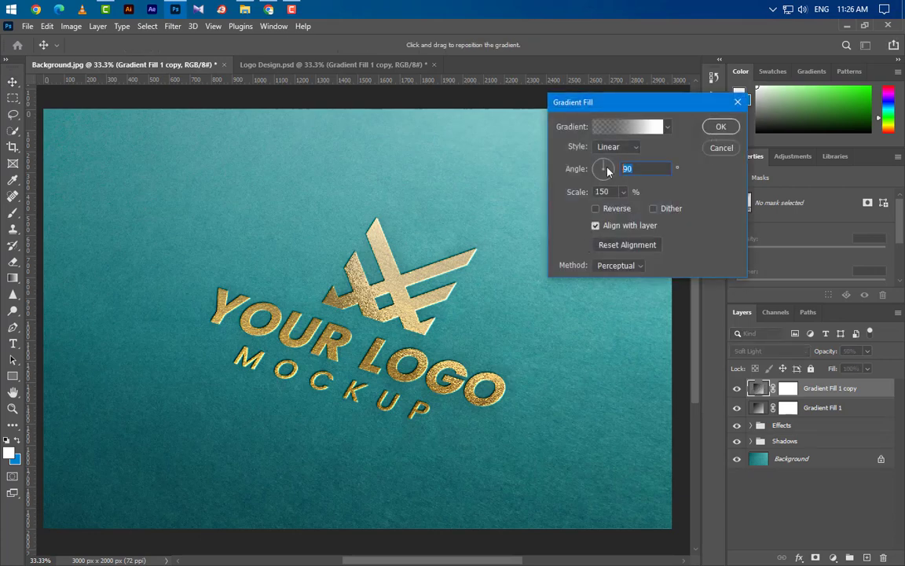
{"action": "left_click_drag", "start_coordinate": [603, 170], "coordinate": [544, 153]}
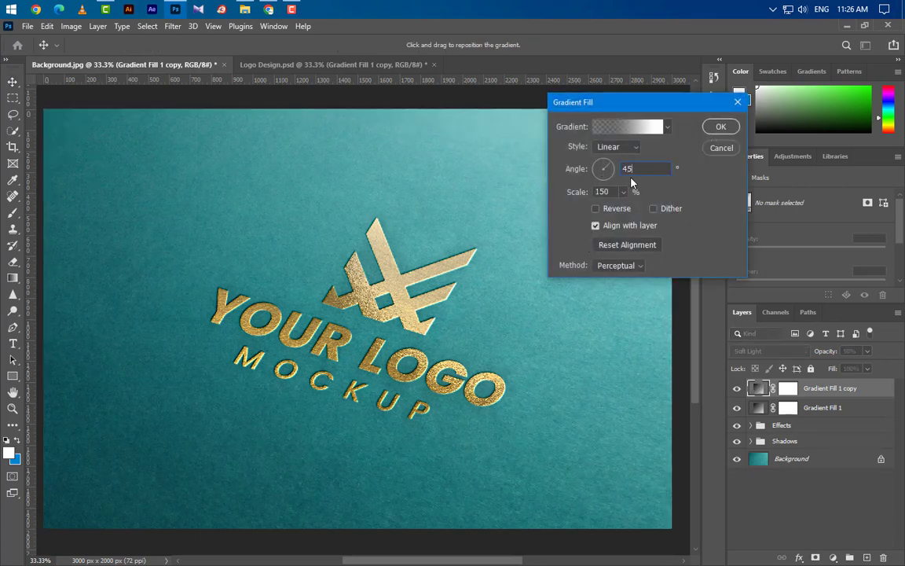
{"action": "left_click", "coordinate": [720, 126]}
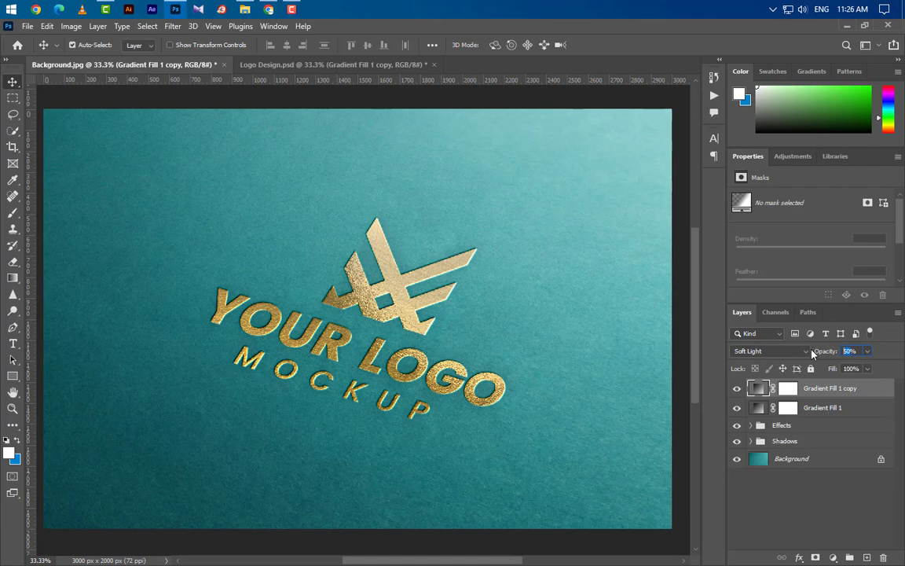
{"action": "type", "text": "30"}
- Duplicate the Gradient Fill 1 copy layer with its default name and set the duplicate's opacity to 25%
{"action": "right_click", "coordinate": [859, 389]}
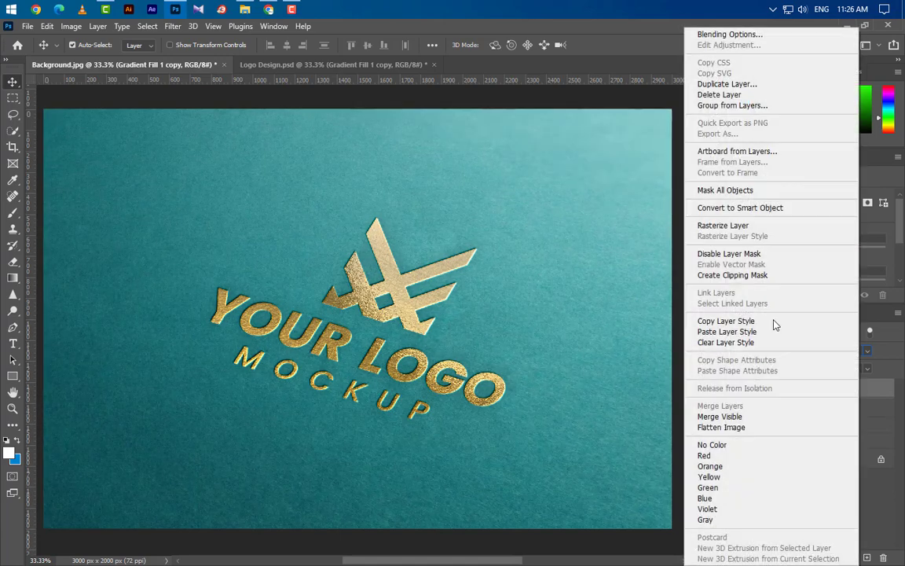
{"action": "left_click", "coordinate": [727, 85]}
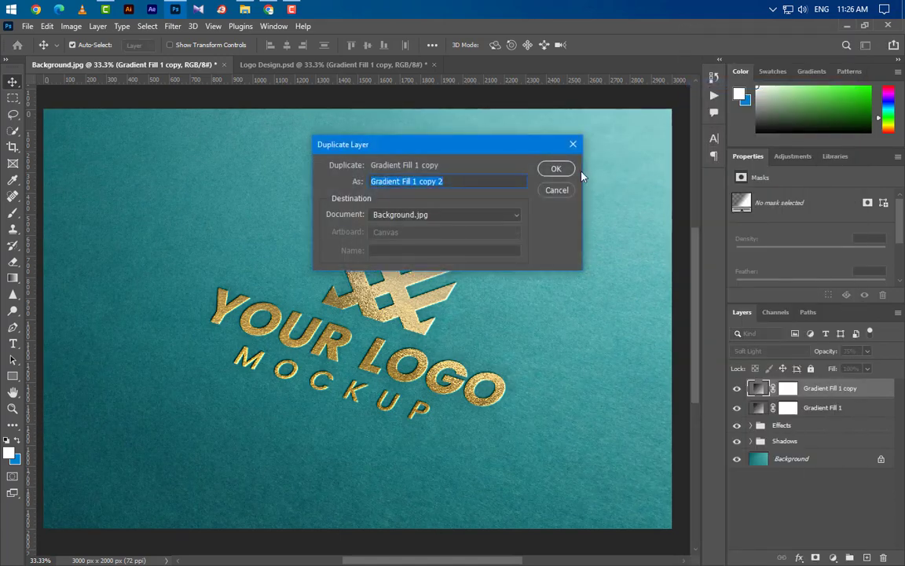
{"action": "key", "text": "Return"}
{"action": "left_click", "coordinate": [850, 351]}
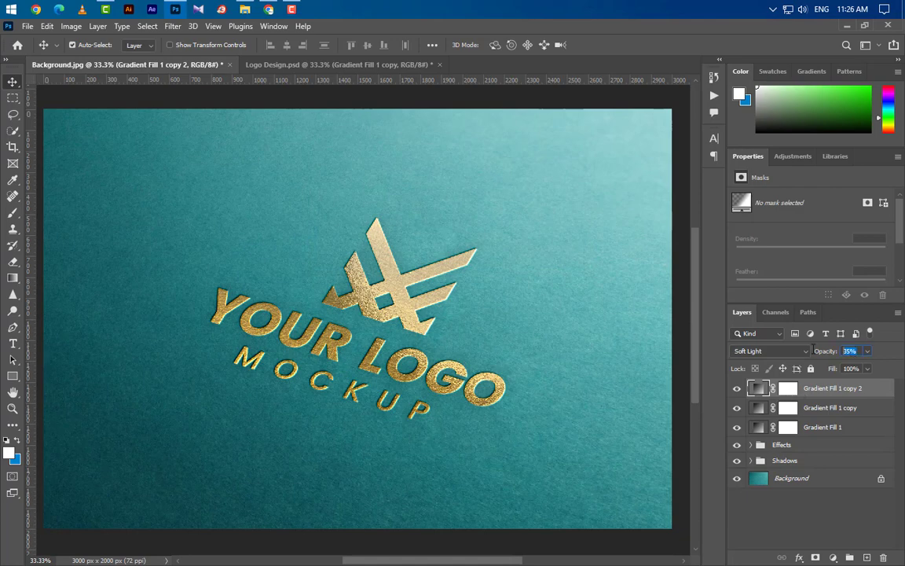
{"action": "type", "text": "25"}
- Group the three gradient fill layers and name the group "Light"
{"action": "left_click", "coordinate": [867, 410], "text": "ctrl"}
{"action": "left_click", "coordinate": [861, 432], "text": "ctrl"}
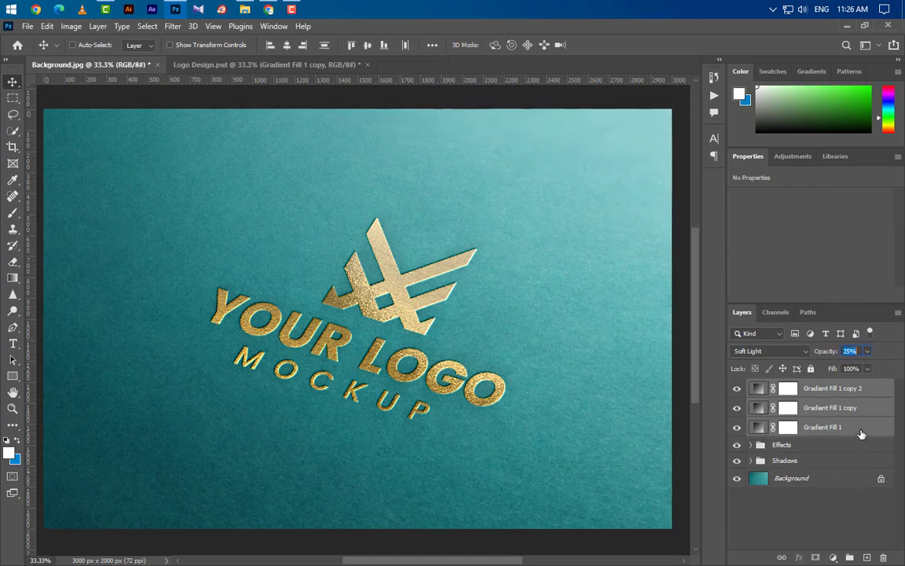
{"action": "key", "text": "ctrl+g"}
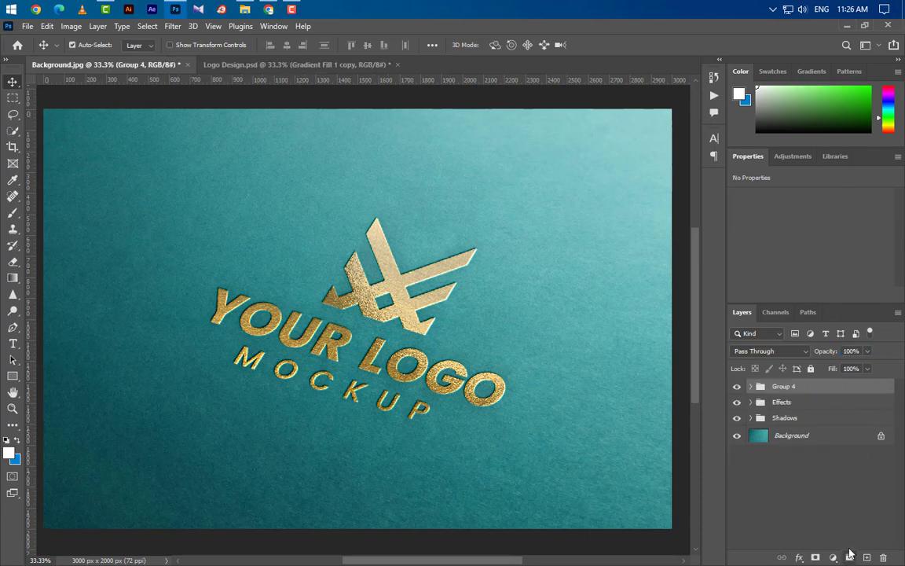
{"action": "double_click", "coordinate": [785, 386]}
{"action": "type", "text": "Light"}
{"action": "key", "text": "Return"}
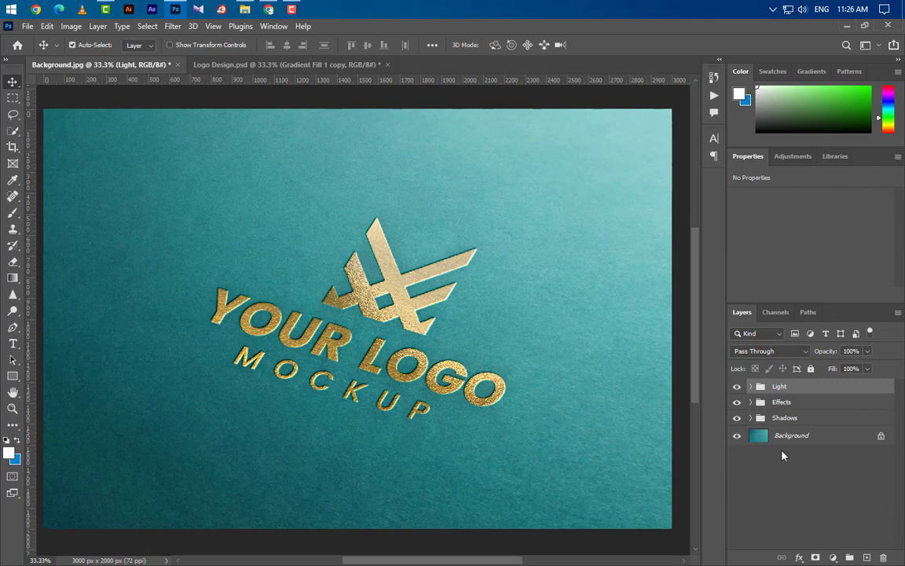
- Duplicate GraphicsFamily copy 6 from the nested Effects group and move the duplicate to the top of the layer stack, leaving the groups collapsed
{"action": "left_click", "coordinate": [749, 404]}
{"action": "left_click", "coordinate": [750, 402]}
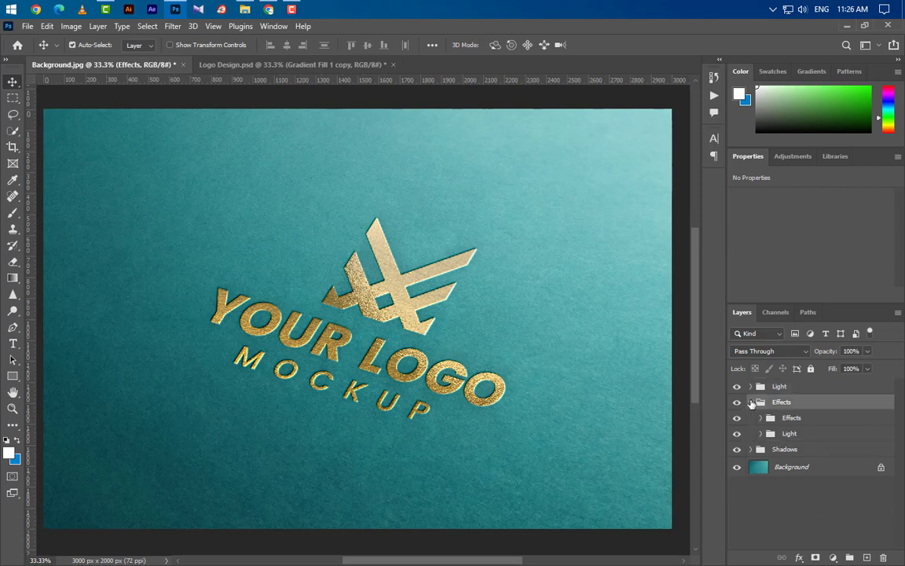
{"action": "left_click", "coordinate": [760, 418]}
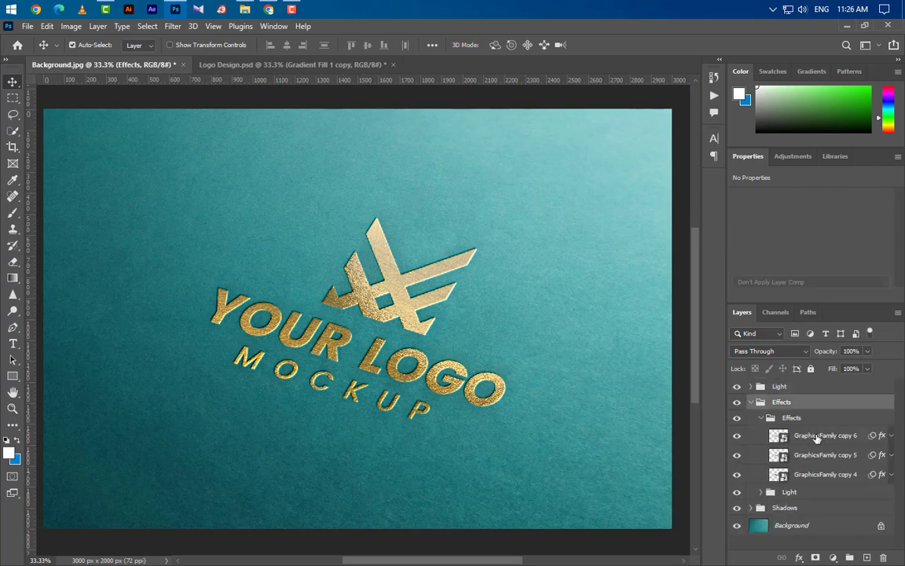
{"action": "right_click", "coordinate": [822, 434]}
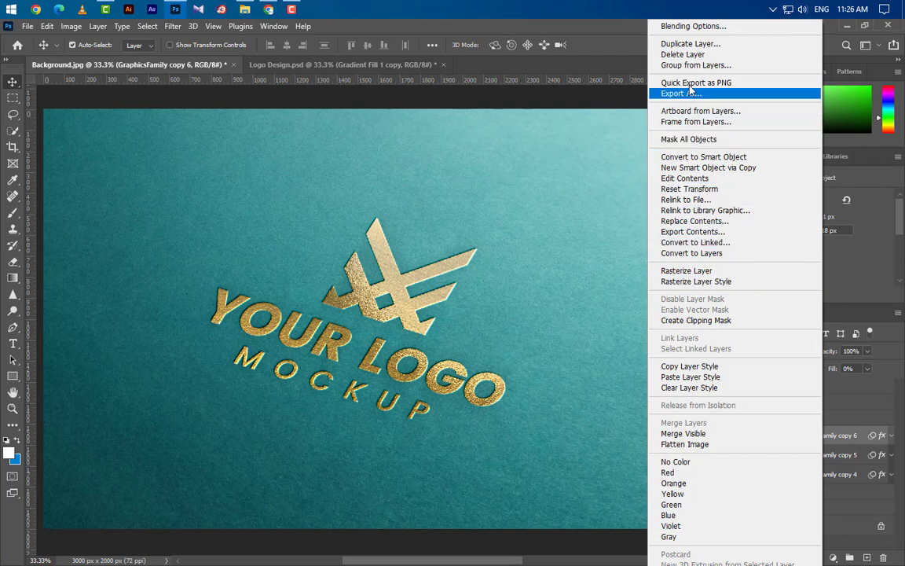
{"action": "left_click", "coordinate": [690, 43]}
{"action": "left_click", "coordinate": [553, 170]}
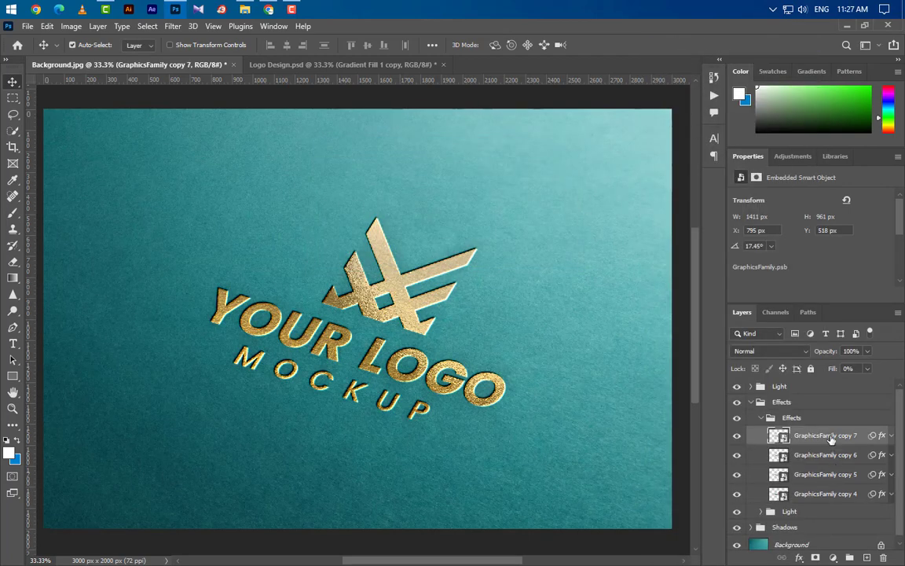
{"action": "left_click_drag", "start_coordinate": [825, 434], "coordinate": [826, 381]}
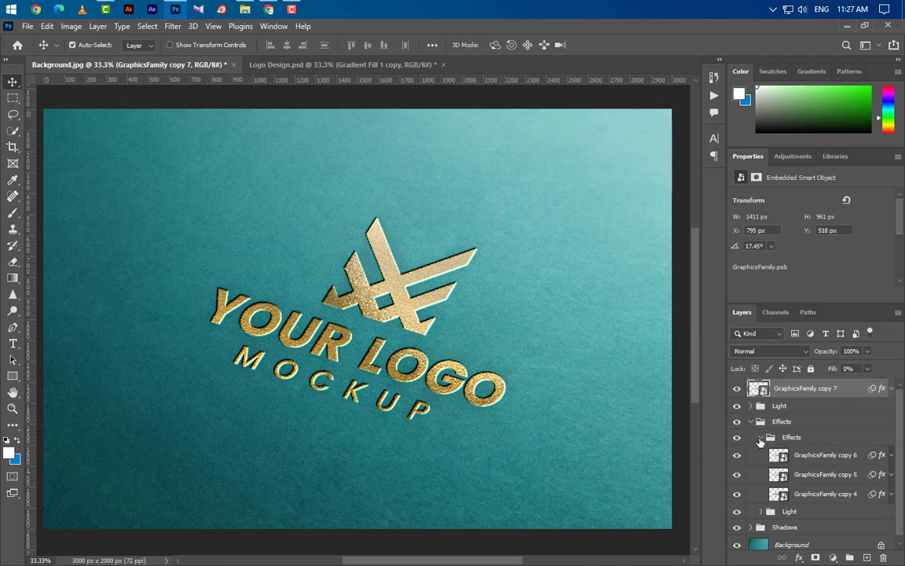
{"action": "left_click", "coordinate": [760, 437]}
{"action": "left_click", "coordinate": [751, 421]}
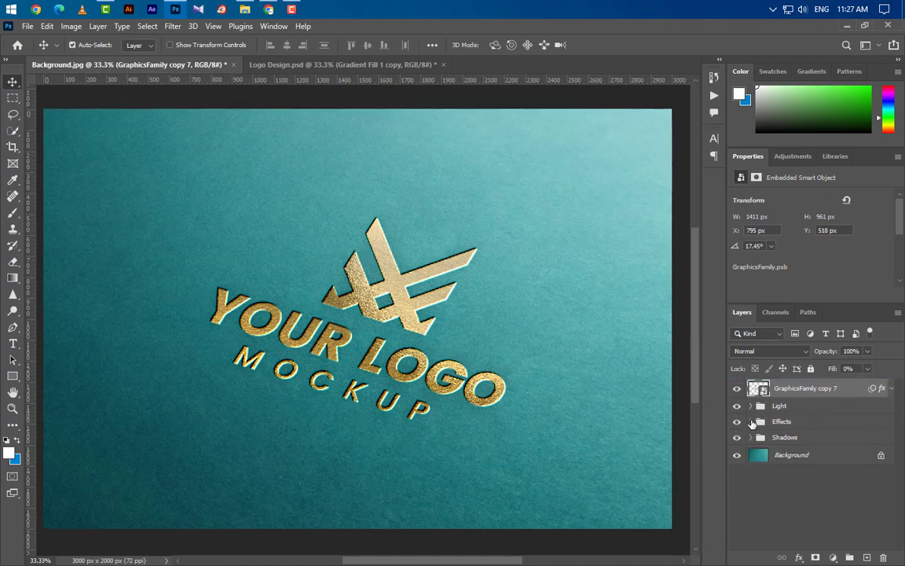
- Clear the layer style and smart filters from GraphicsFamily copy 7 and set both its fill and opacity to 0%
{"action": "right_click", "coordinate": [855, 388]}
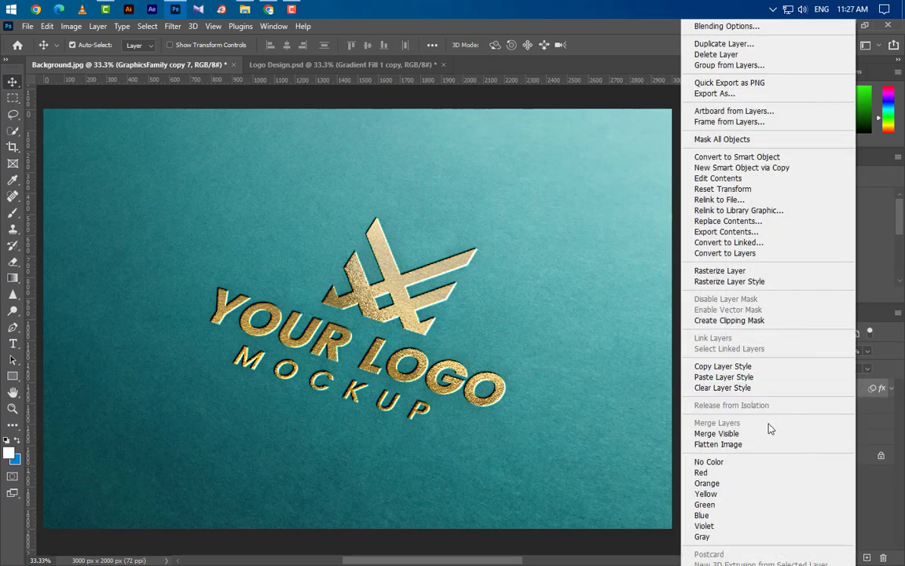
{"action": "left_click", "coordinate": [737, 388]}
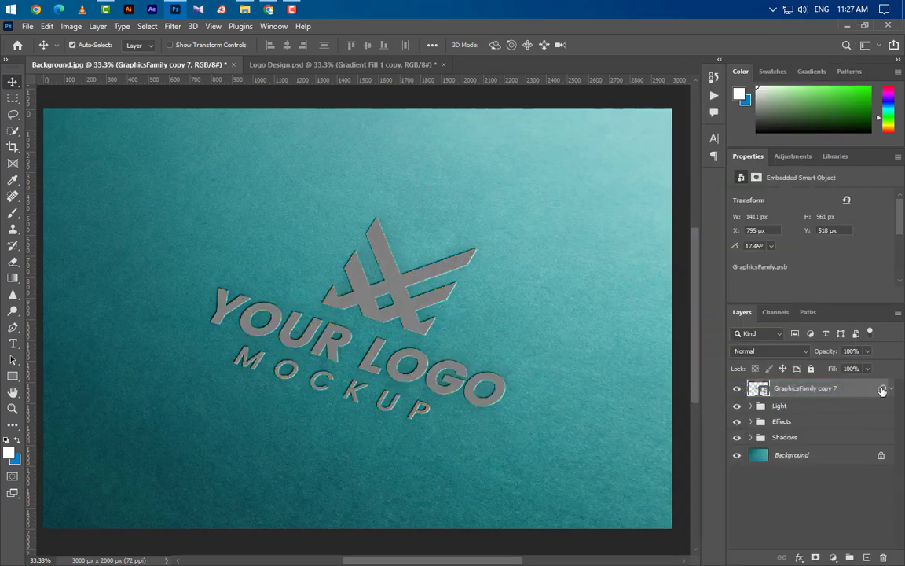
{"action": "left_click", "coordinate": [868, 369]}
{"action": "left_click_drag", "start_coordinate": [865, 384], "coordinate": [778, 377]}
{"action": "left_click", "coordinate": [867, 351]}
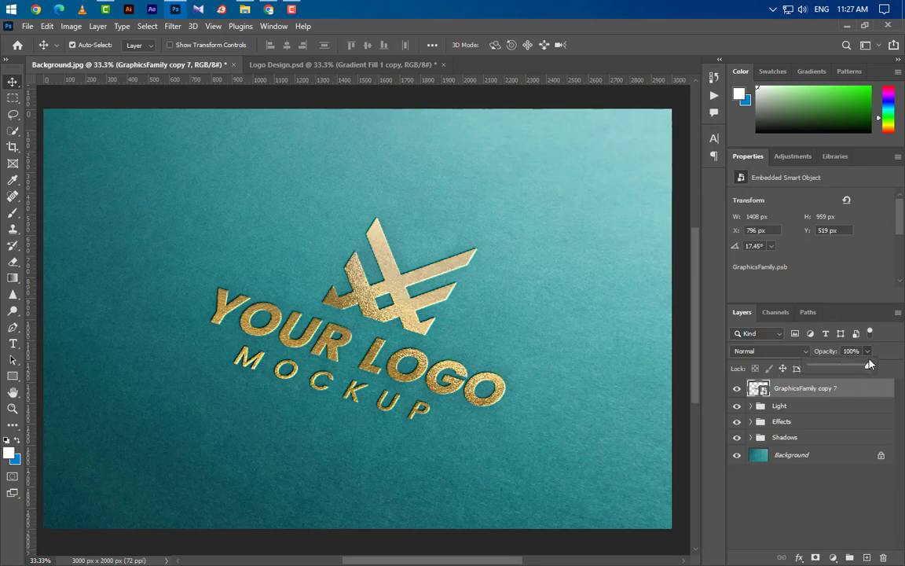
{"action": "left_click_drag", "start_coordinate": [869, 369], "coordinate": [785, 368]}
- Rename the topmost logo layer as "Your Logo Here"
{"action": "double_click", "coordinate": [806, 389]}
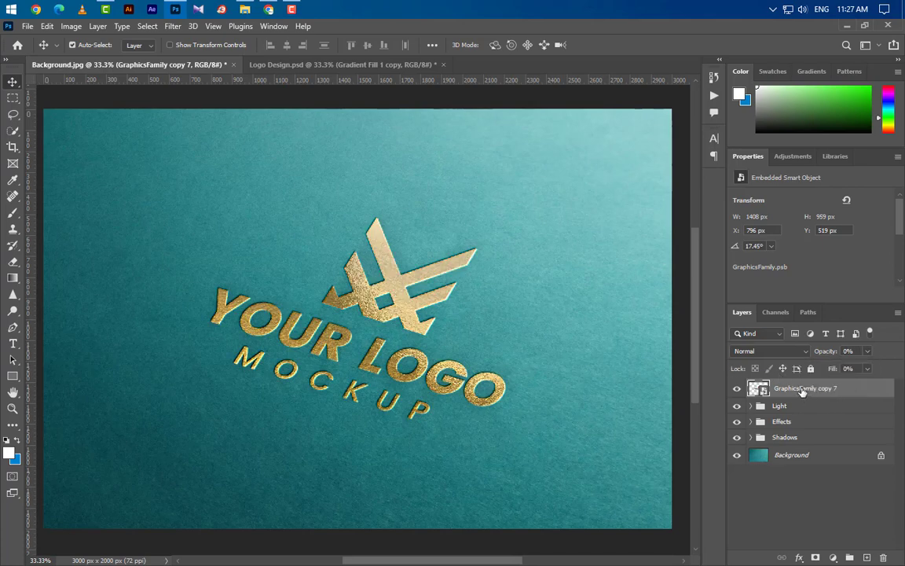
{"action": "type", "text": "Your Logo Here"}
{"action": "key", "text": "Return"}
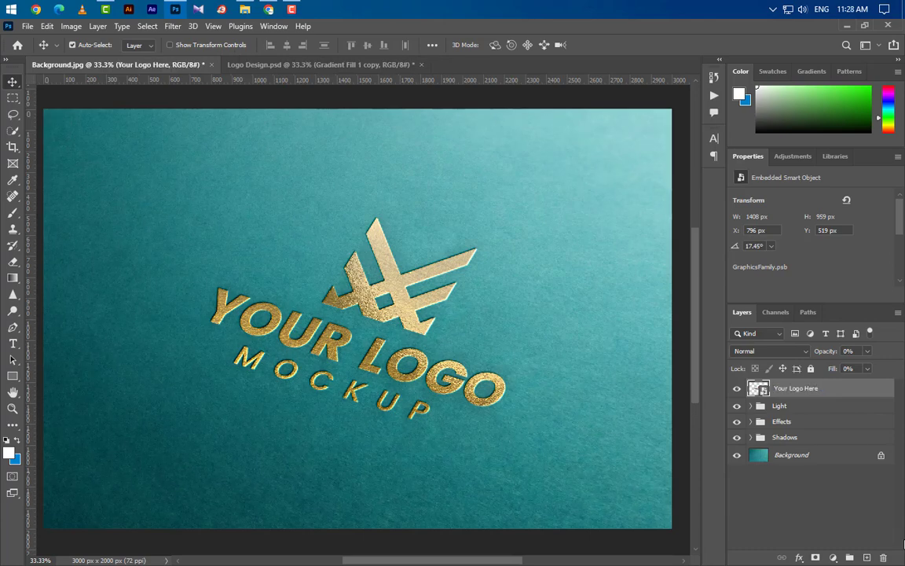
- Open the contents of the Your Logo Here smart object and bring in the logo from Logo Design.psd
{"action": "double_click", "coordinate": [758, 388]}
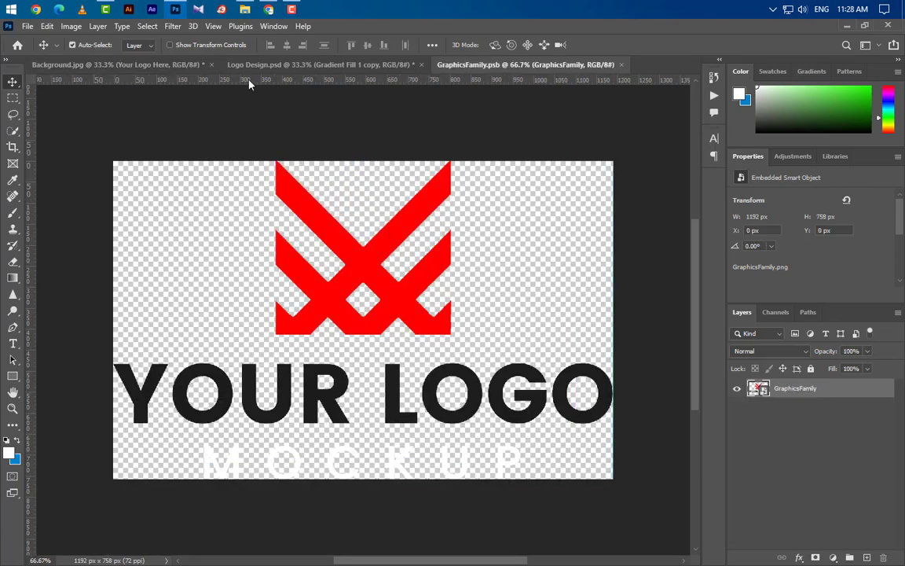
{"action": "left_click", "coordinate": [271, 64]}
{"action": "left_click_drag", "start_coordinate": [513, 96], "coordinate": [382, 328]}
- Scale the Logo Design PSD layer to about 37.9% and center it within the smart object's canvas
{"action": "key", "text": "ctrl+t"}
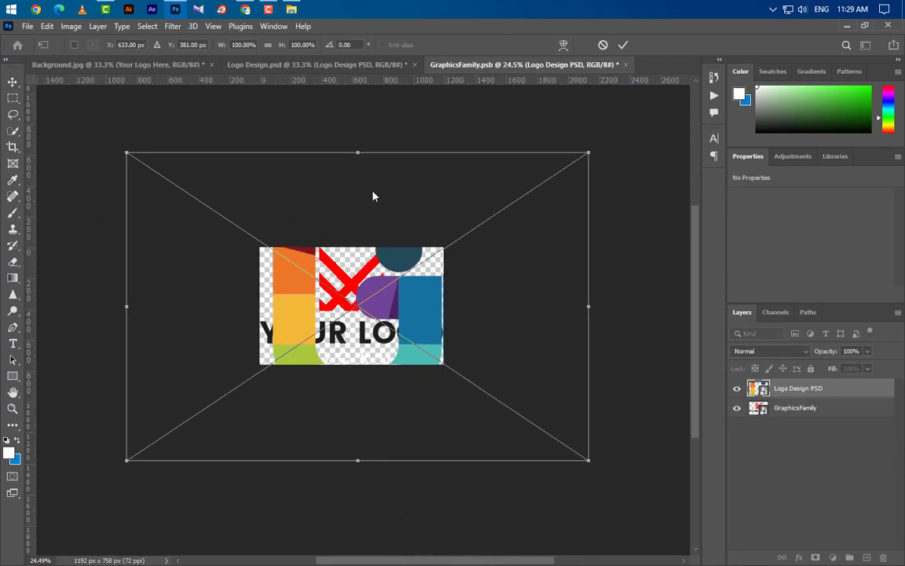
{"action": "left_click_drag", "start_coordinate": [357, 154], "coordinate": [347, 240]}
{"action": "left_click_drag", "start_coordinate": [389, 305], "coordinate": [381, 305]}
{"action": "left_click_drag", "start_coordinate": [348, 365], "coordinate": [348, 366]}
{"action": "left_click_drag", "start_coordinate": [372, 324], "coordinate": [376, 323]}
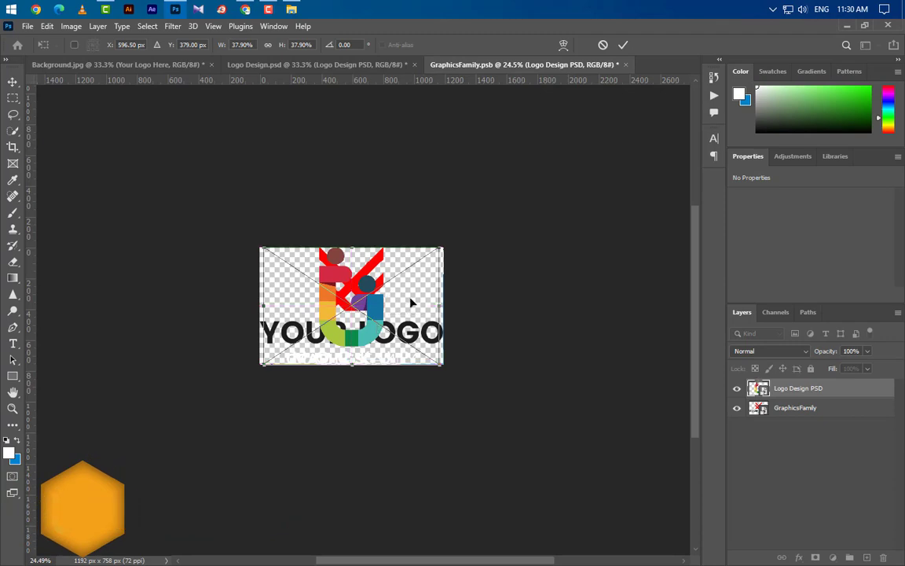
{"action": "left_click", "coordinate": [621, 46]}
- Hide the old GraphicsFamily logo layer, save and close GraphicsFamily.psb, and return to the Background.jpg mockup
{"action": "left_click", "coordinate": [736, 408]}
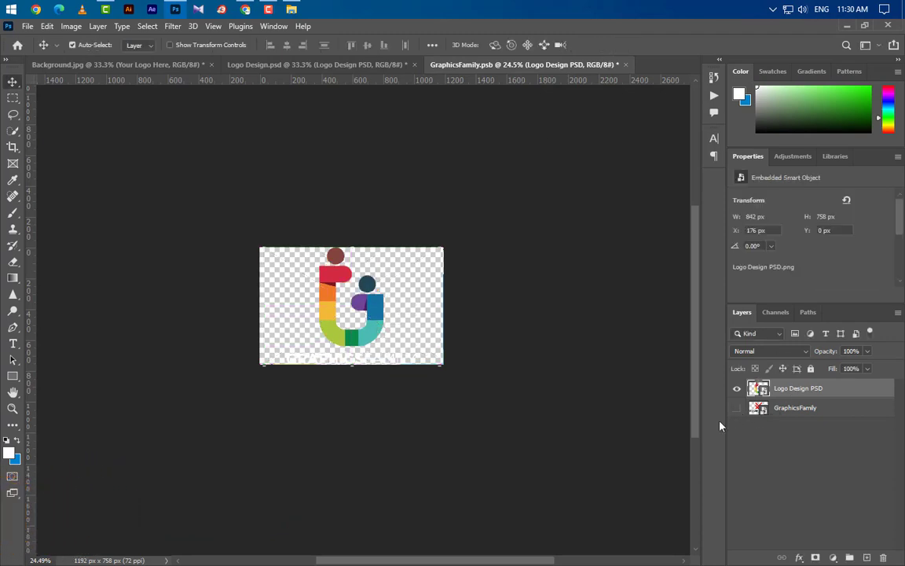
{"action": "left_click", "coordinate": [625, 64]}
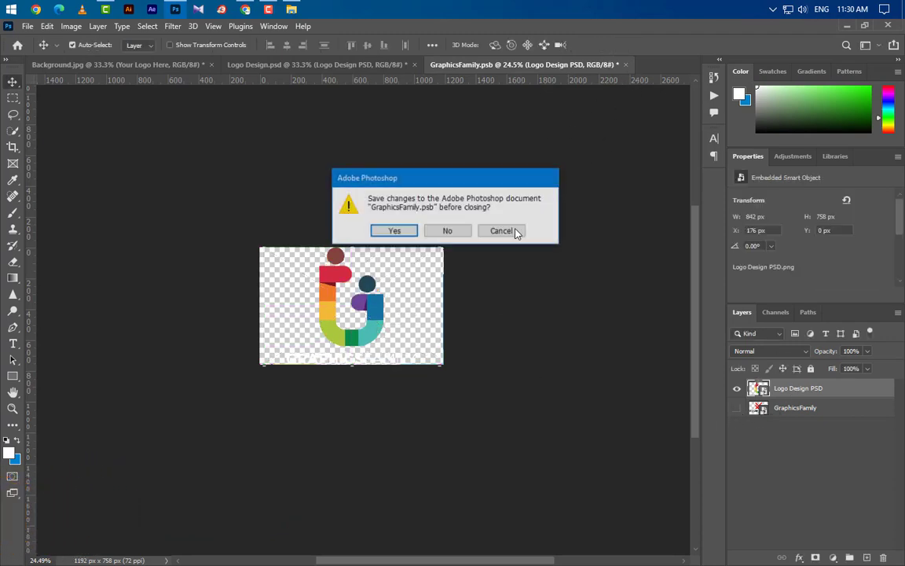
{"action": "left_click", "coordinate": [397, 229]}
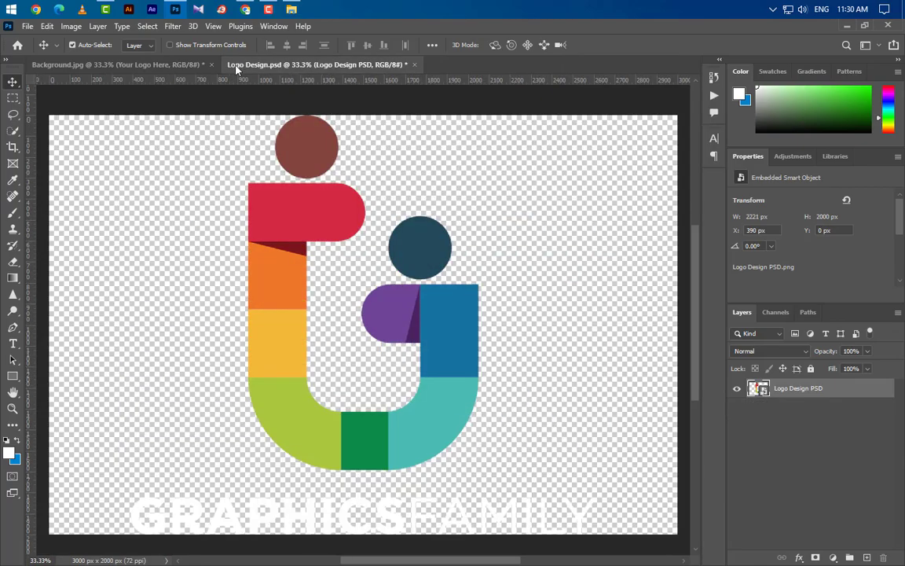
{"action": "left_click", "coordinate": [179, 64]}
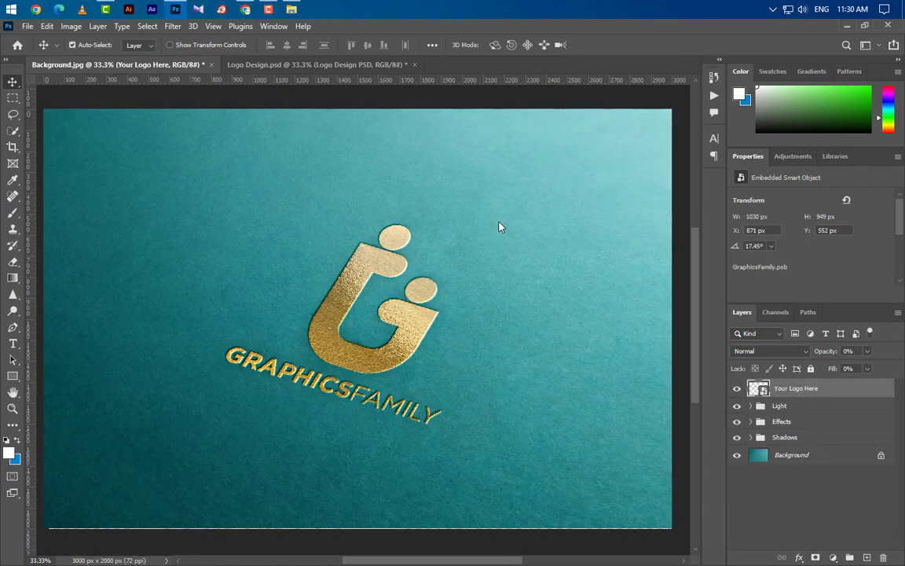